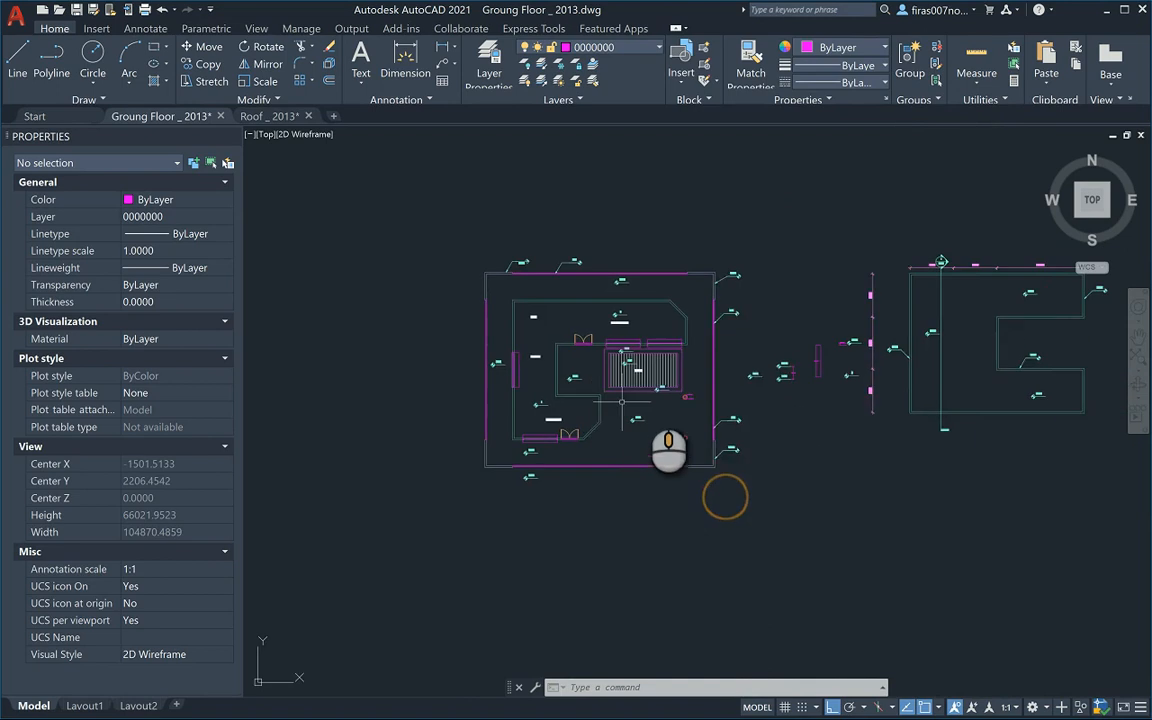
scroll(791, 437, "up", 4)
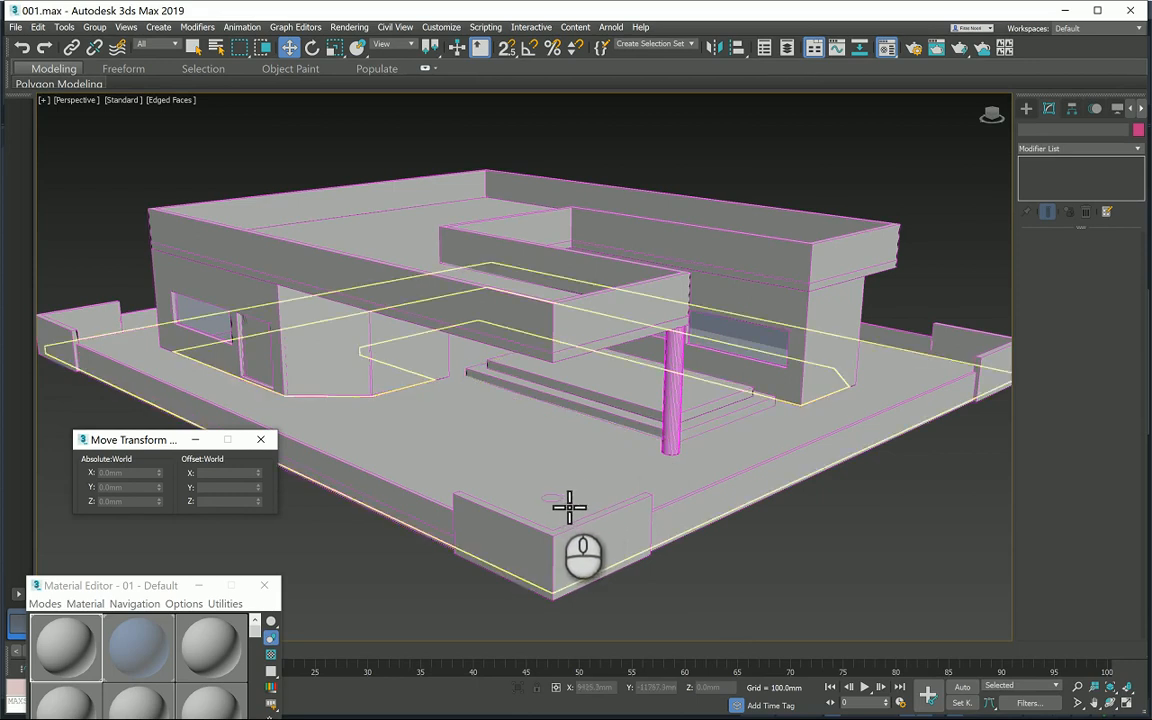
In 3ds Max, draw a closed eight-vertex Line profile in the Front view, in the empty space right of the building
left_click(1125, 703)
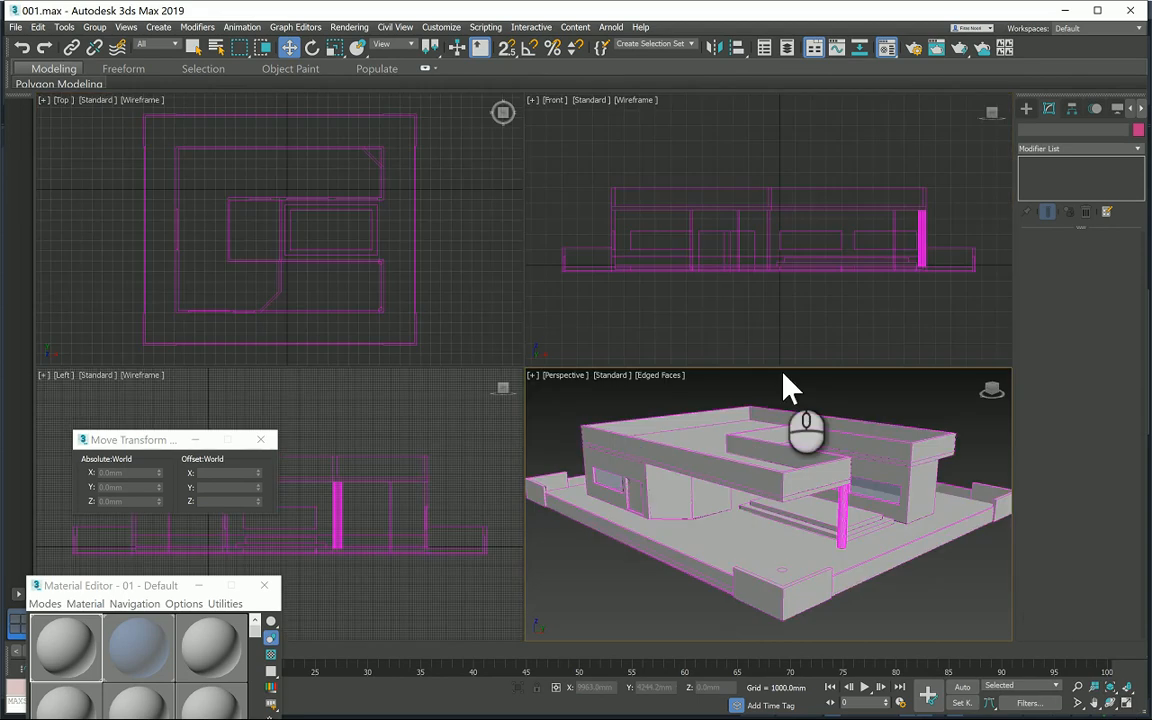
middle_click_drag(795, 224, 634, 238)
scroll(988, 265, "up", 2)
scroll(854, 267, "up", 2)
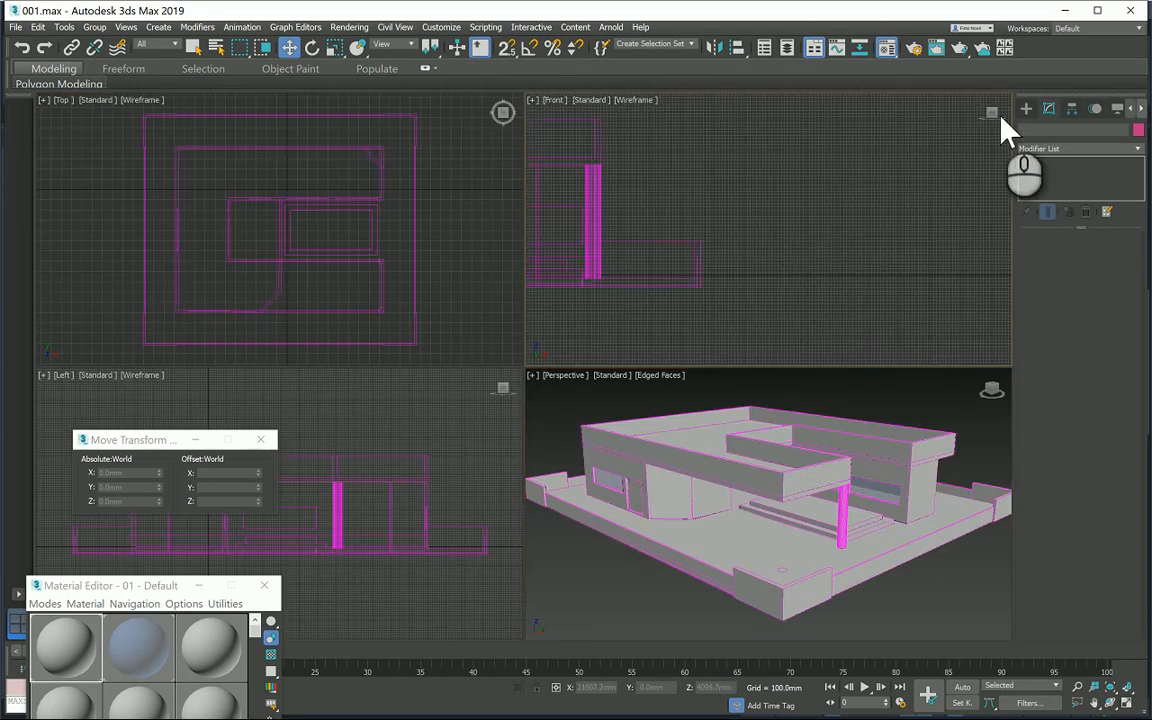
left_click(1026, 108)
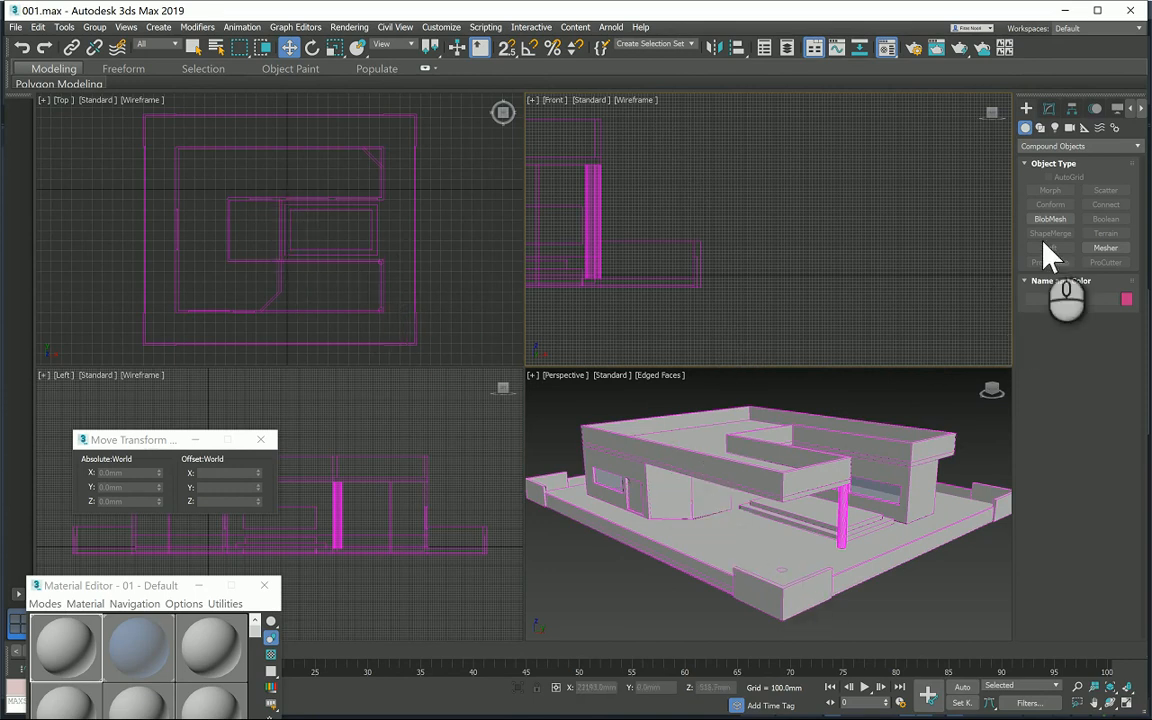
left_click(1040, 128)
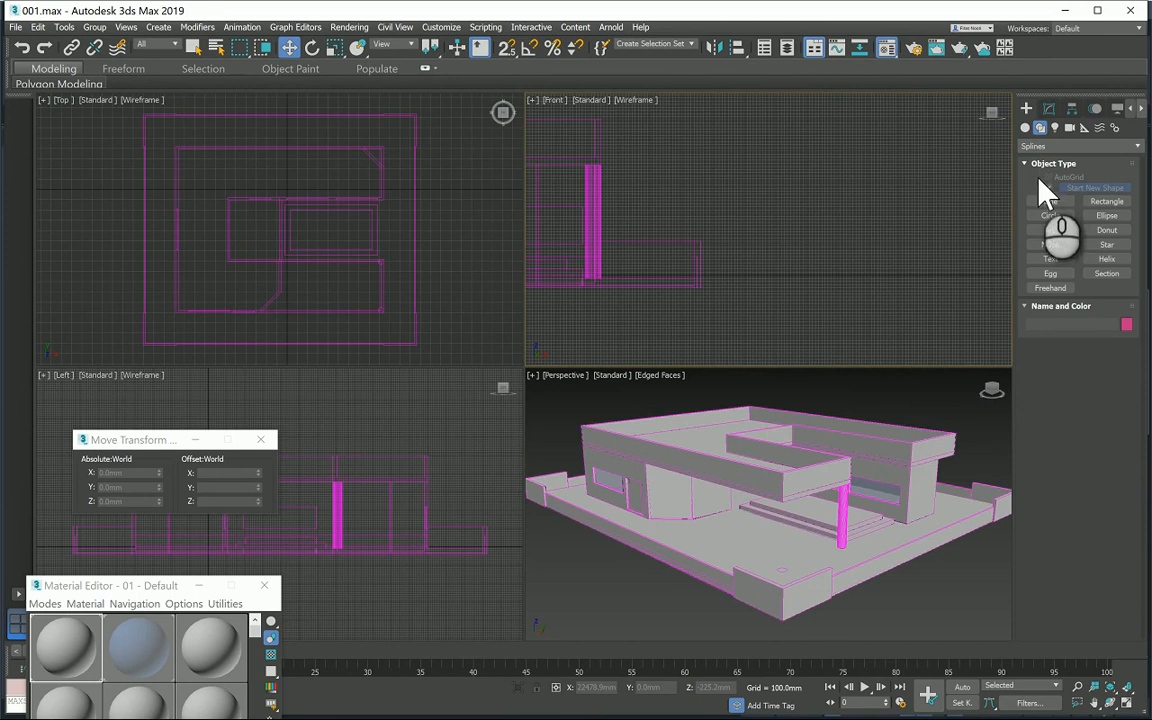
left_click(1050, 201)
left_click(760, 286)
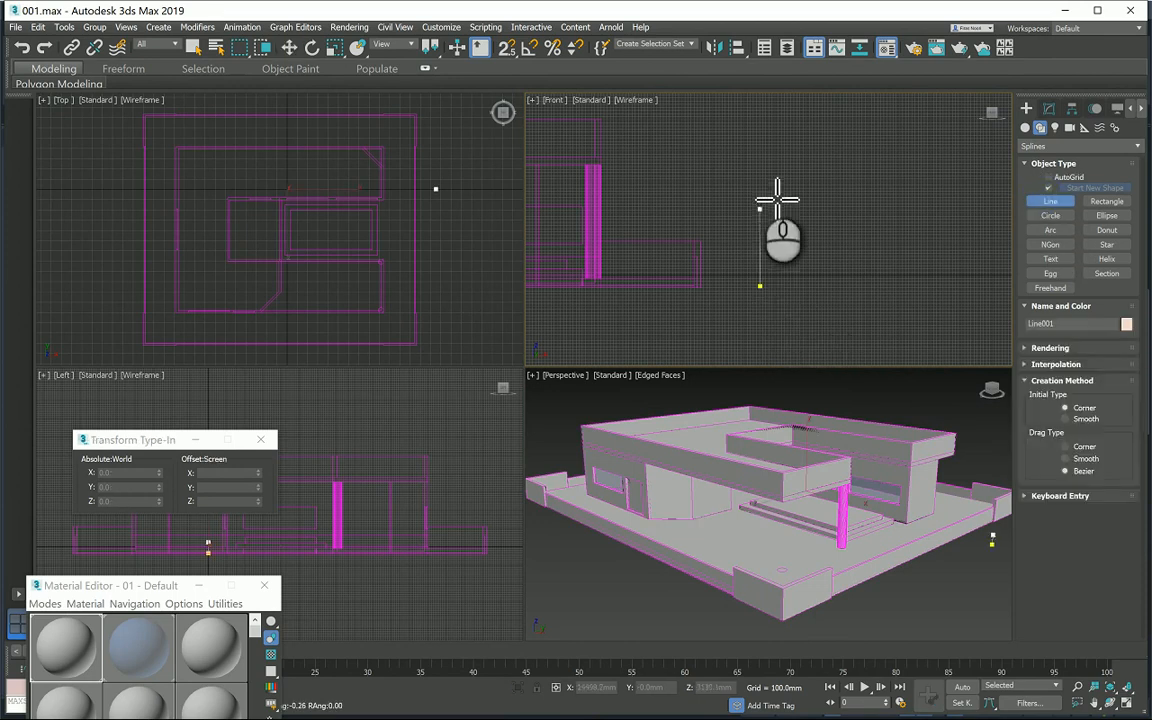
left_click(766, 178)
left_click(795, 178)
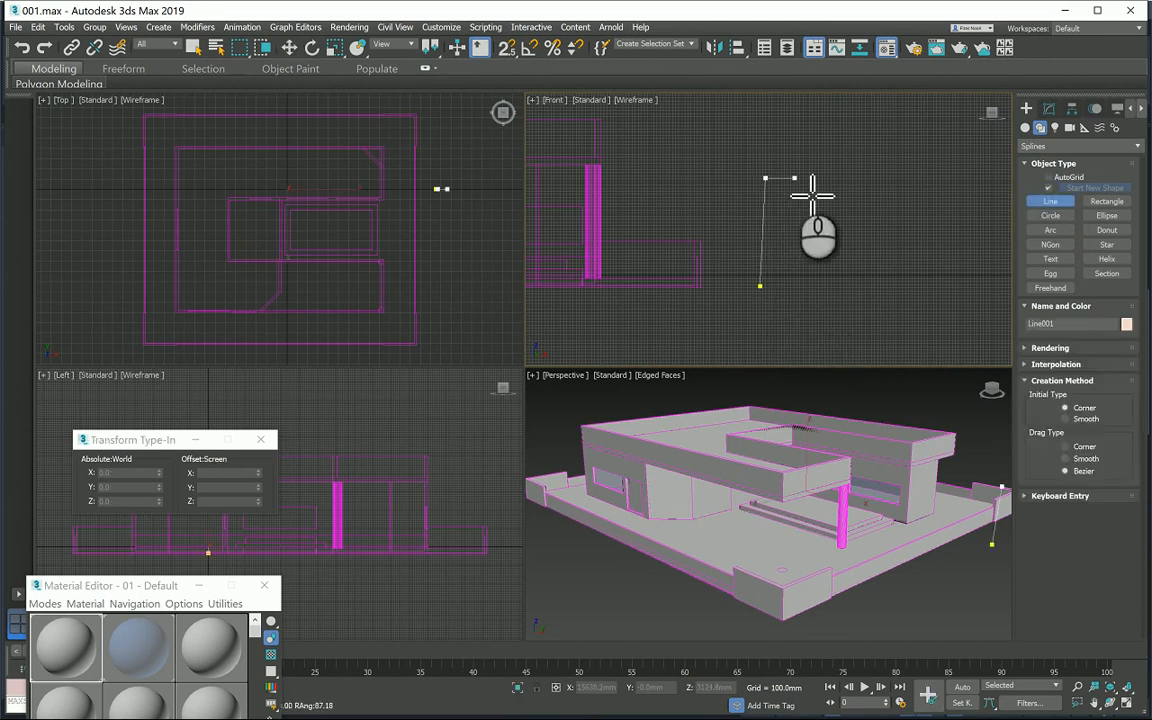
left_click(784, 202)
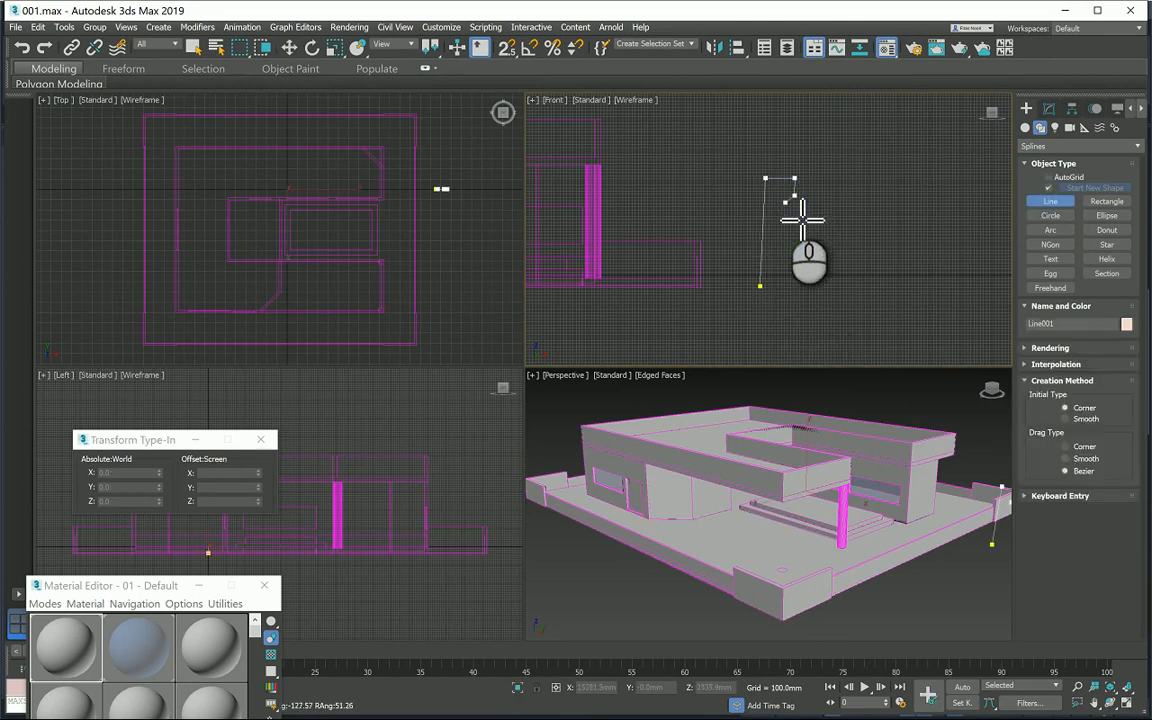
left_click(785, 277)
left_click(783, 288)
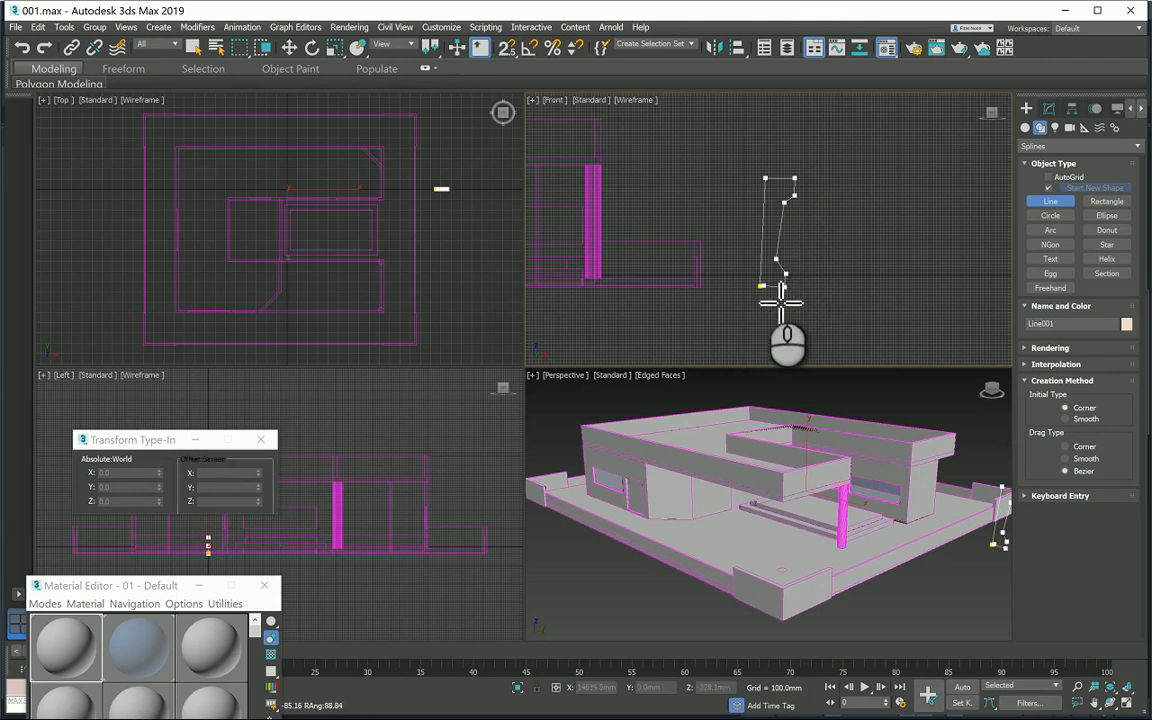
left_click(760, 287)
left_click(545, 426)
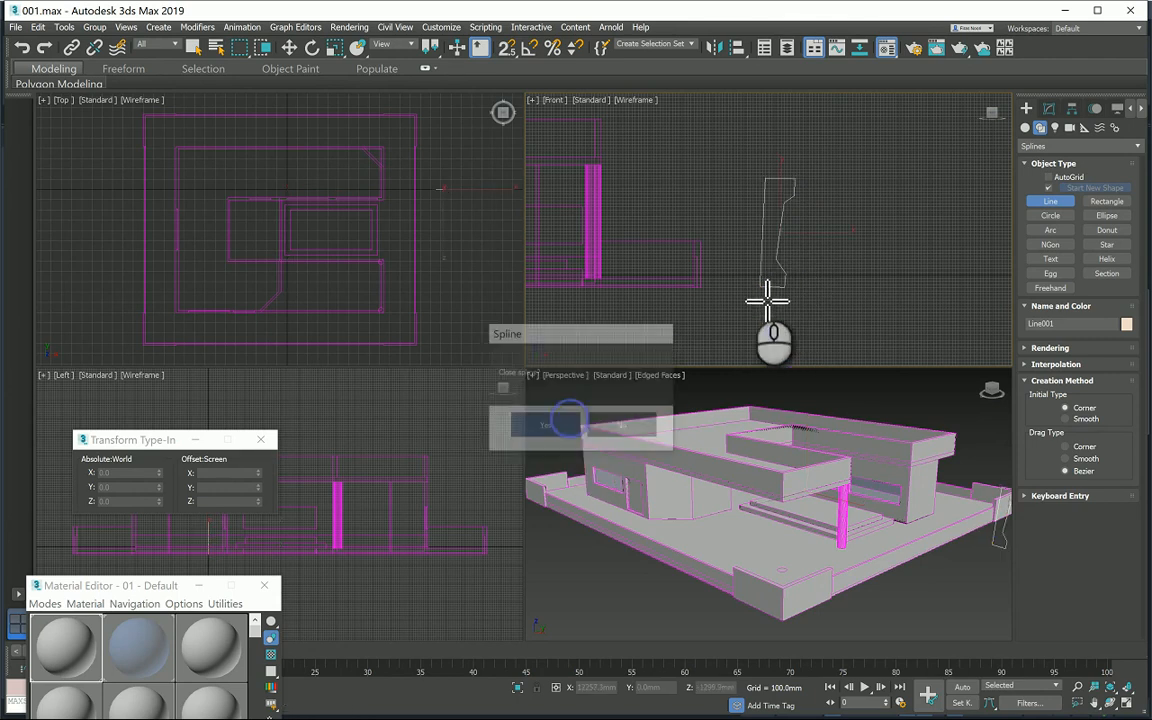
Maximize the Front view and open the new profile line for vertex-level editing
scroll(828, 250, "up", 5)
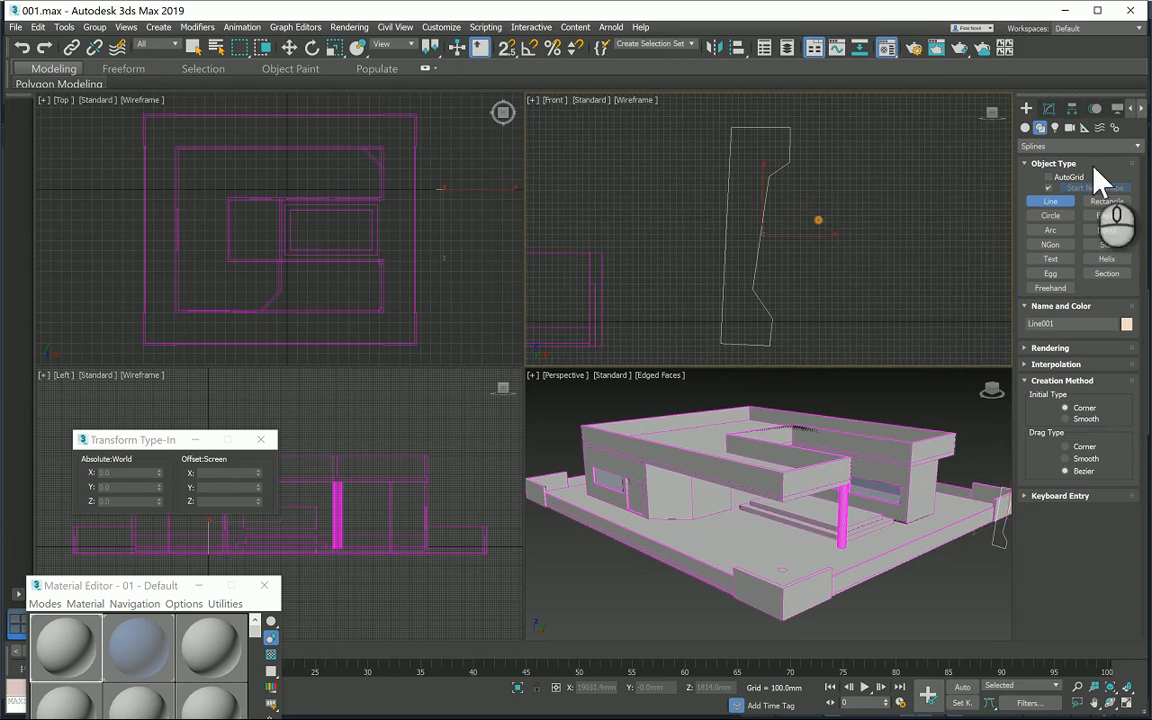
left_click(1048, 108)
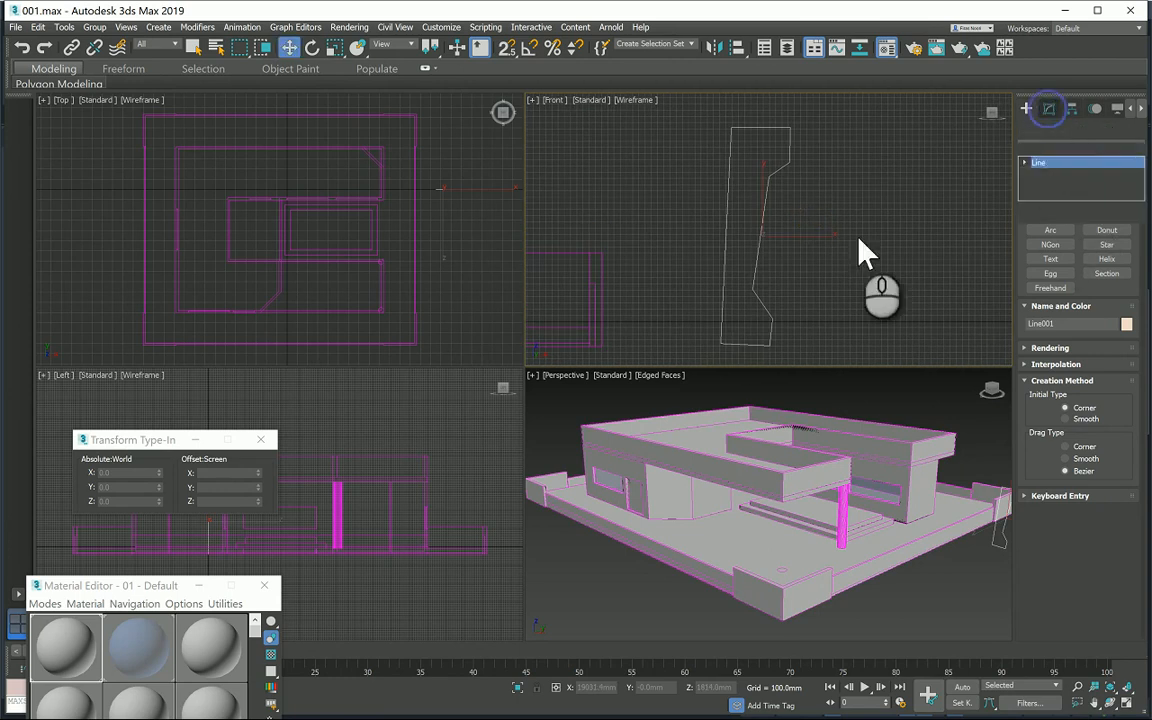
left_click(1127, 703)
middle_click_drag(589, 303, 632, 273)
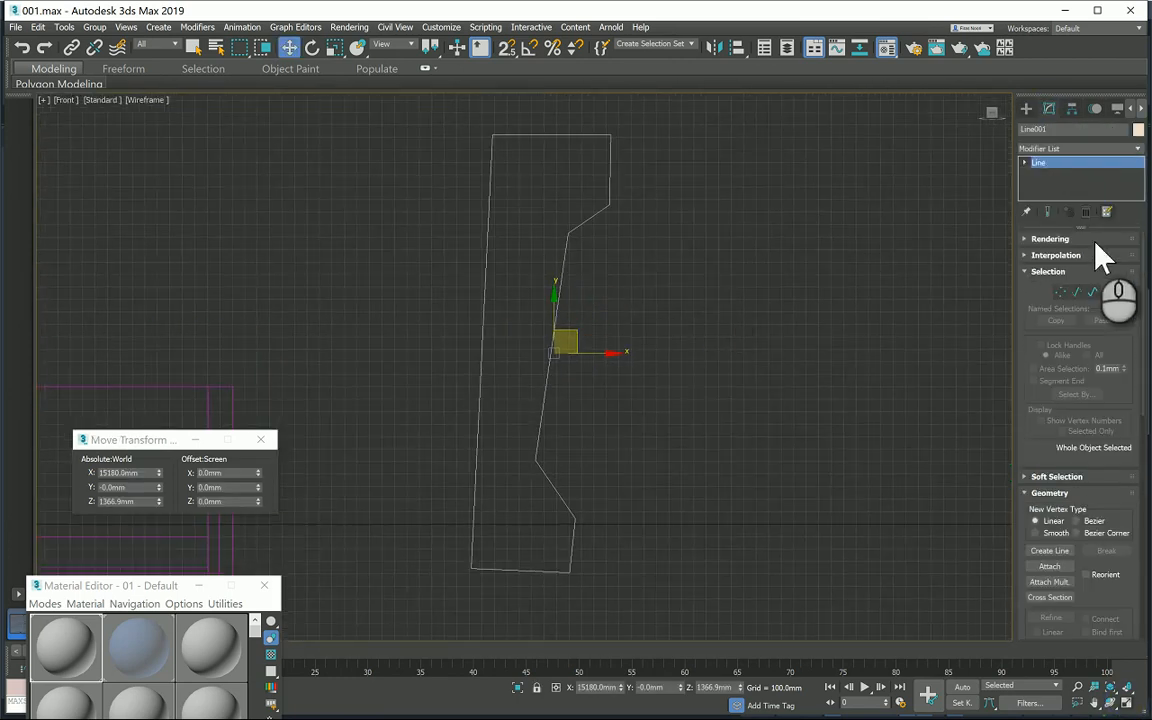
left_click(1056, 292)
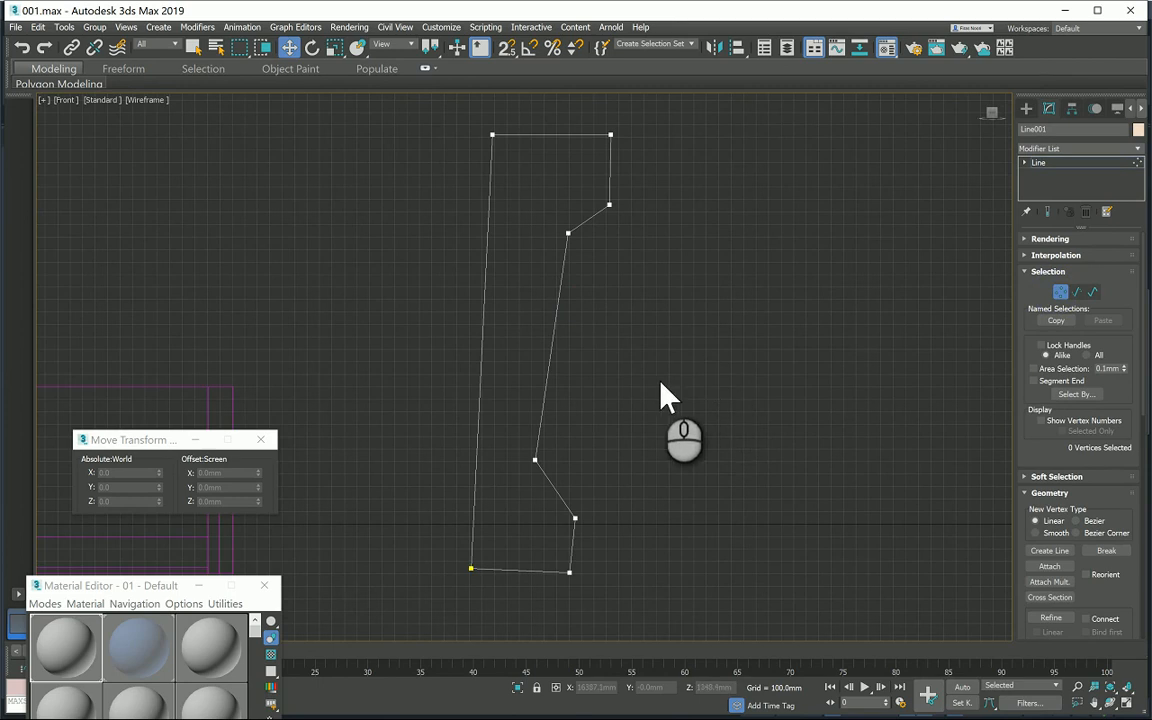
Set the absolute world Z of the profile's two bottom vertices to -100 mm
left_click_drag(428, 558, 504, 586)
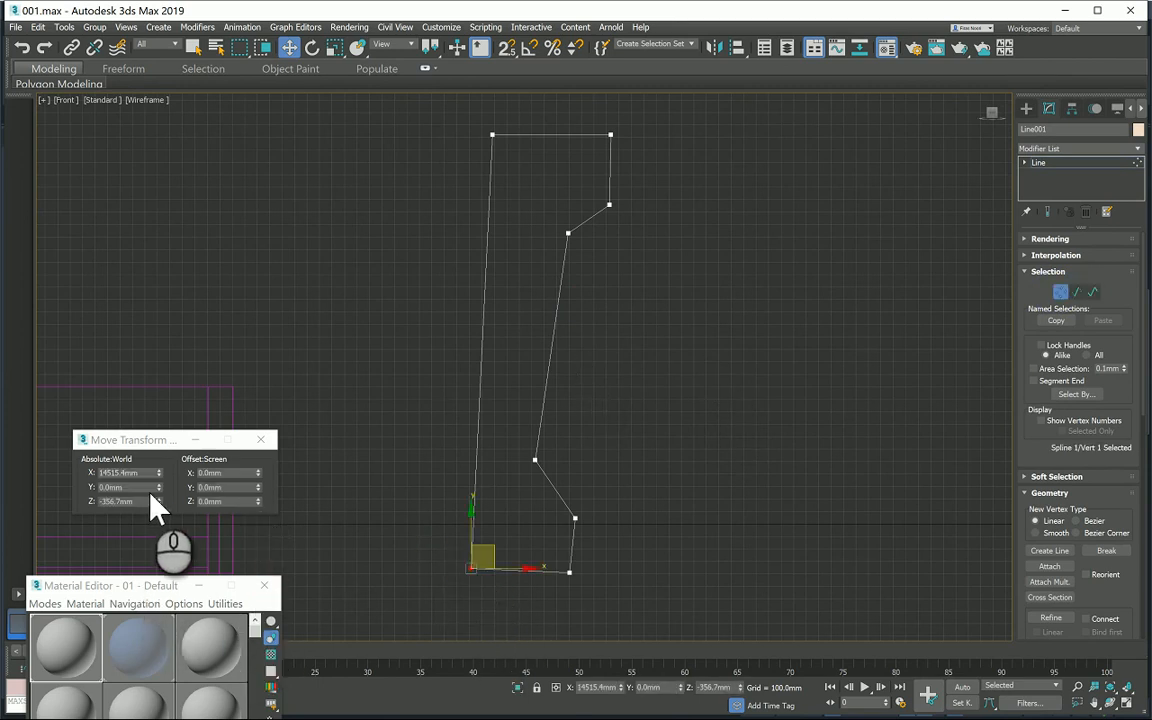
left_click_drag(148, 501, 65, 515)
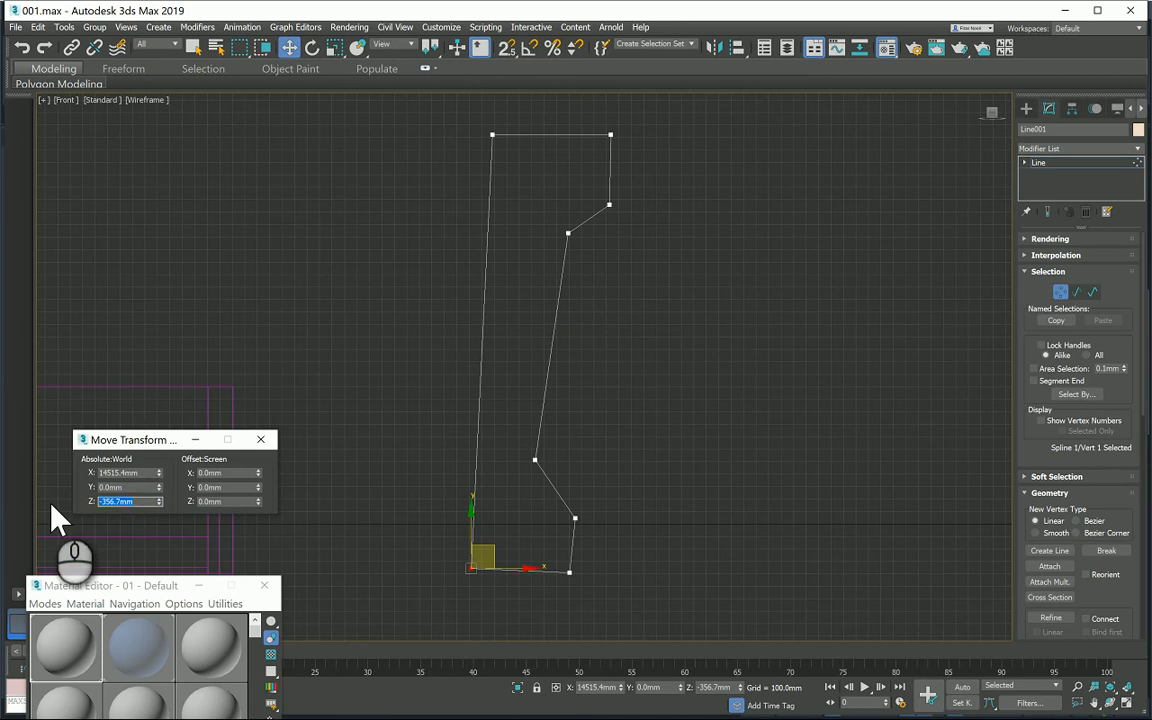
type("-100")
key("Return")
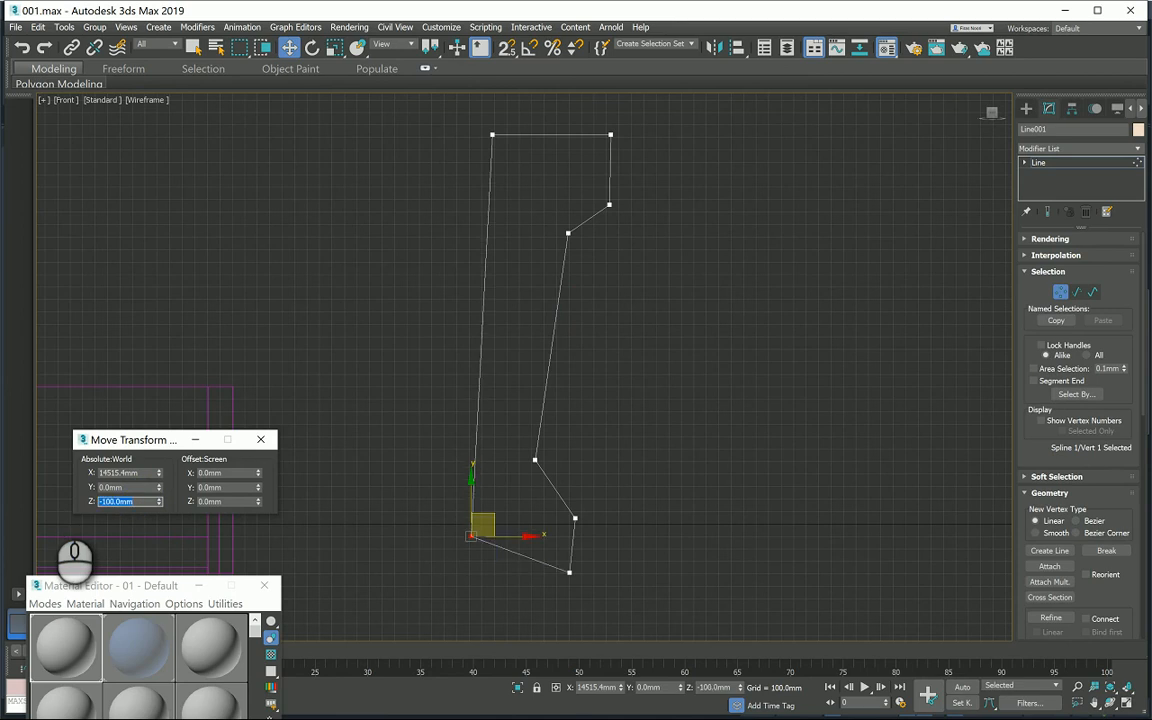
left_click_drag(543, 601, 601, 556)
left_click_drag(145, 504, 107, 508)
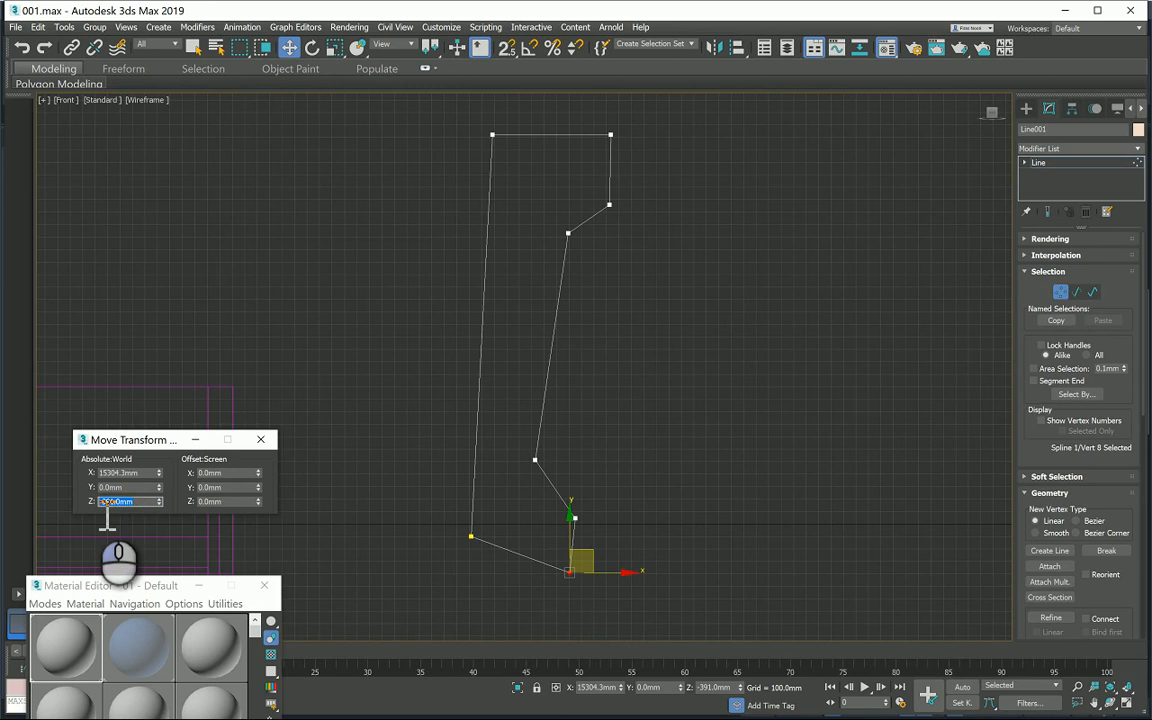
key("Return")
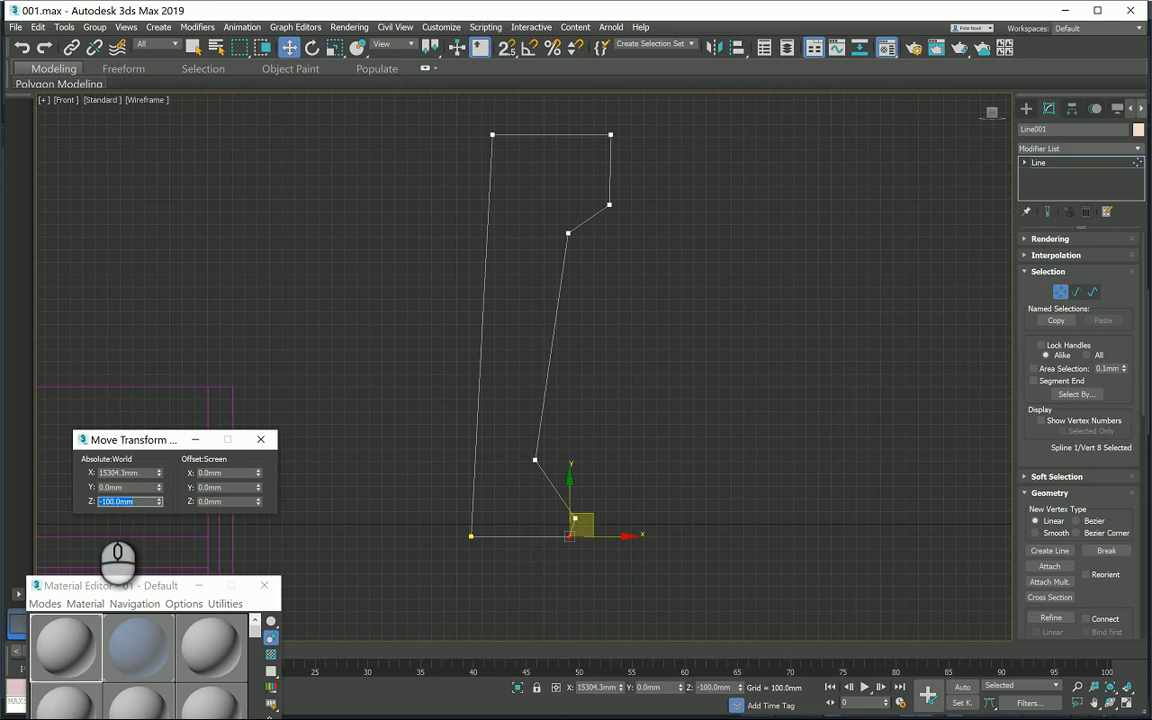
Make the profile's left edge vertical by copying the bottom-left vertex's X value, 14515.4 mm, to the top-left vertex
left_click(393, 135)
left_click_drag(447, 478, 527, 580)
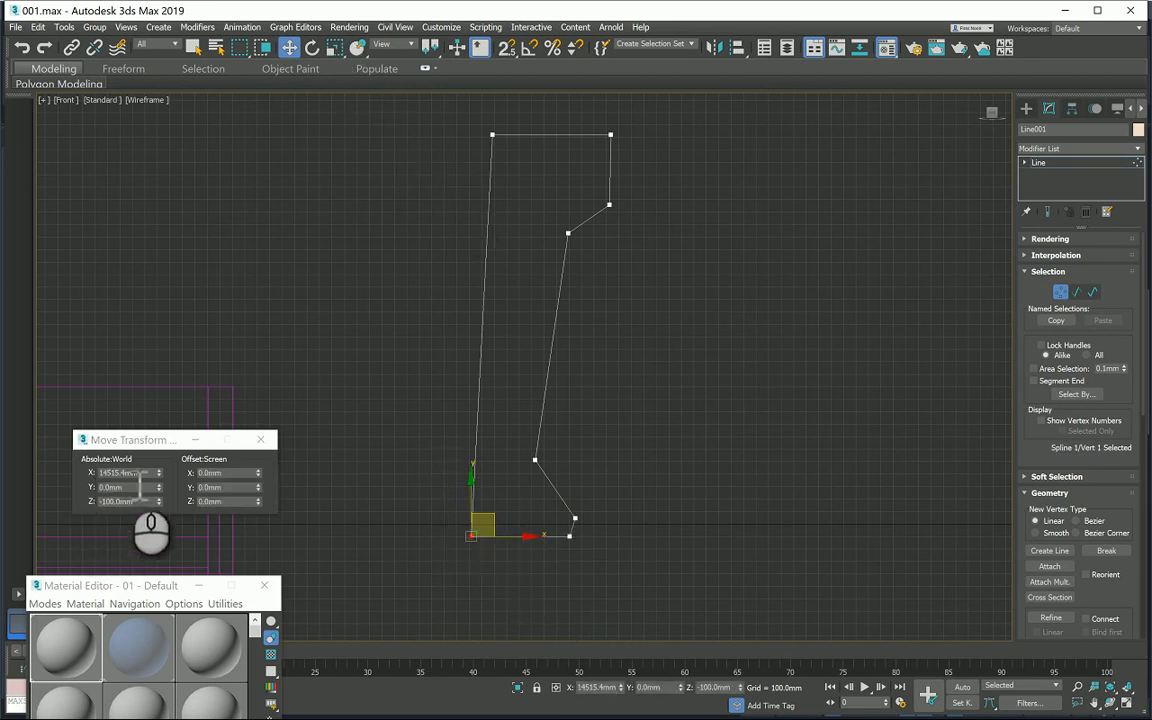
left_click_drag(150, 473, 110, 476)
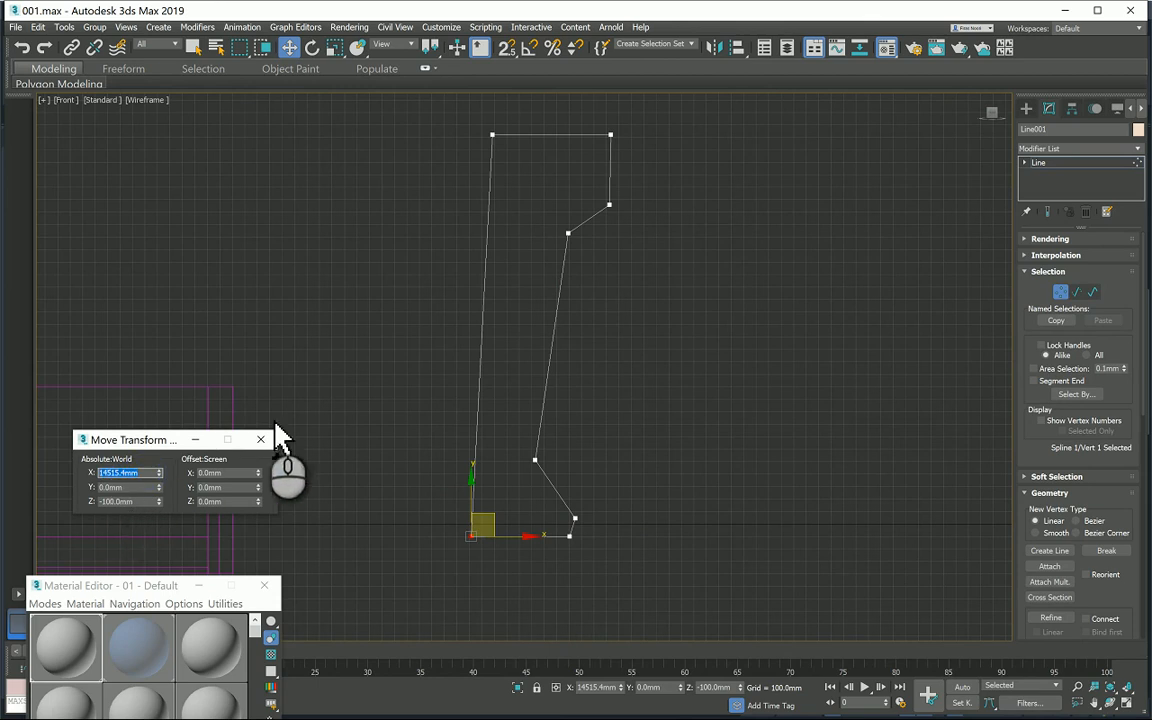
left_click(404, 252)
left_click_drag(462, 118, 508, 158)
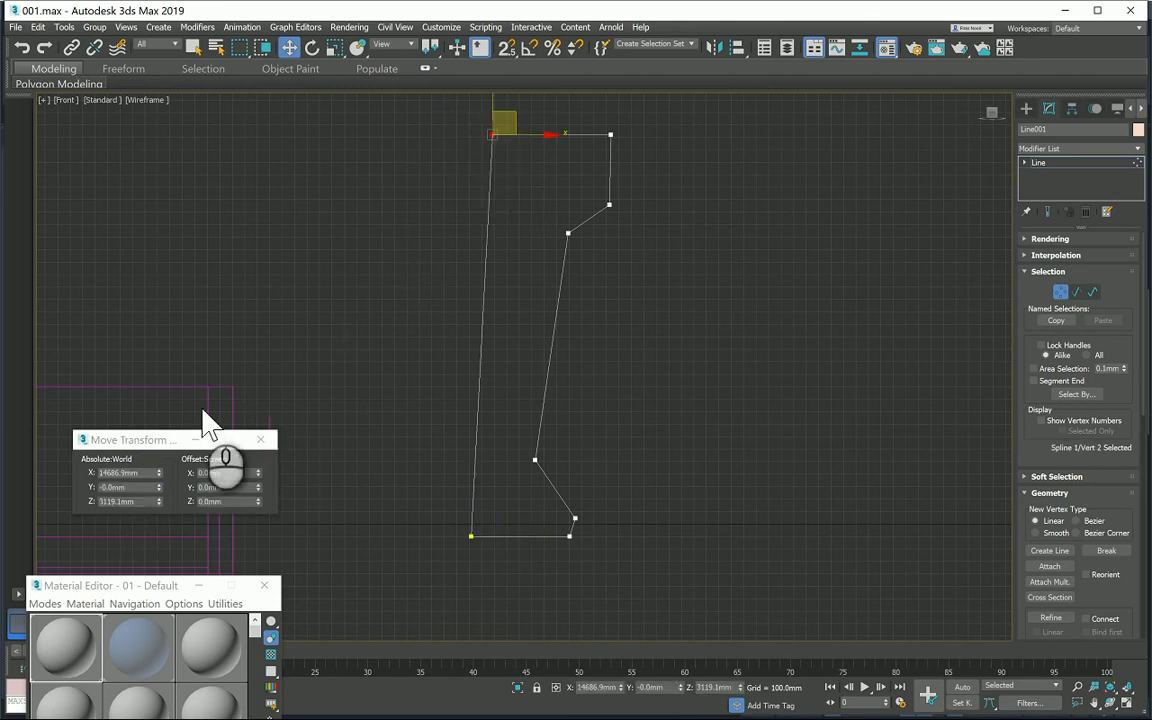
left_click_drag(143, 472, 98, 474)
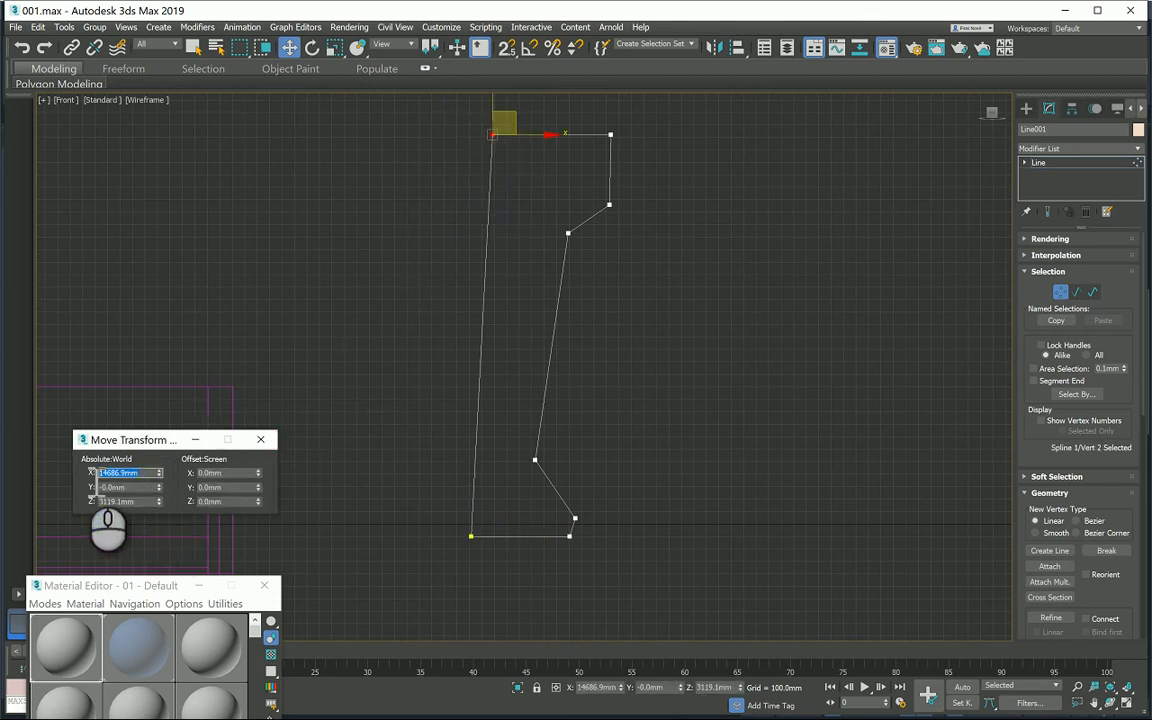
key("Return")
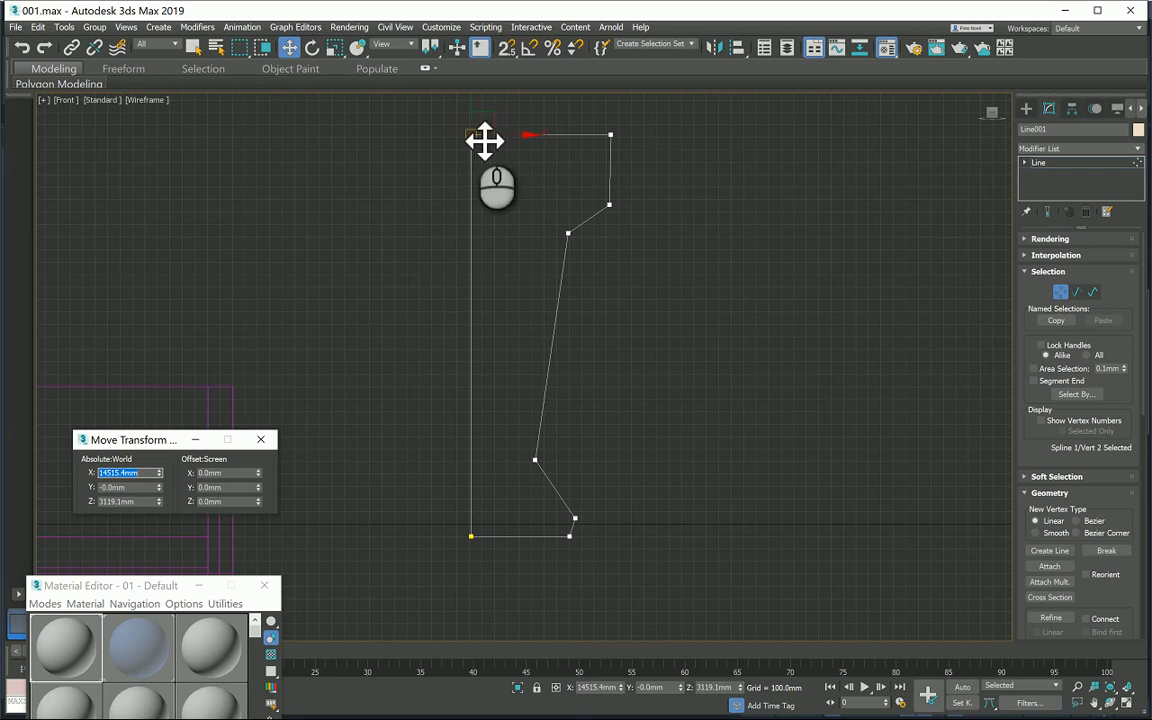
Set the top-left vertex's Z to 2650 mm and lower the three upper-right vertices, the topmost to about Z 2728 mm
left_click_drag(148, 512, 104, 512)
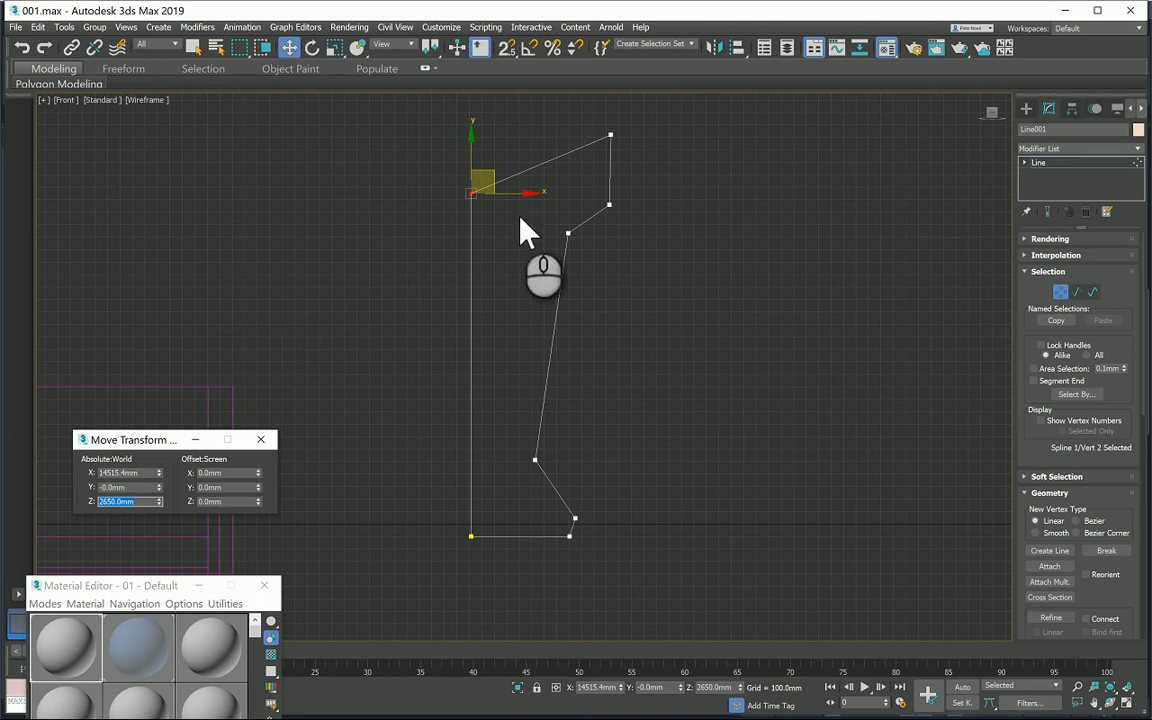
left_click(538, 108)
left_click_drag(582, 200, 648, 226)
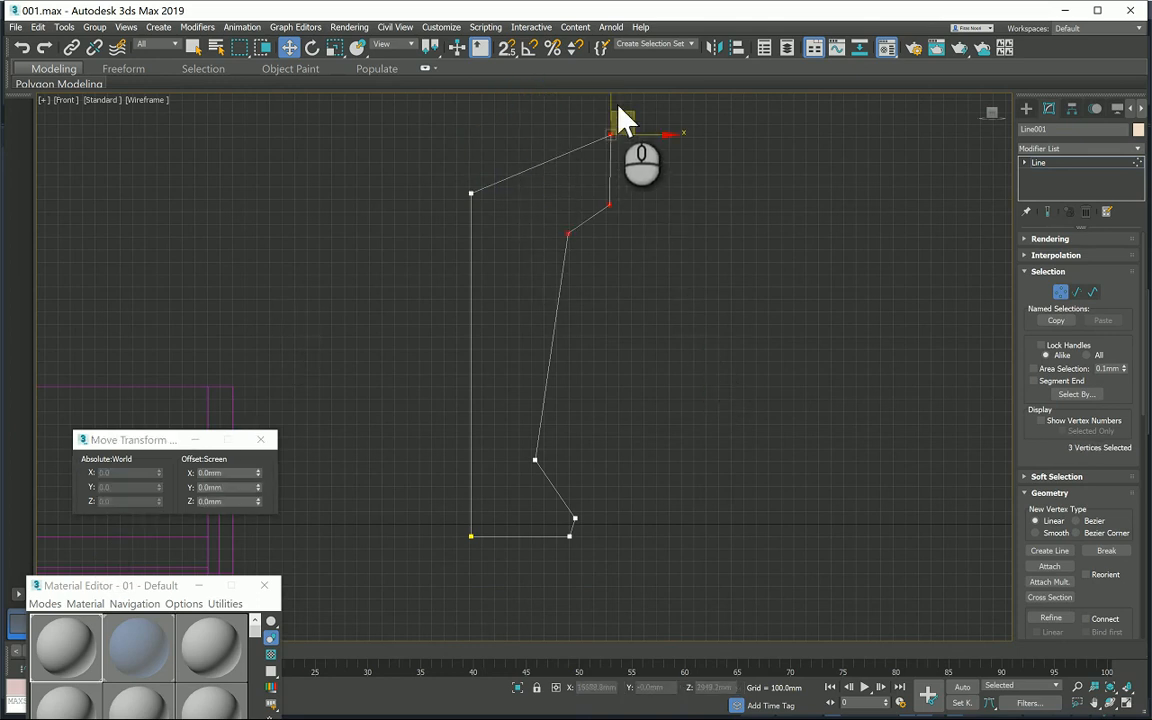
left_click_drag(622, 112, 634, 194)
Set the absolute world Z of the profile's top-right and top-left vertices to 3650 mm
left_click(545, 139)
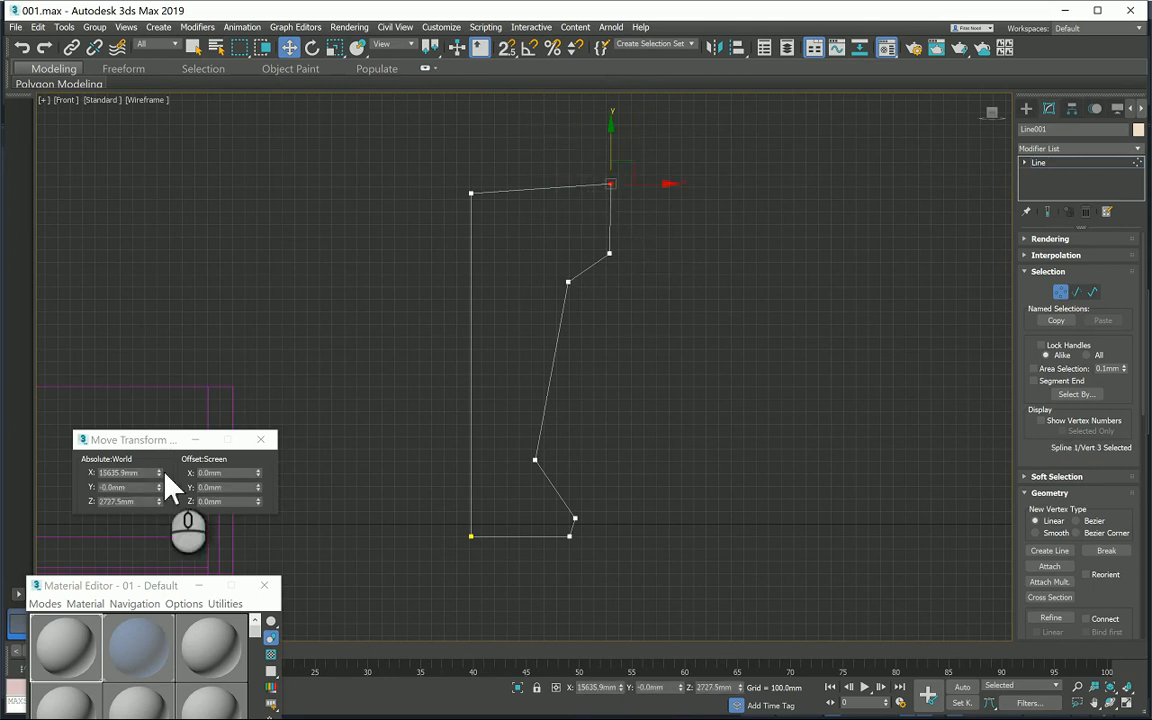
left_click_drag(140, 501, 85, 505)
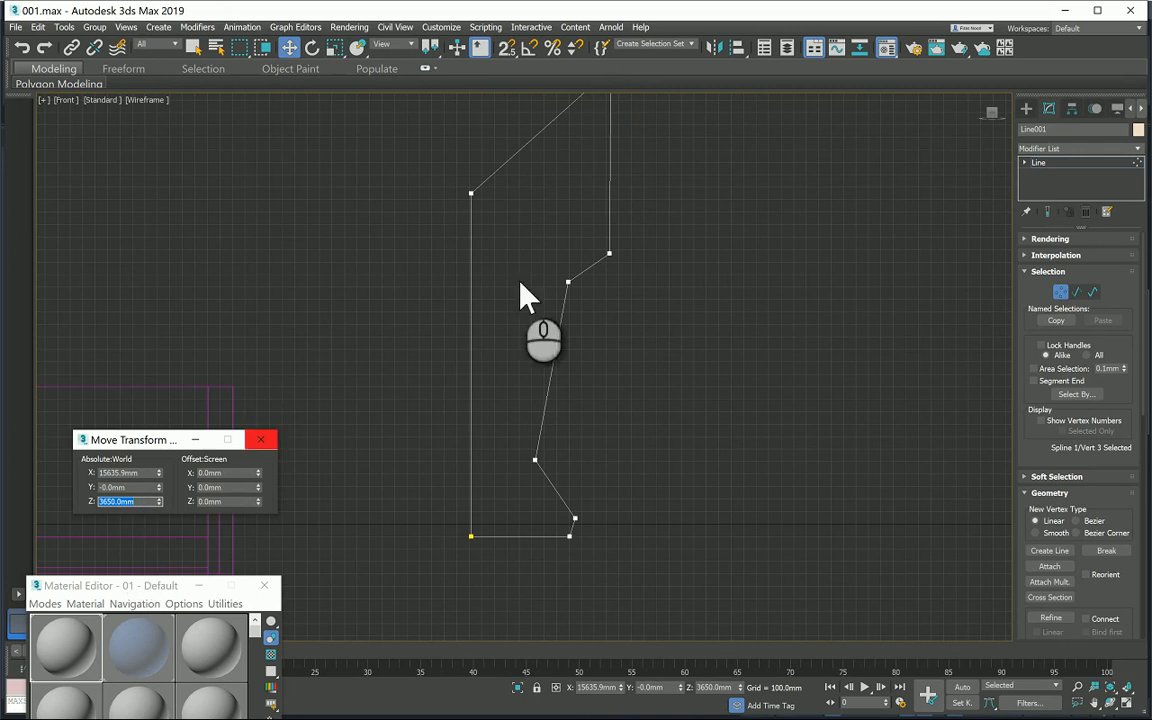
middle_click_drag(522, 296, 512, 416)
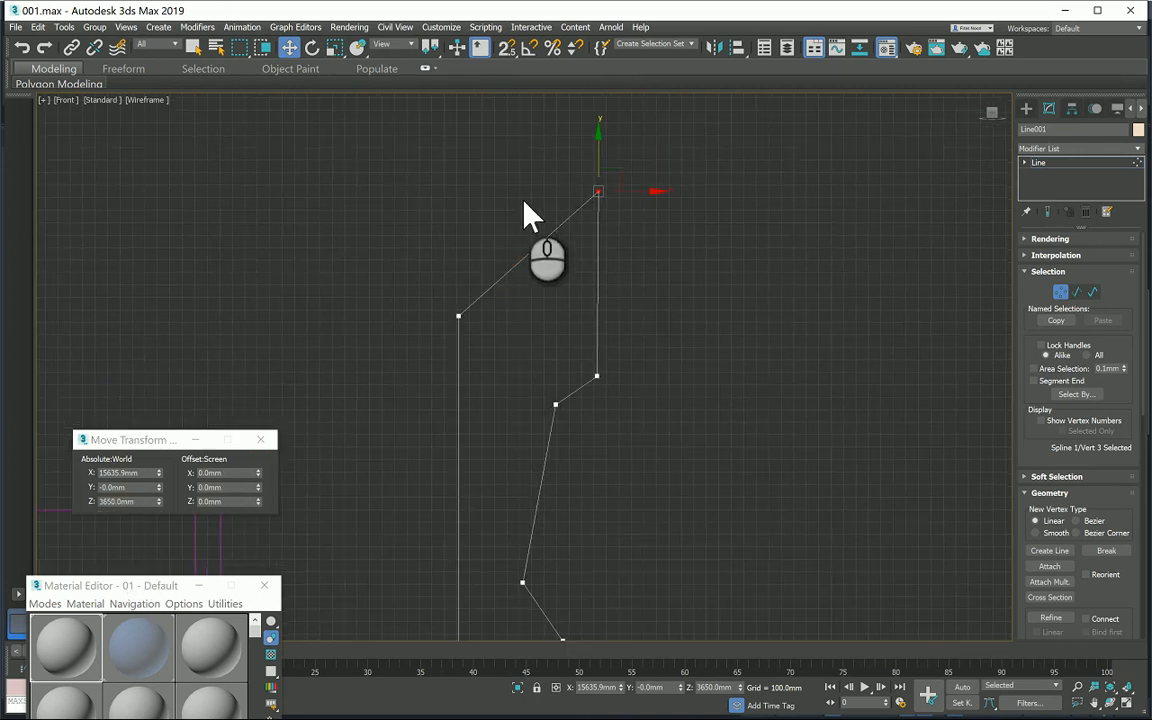
left_click(459, 317)
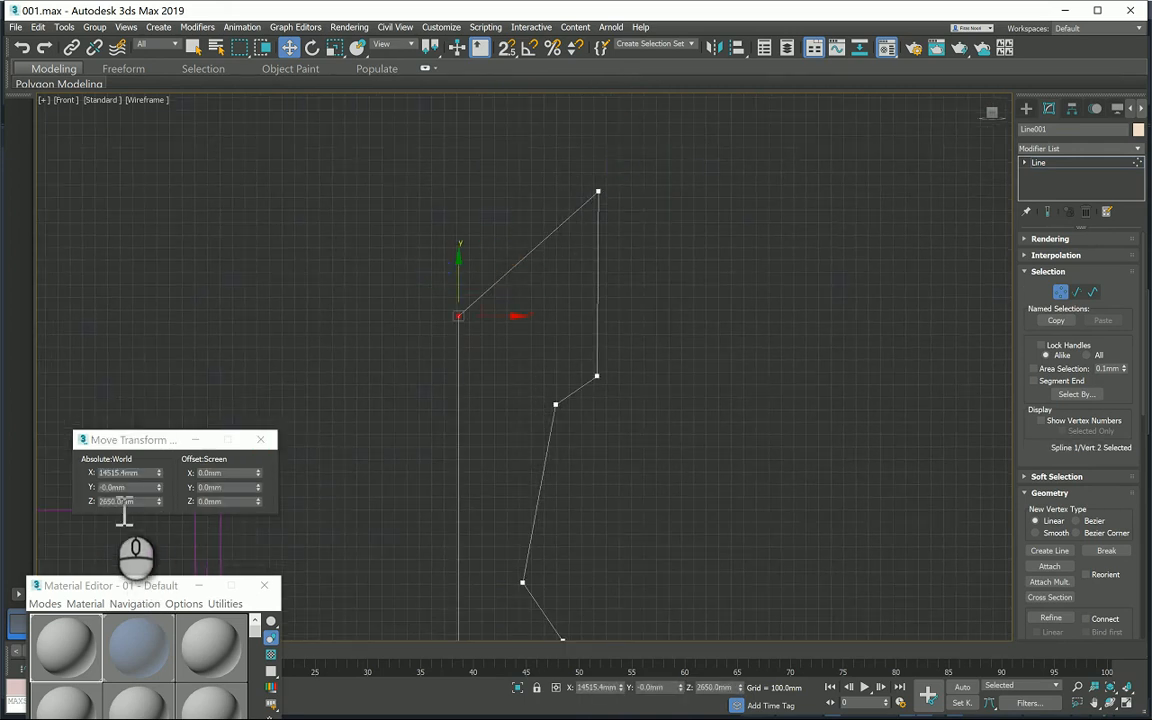
left_click_drag(115, 502, 106, 502)
key("Return")
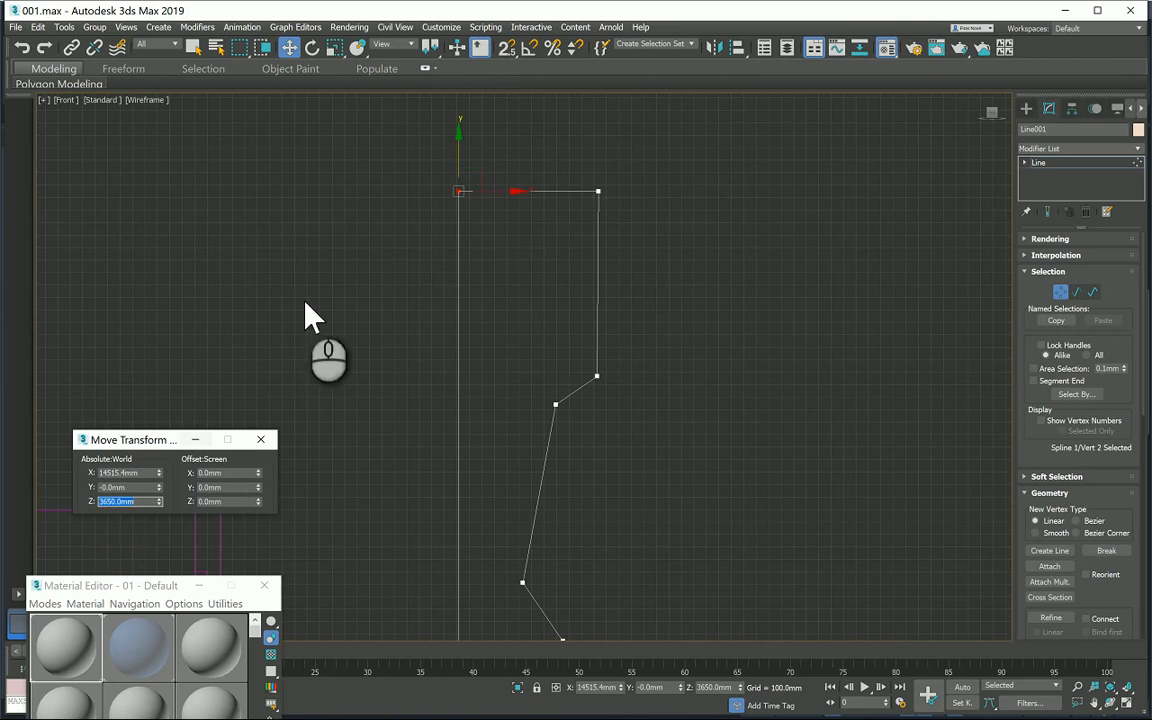
Copy the bottom-left vertex's absolute X value, 14515.4 mm, to the profile's bottom-right vertex
left_click(398, 406)
middle_click_drag(398, 406, 356, 333)
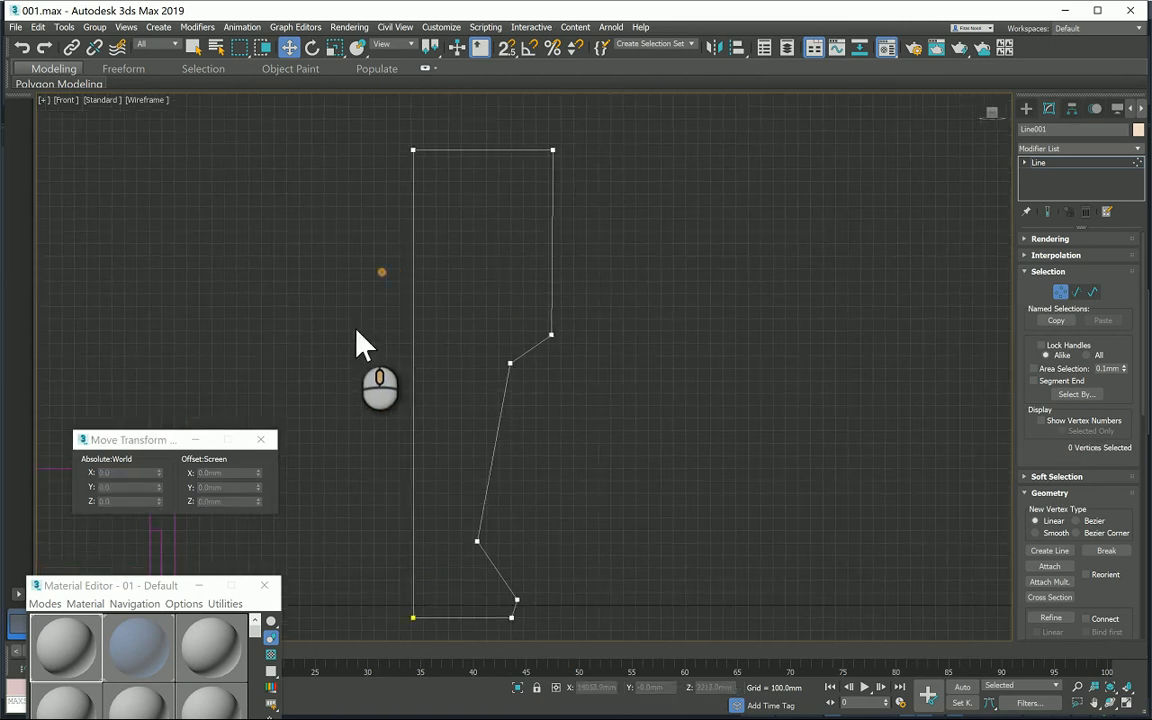
left_click(513, 619)
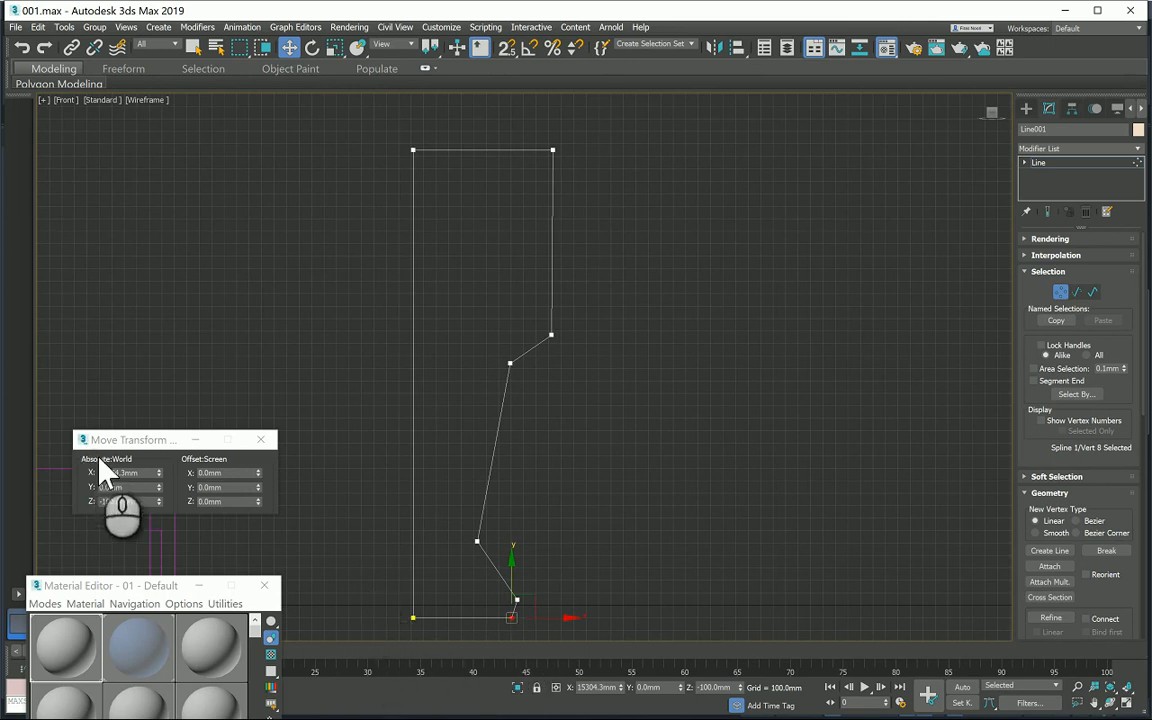
middle_click_drag(404, 604, 408, 541)
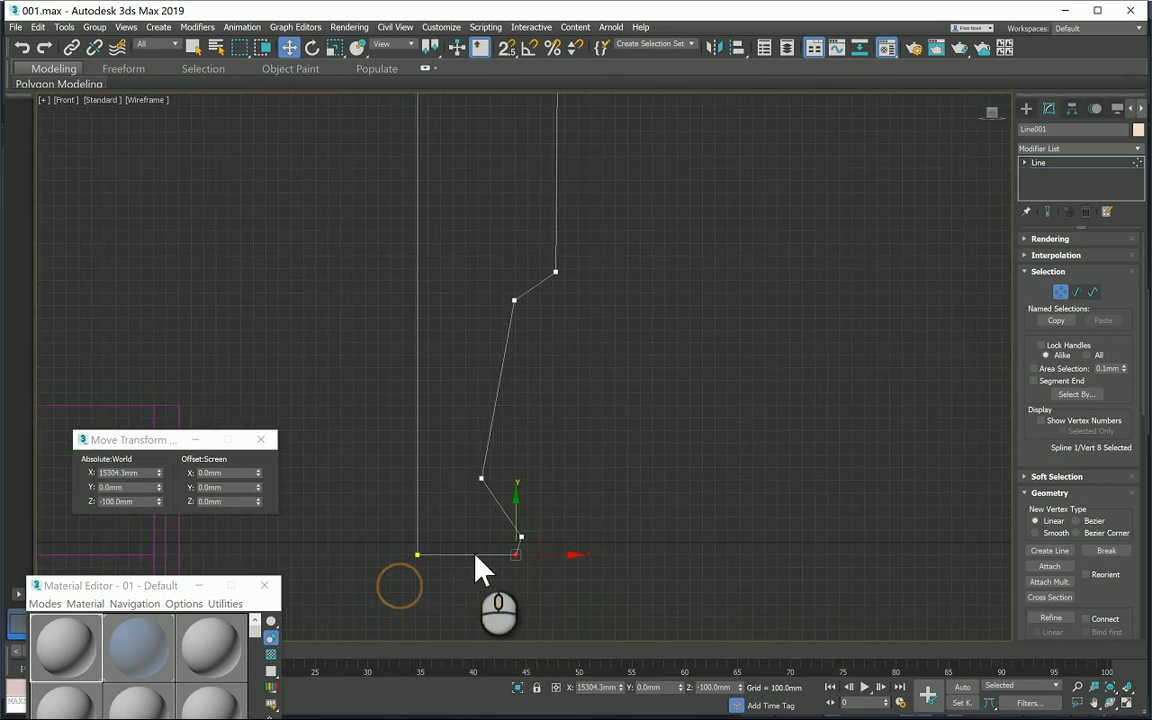
left_click(375, 531)
left_click_drag(372, 534, 438, 580)
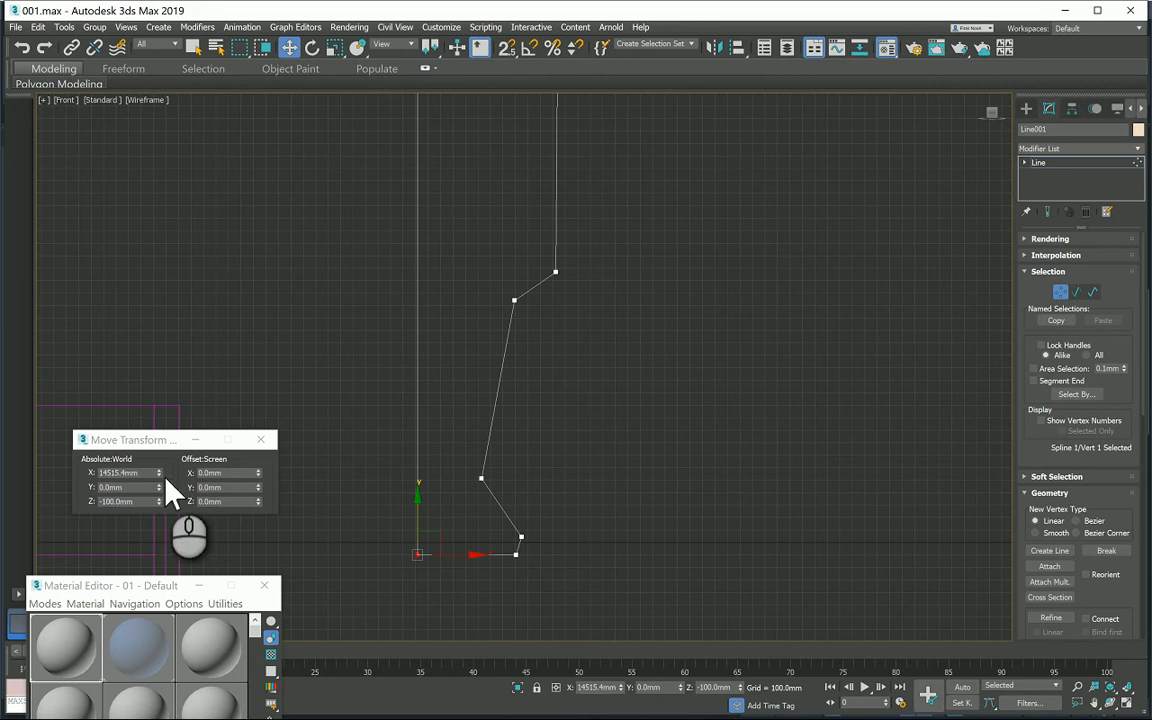
double_click(110, 473)
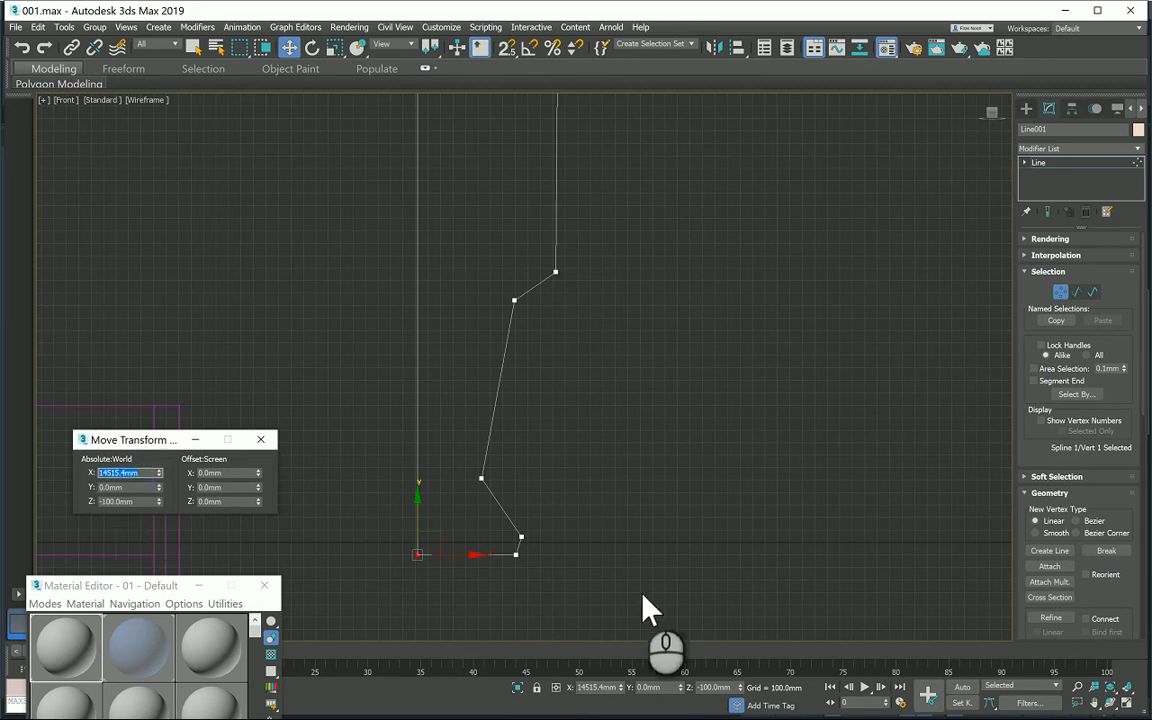
left_click(509, 587)
left_click_drag(500, 586, 534, 560)
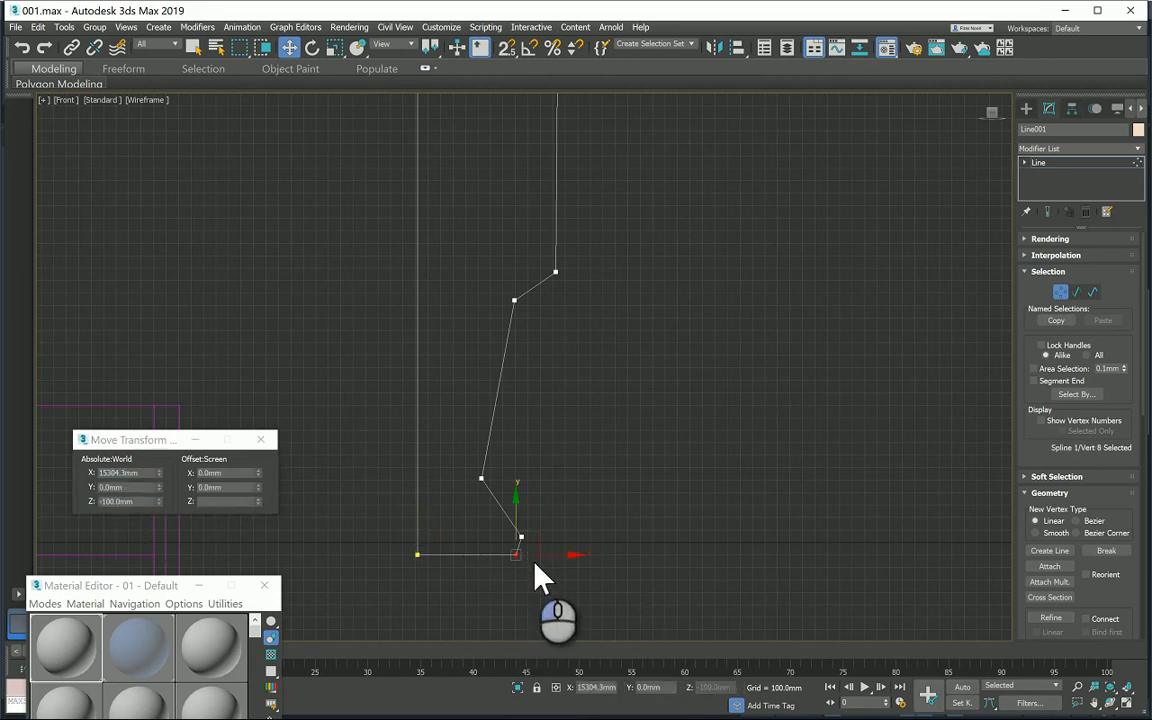
double_click(147, 473)
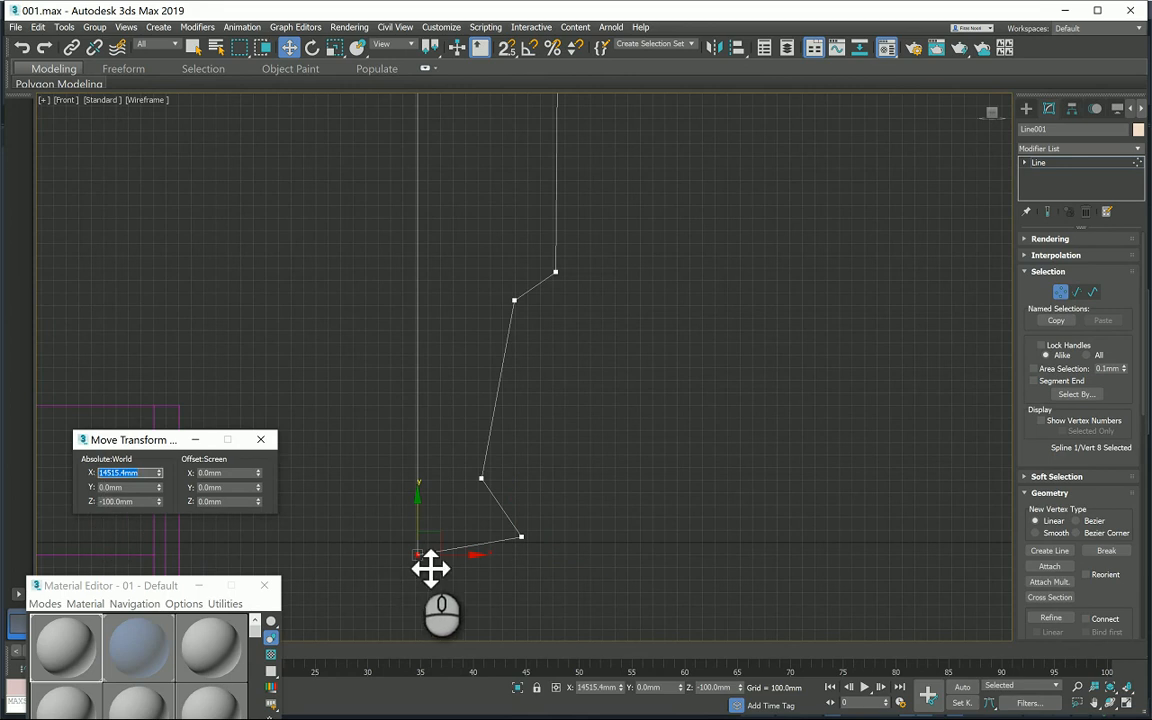
Offset the profile's bottom-right vertex by 250 mm along X from the left edge
double_click(208, 473)
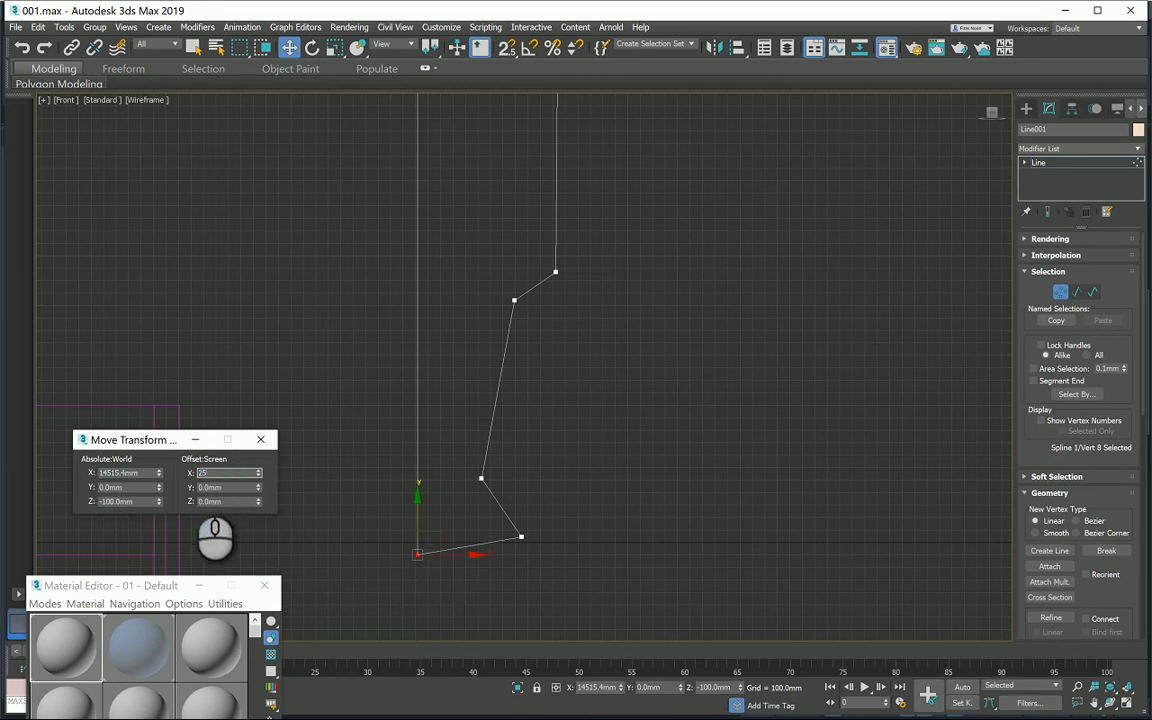
scroll(392, 552, "up", 2)
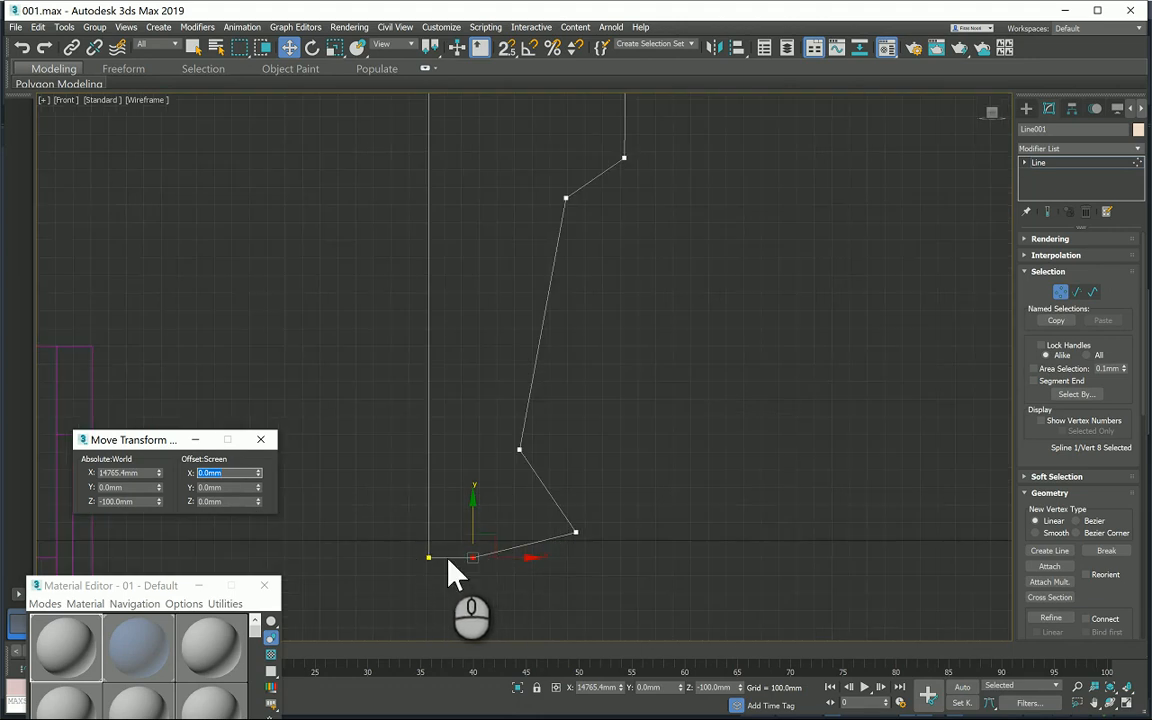
scroll(425, 580, "up", 1)
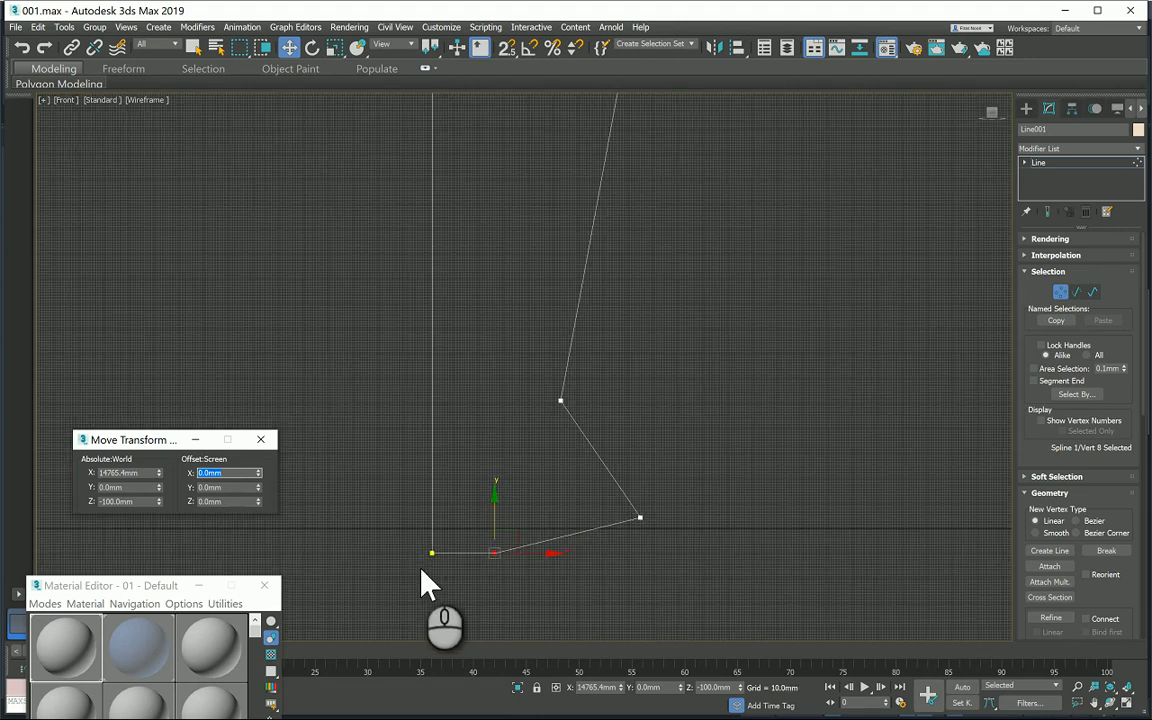
scroll(422, 552, "down", 1)
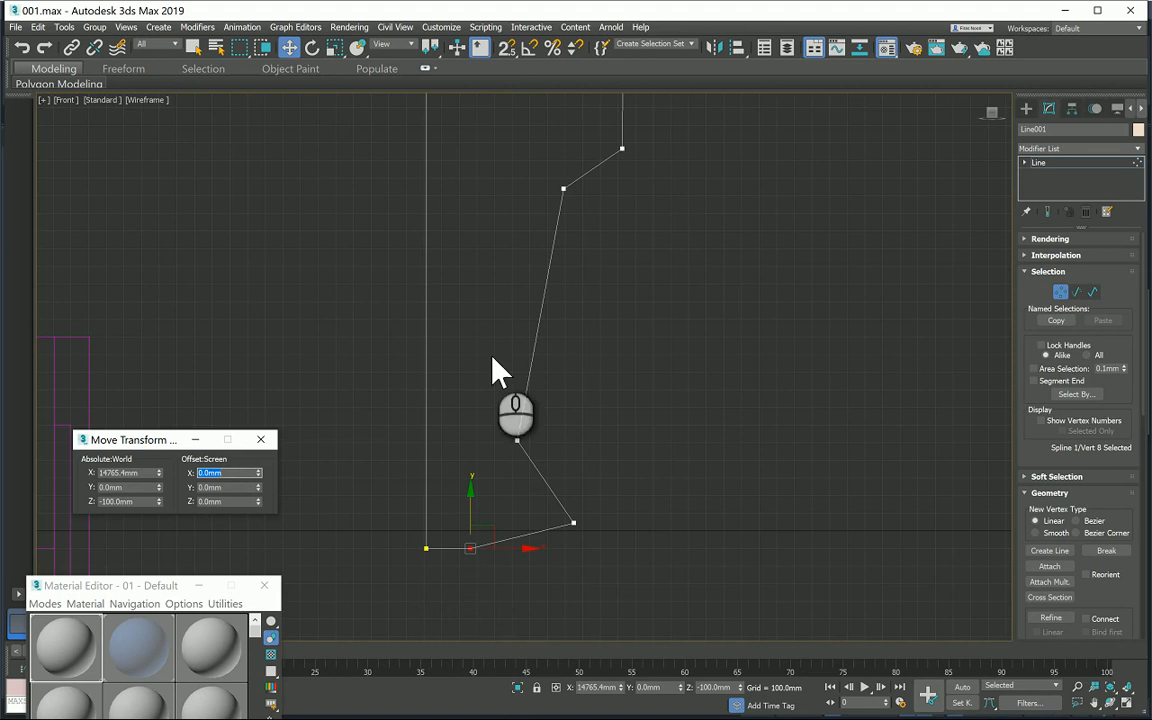
Align the profile's top-right vertex with the bottom-right one by copying its absolute X value, 14765.4 mm
middle_click_drag(486, 306, 481, 404)
scroll(481, 404, "down", 5)
middle_click_drag(446, 186, 447, 211)
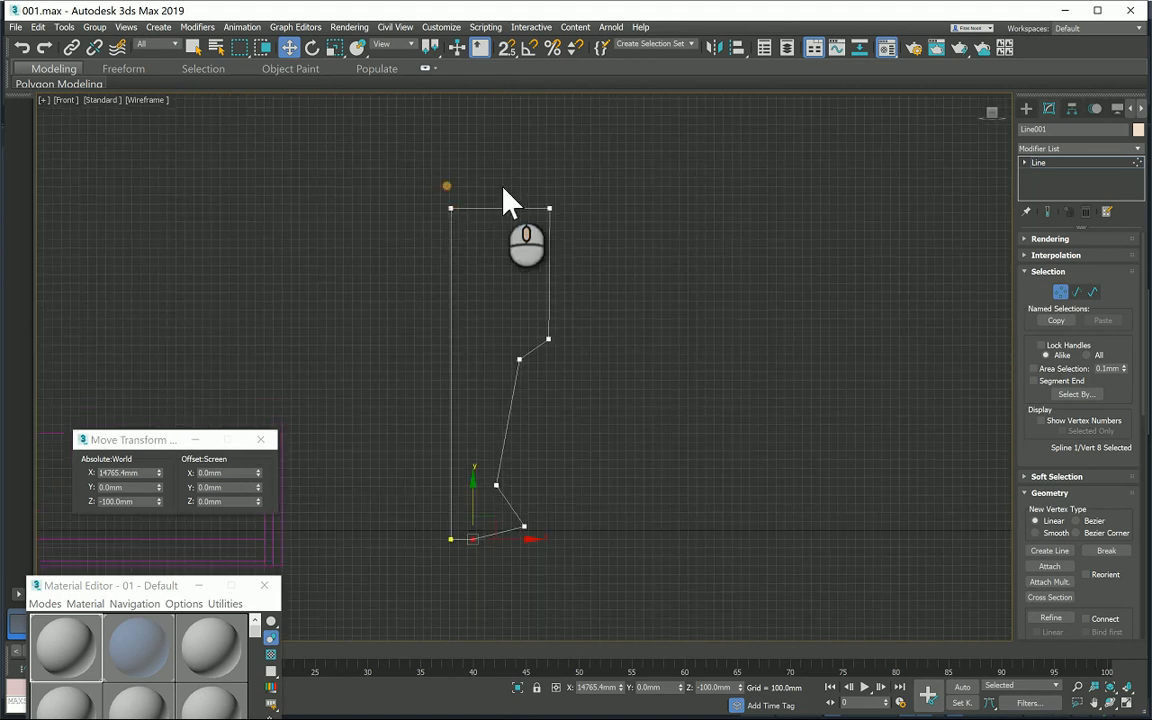
left_click(504, 186)
left_click_drag(435, 198, 469, 243)
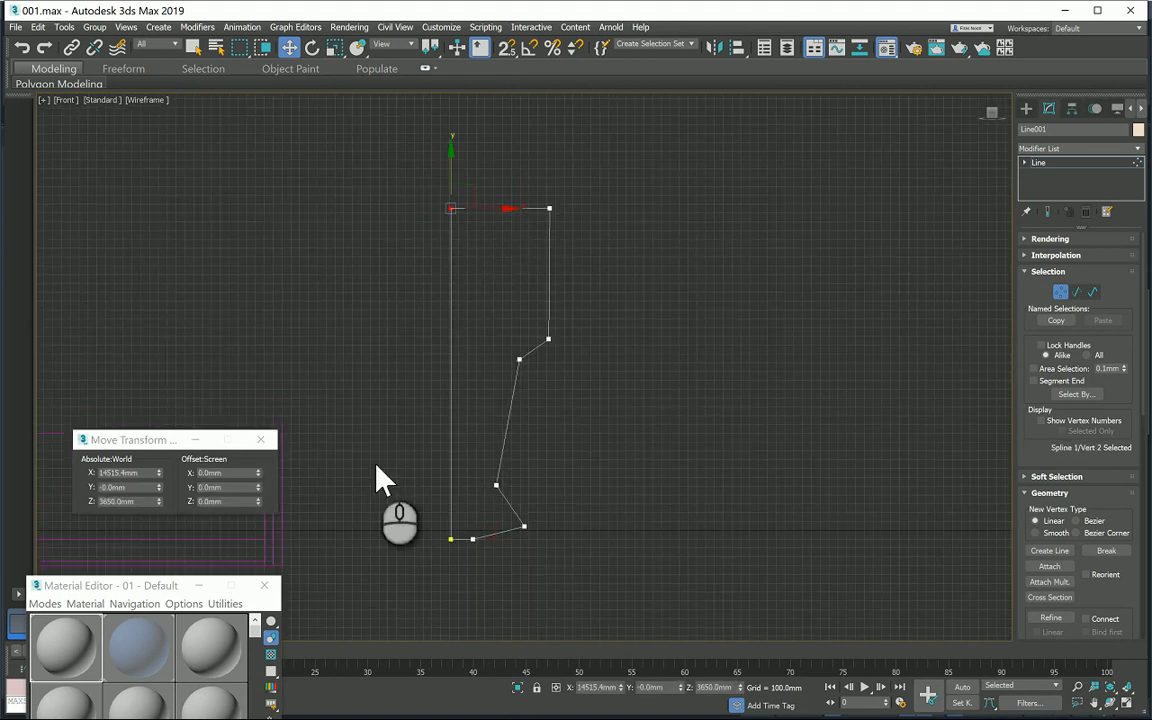
left_click(461, 553)
left_click_drag(461, 553, 486, 532)
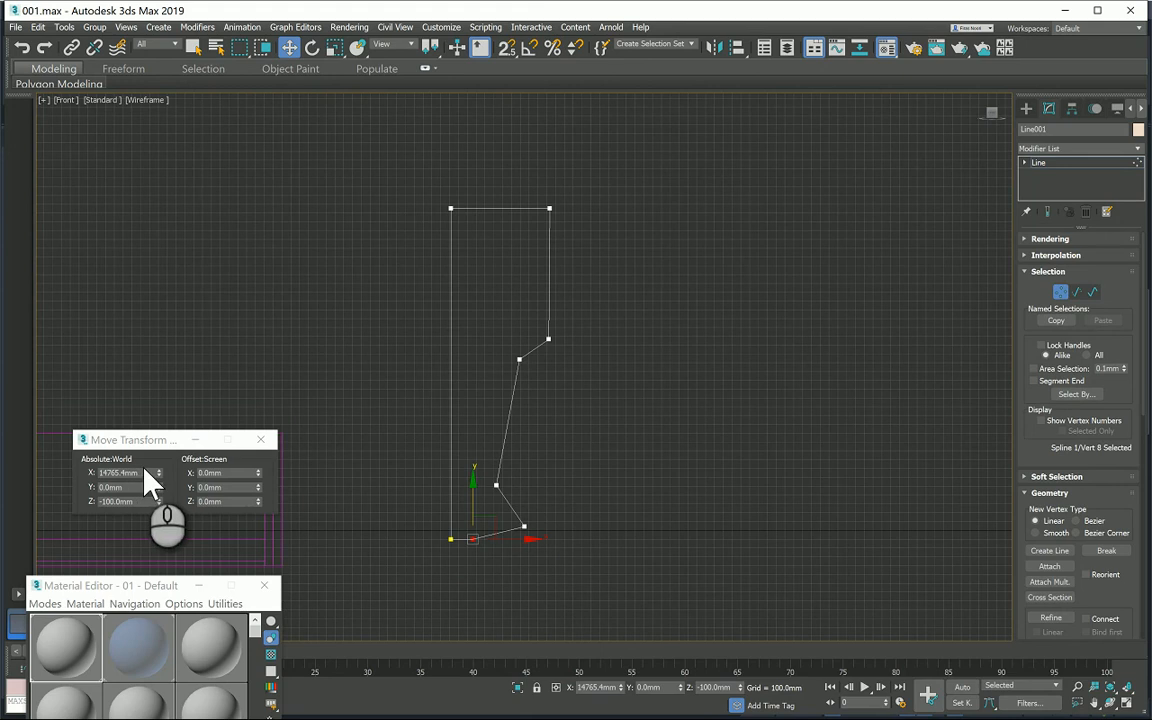
left_click(115, 473)
left_click(515, 140)
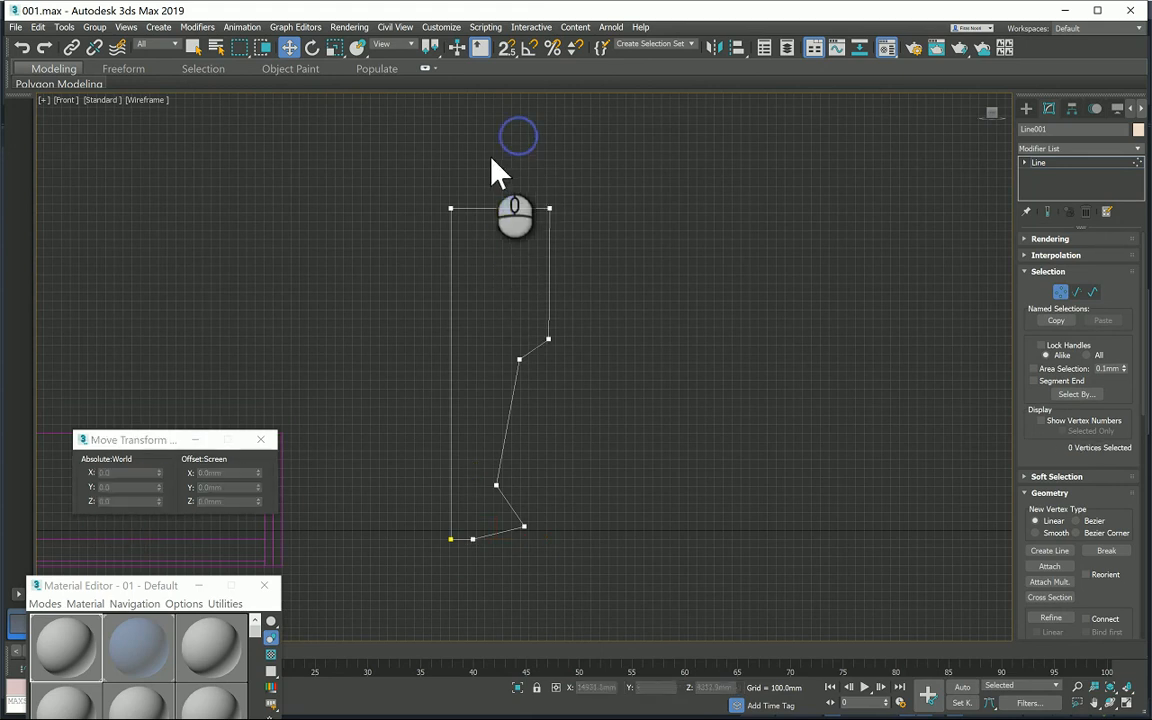
left_click_drag(495, 165, 555, 232)
left_click(132, 473)
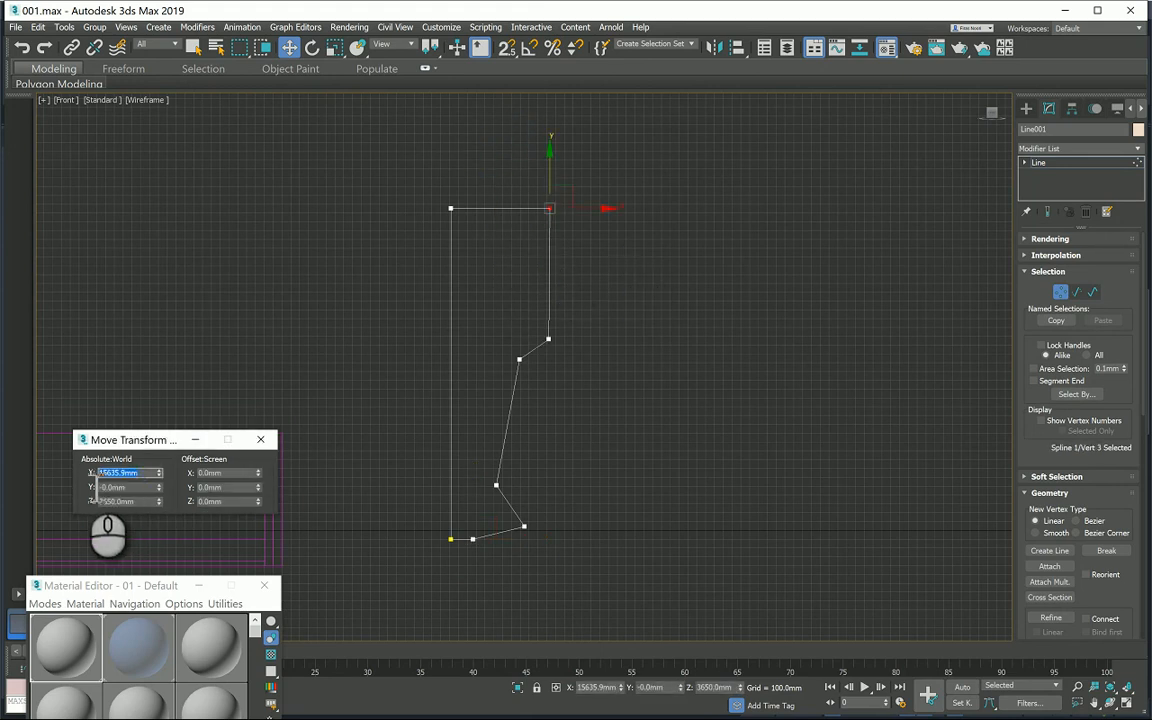
key("Return")
left_click(332, 461)
Set the absolute world Z of the vertex just above the bottom-right corner to 300 mm
middle_click_drag(381, 553, 386, 512)
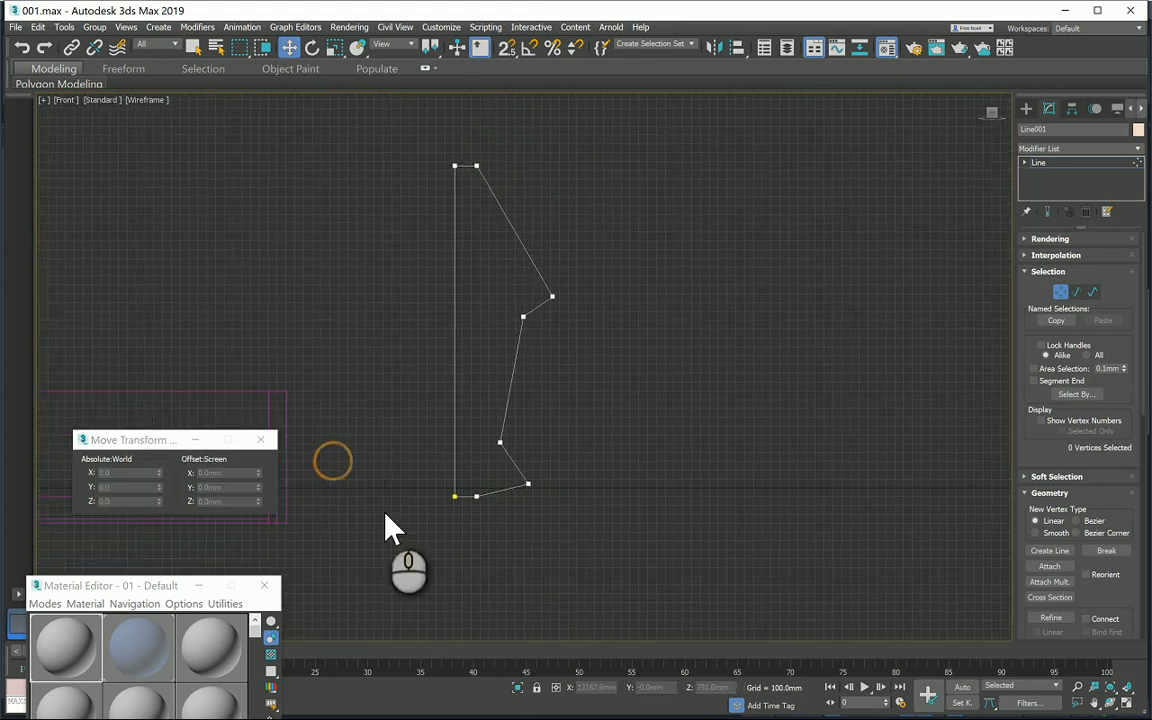
scroll(387, 513, "up", 3)
left_click_drag(581, 492, 578, 496)
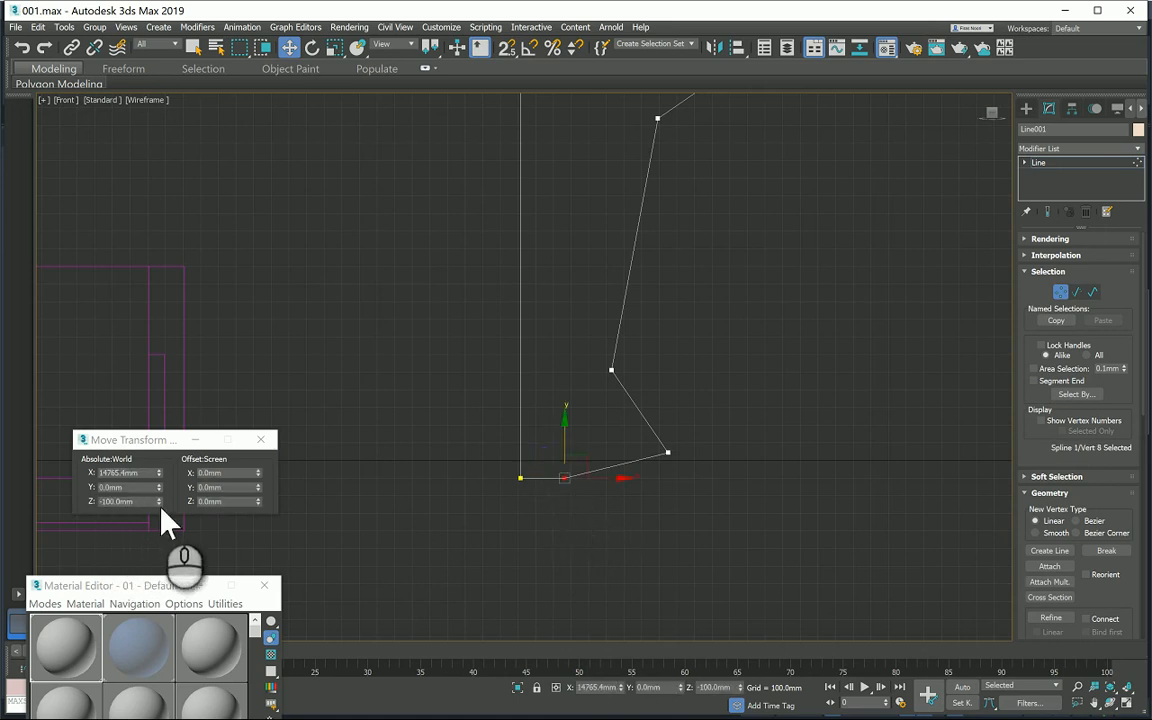
left_click(738, 463)
left_click_drag(640, 432, 693, 467)
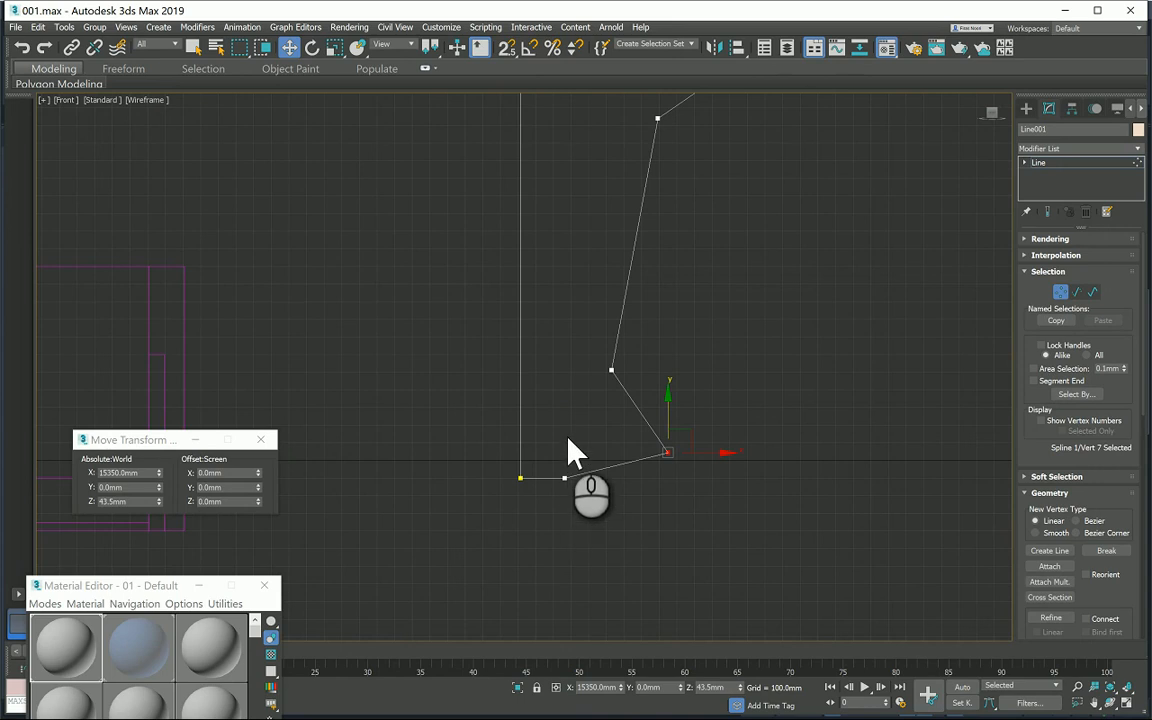
left_click_drag(146, 512, 102, 511)
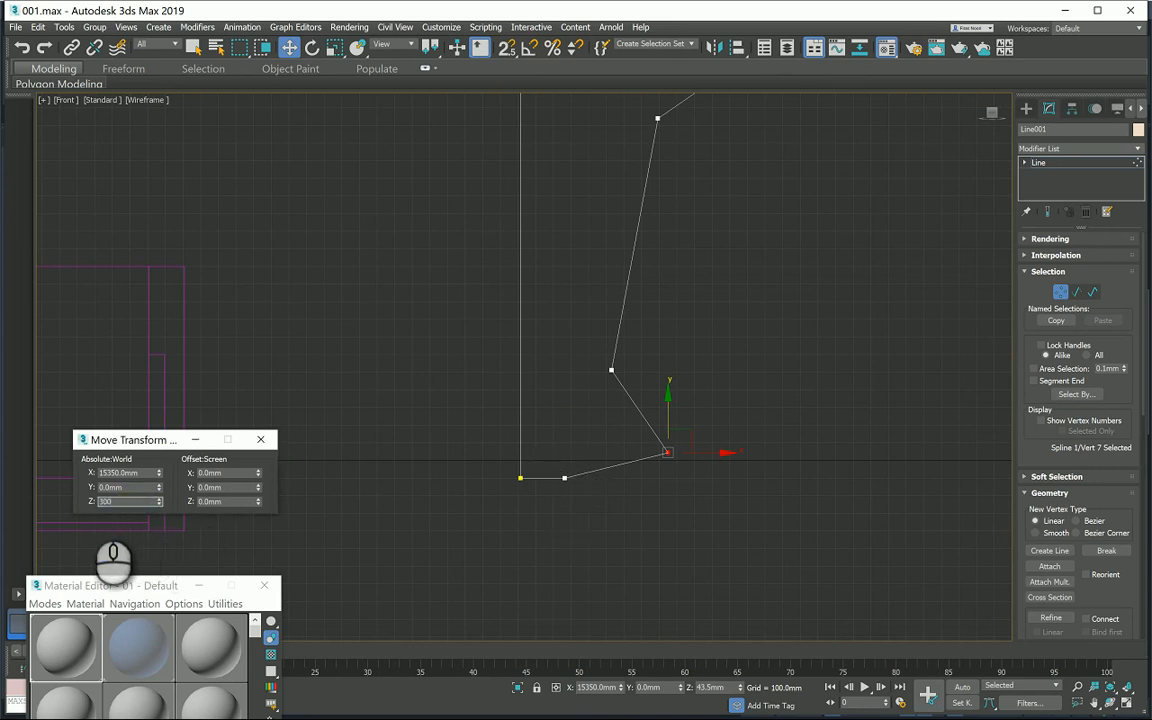
type("300")
key("Return")
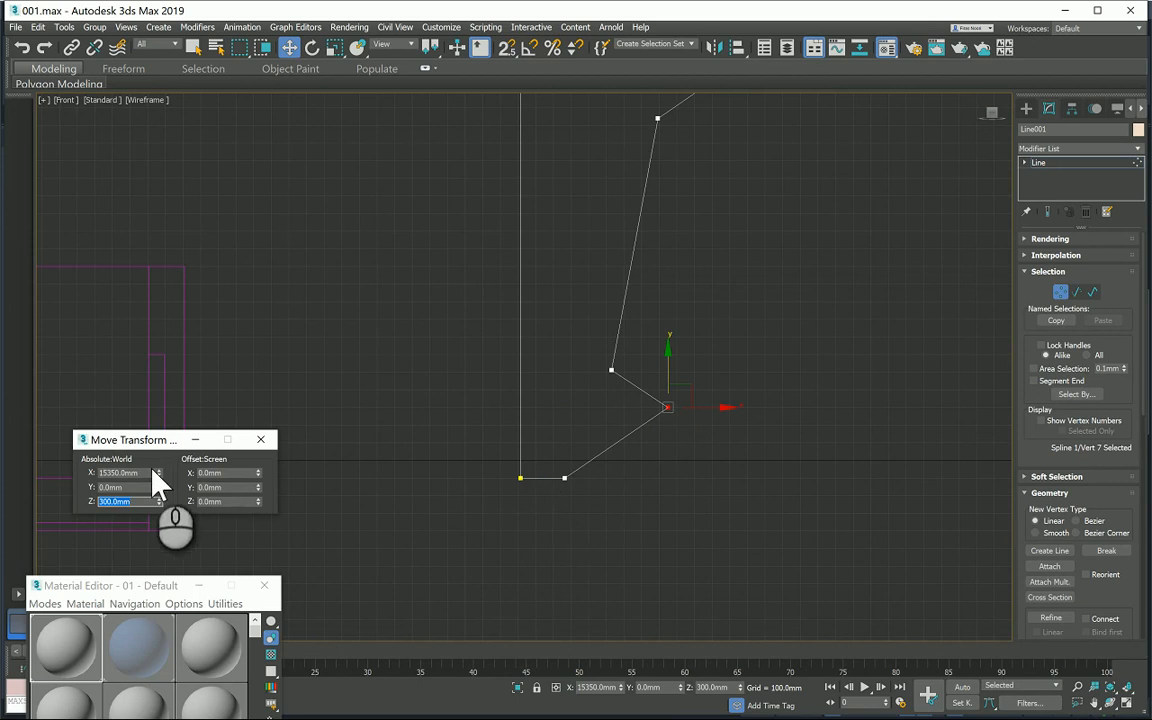
Make the base's right edge vertical by copying the bottom-right vertex's X value, 14765.4 mm, to the 300 mm high vertex
left_click(564, 476)
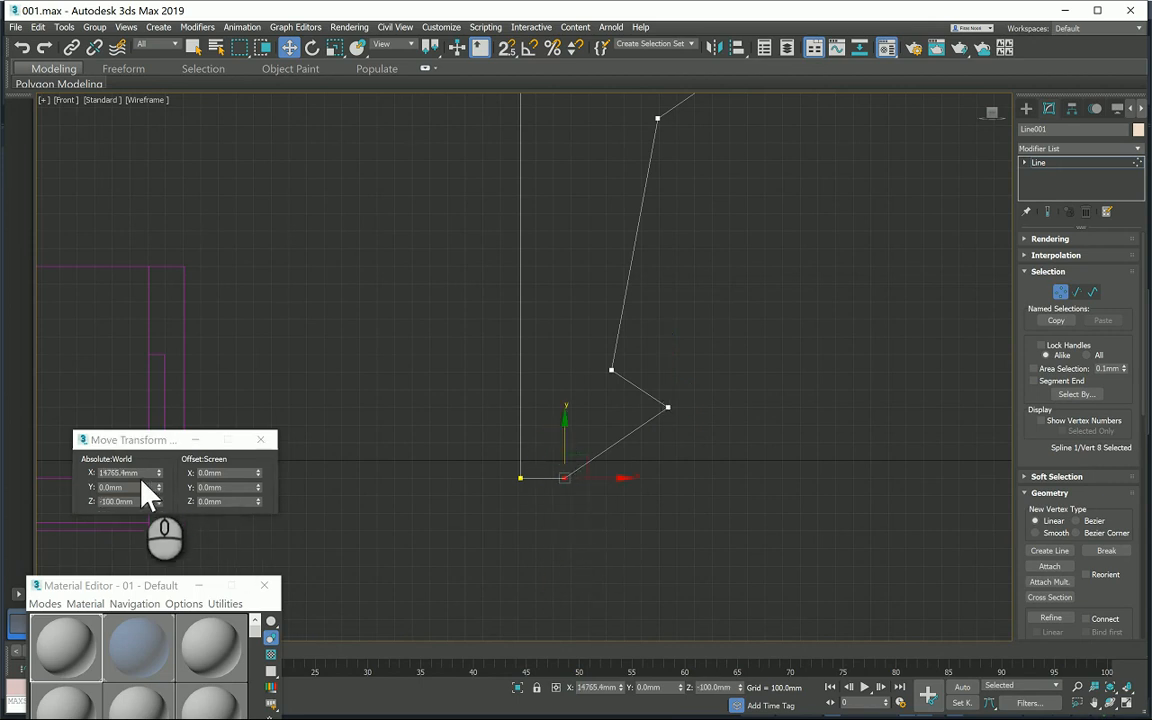
left_click_drag(137, 473, 88, 473)
left_click(726, 470)
left_click_drag(621, 419, 709, 410)
left_click_drag(137, 473, 88, 473)
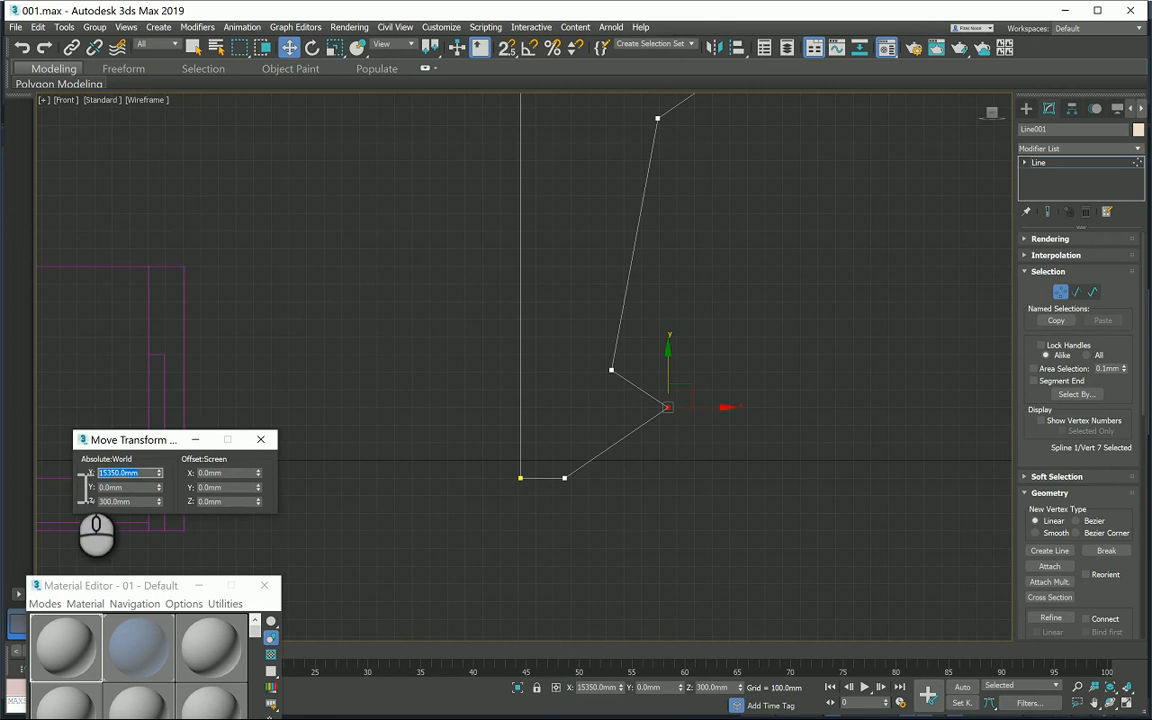
key("Return")
left_click(720, 578)
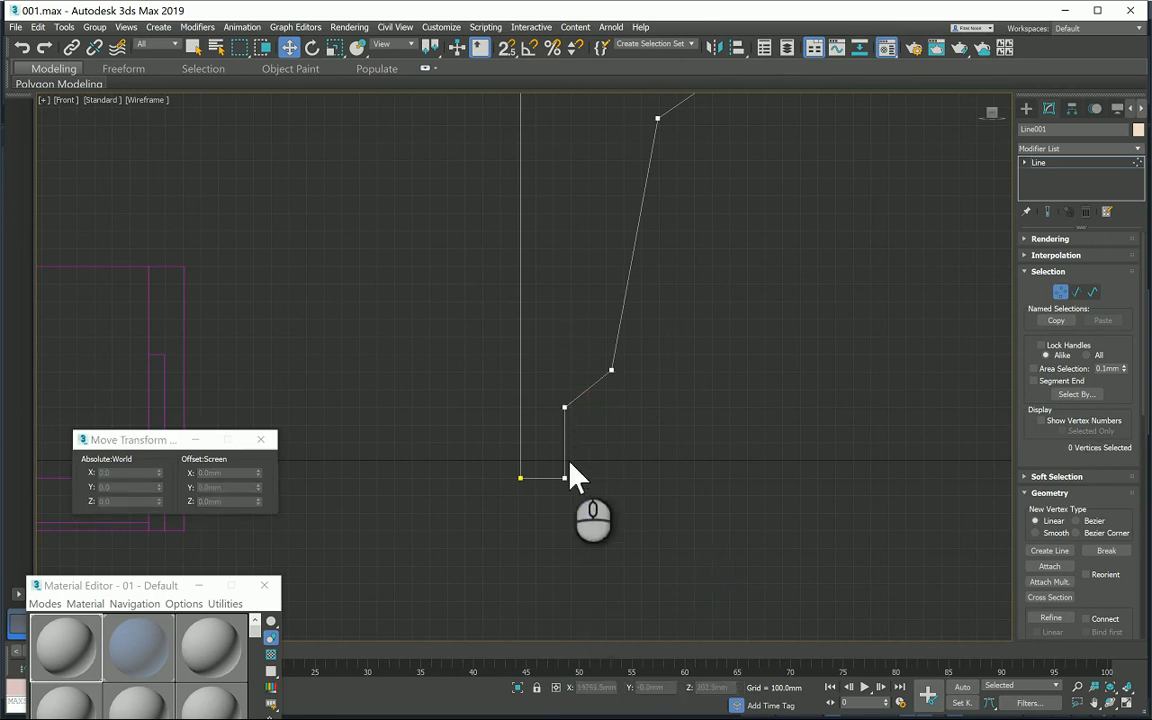
Copy the bottom-left vertex's X value, 14515.4 mm, to the vertex next above the 300 mm high base vertex
middle_click_drag(548, 401, 553, 458)
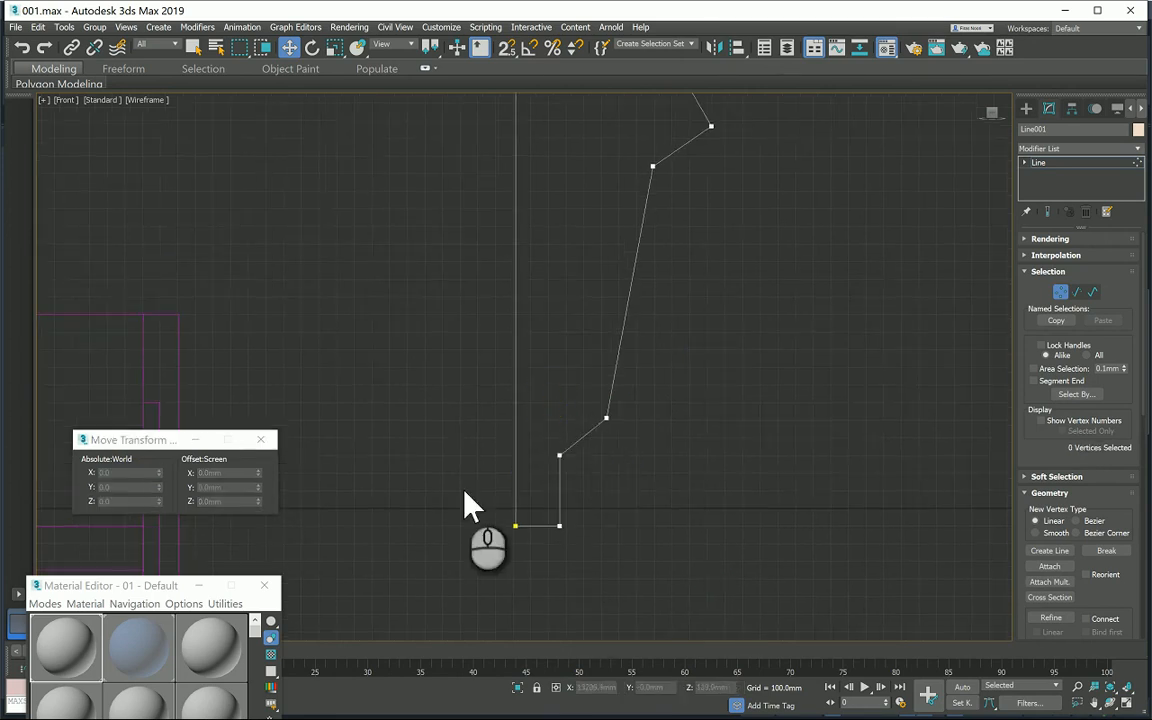
left_click_drag(486, 497, 524, 548)
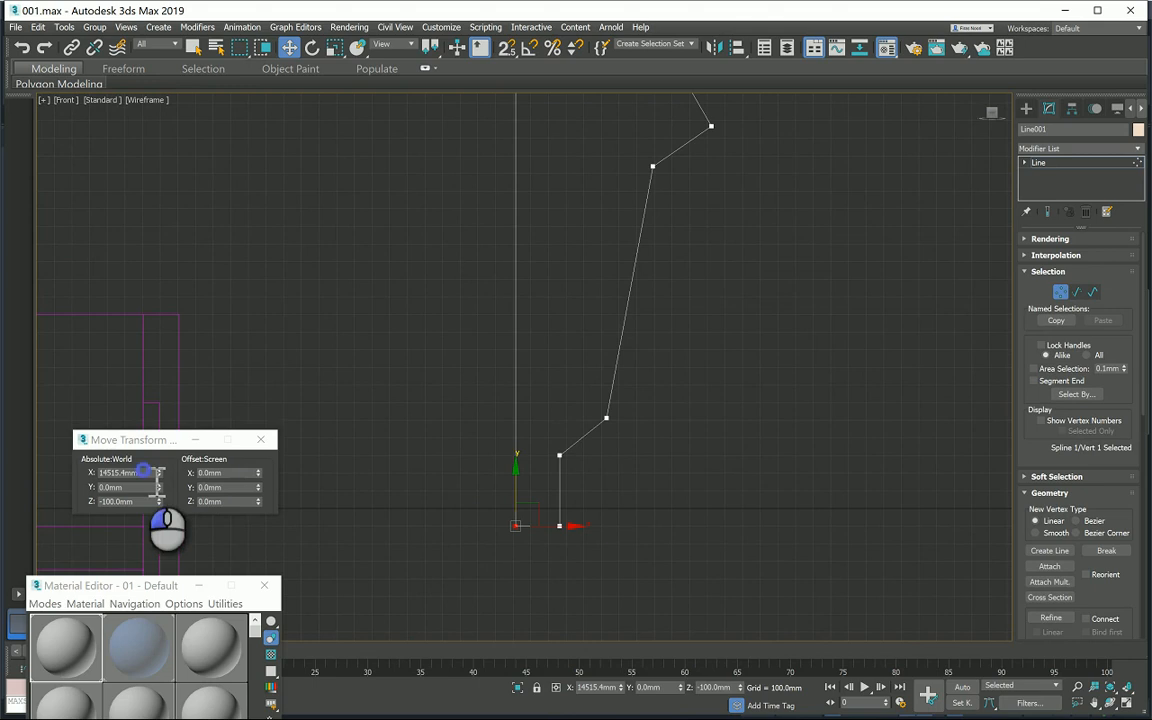
left_click_drag(150, 473, 72, 478)
key("ctrl+c")
left_click(606, 418)
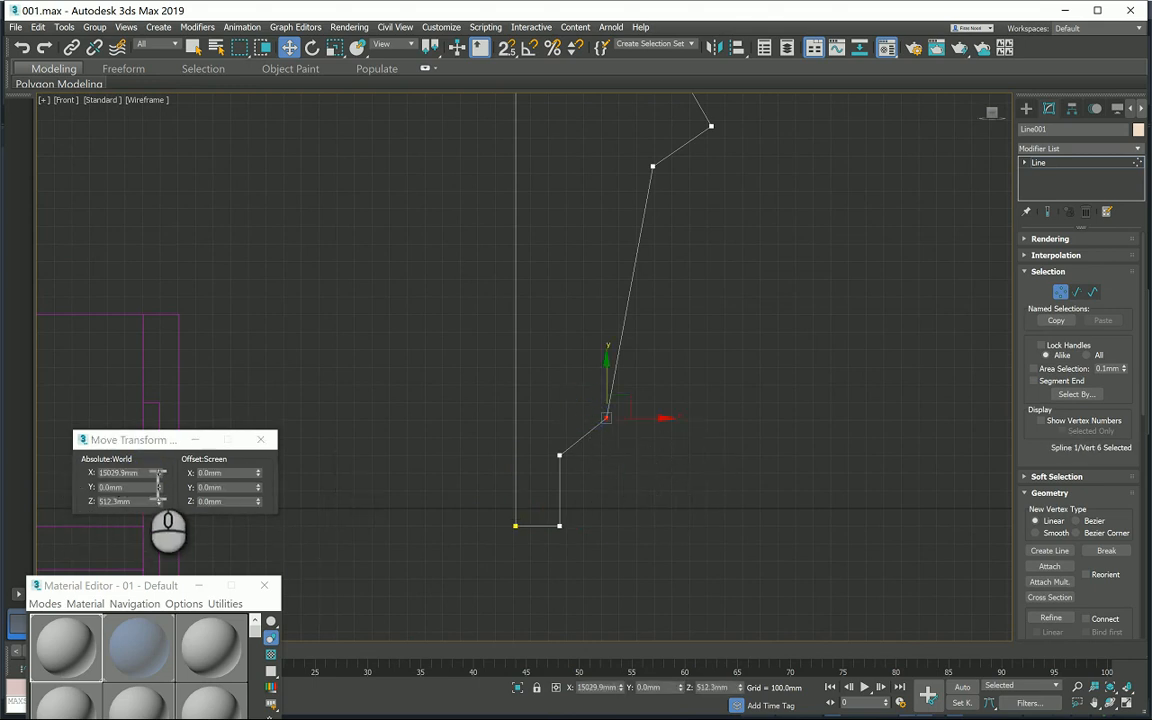
left_click_drag(148, 474, 65, 473)
key("ctrl+v")
key("Return")
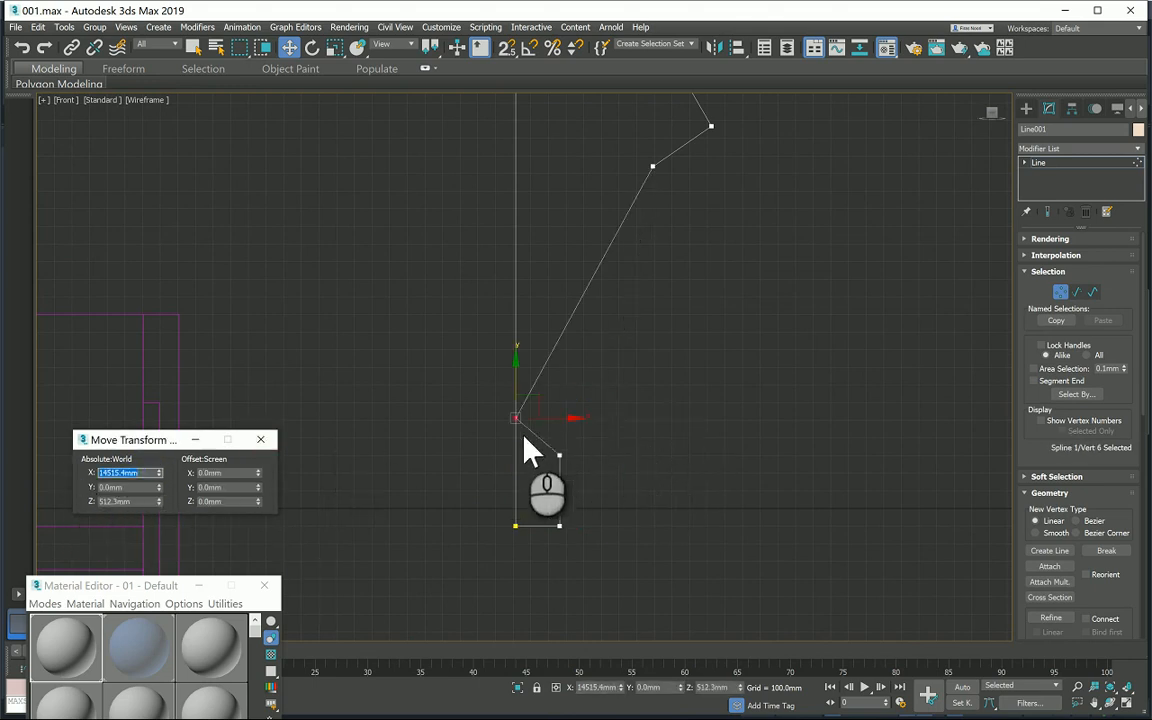
left_click(228, 473)
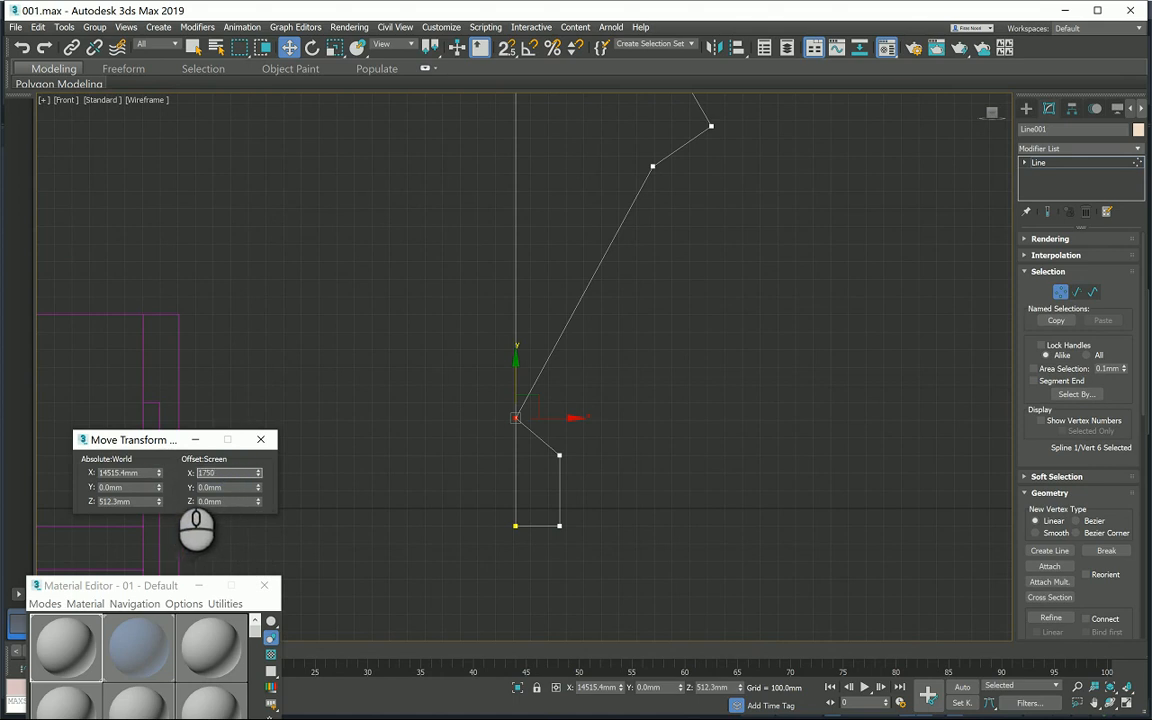
key("Return")
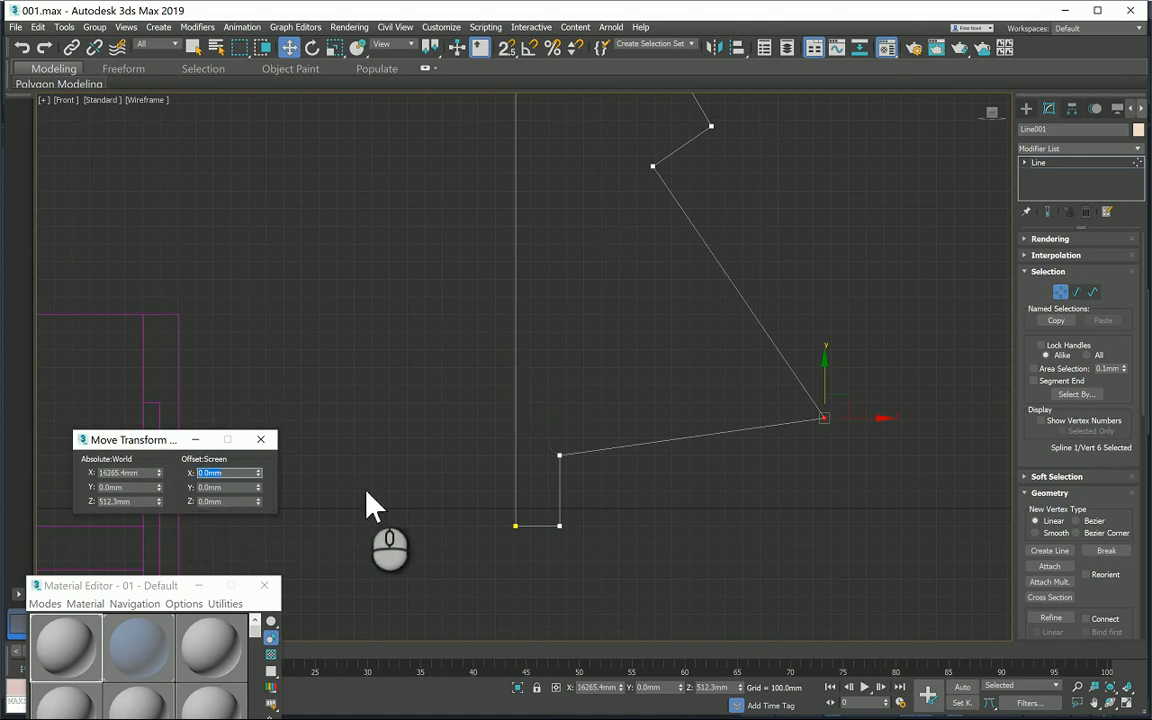
left_click(23, 48)
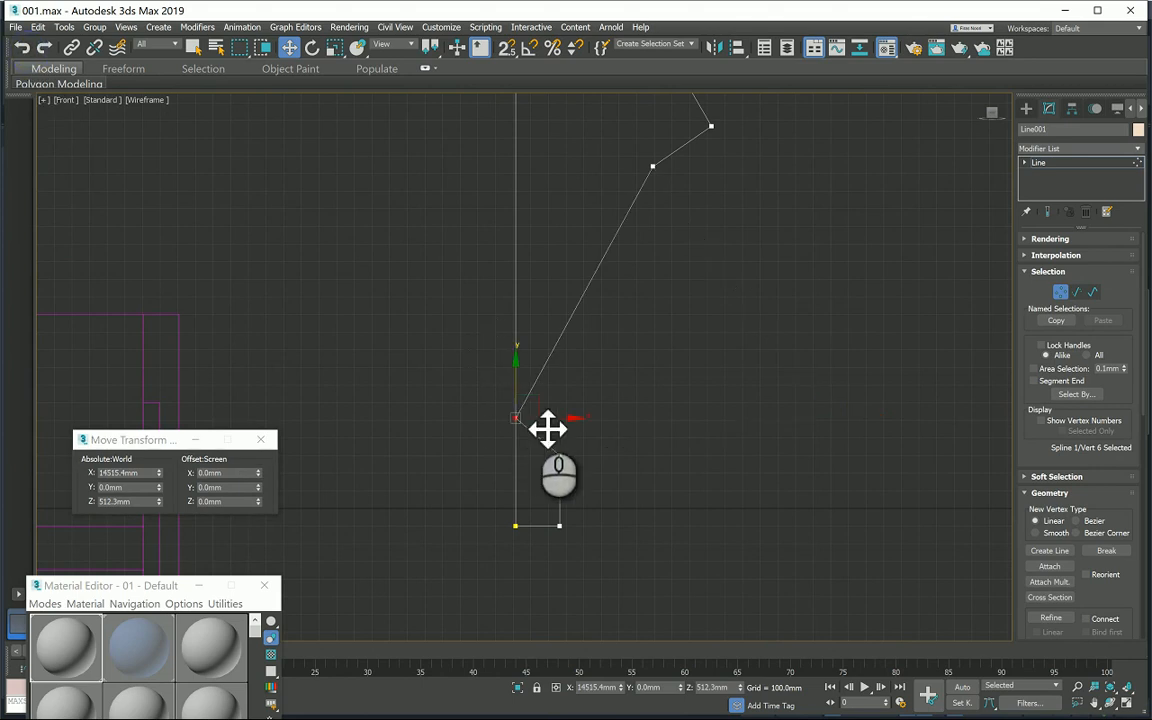
Offset the vertex next above the base's right edge by 175 mm along X from the left edge
double_click(222, 473)
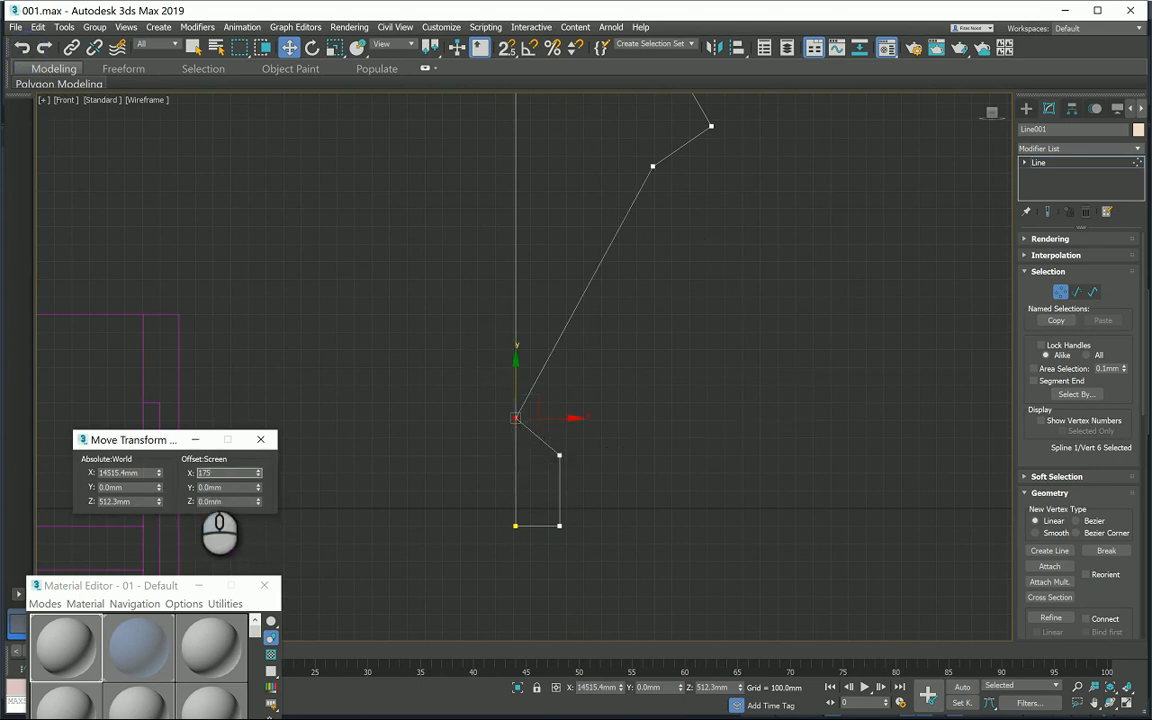
left_click(759, 329)
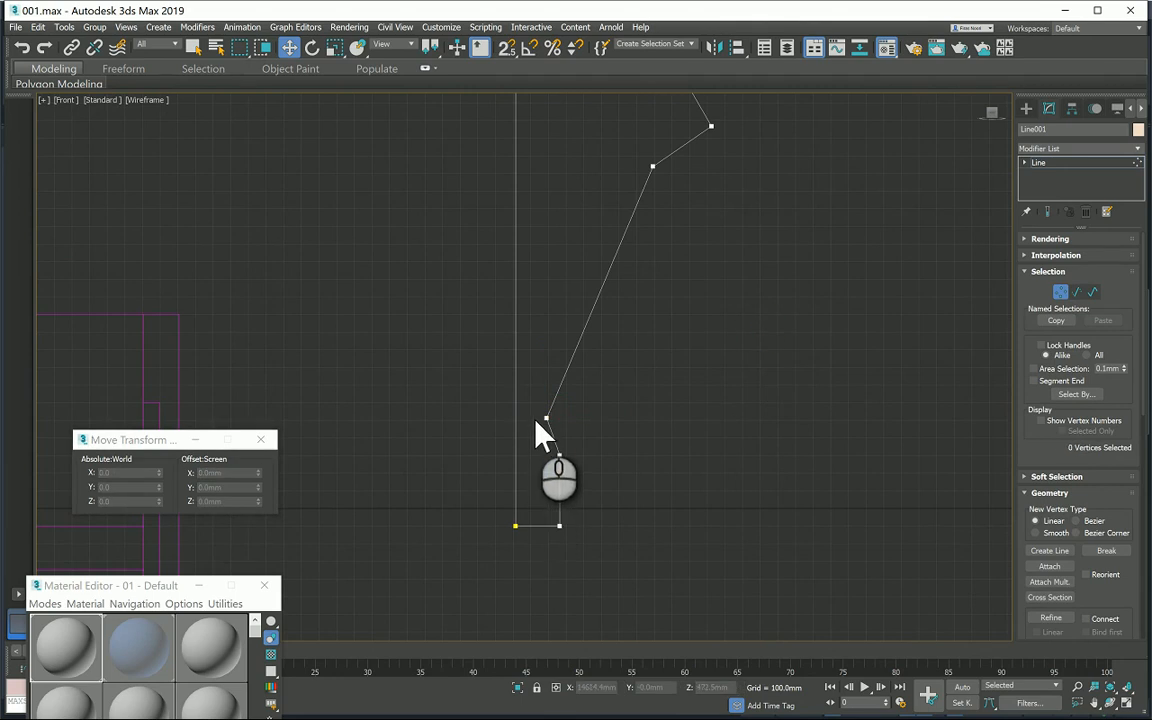
scroll(534, 420, "up", 2)
left_click_drag(537, 399, 564, 426)
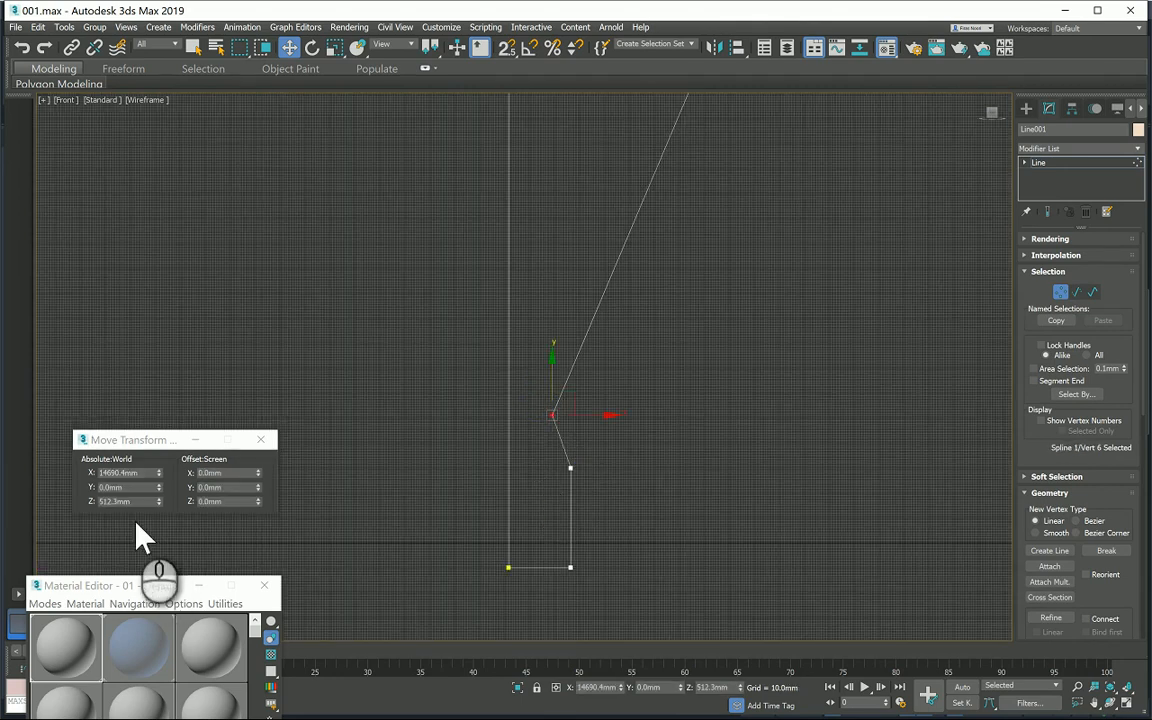
left_click(570, 467)
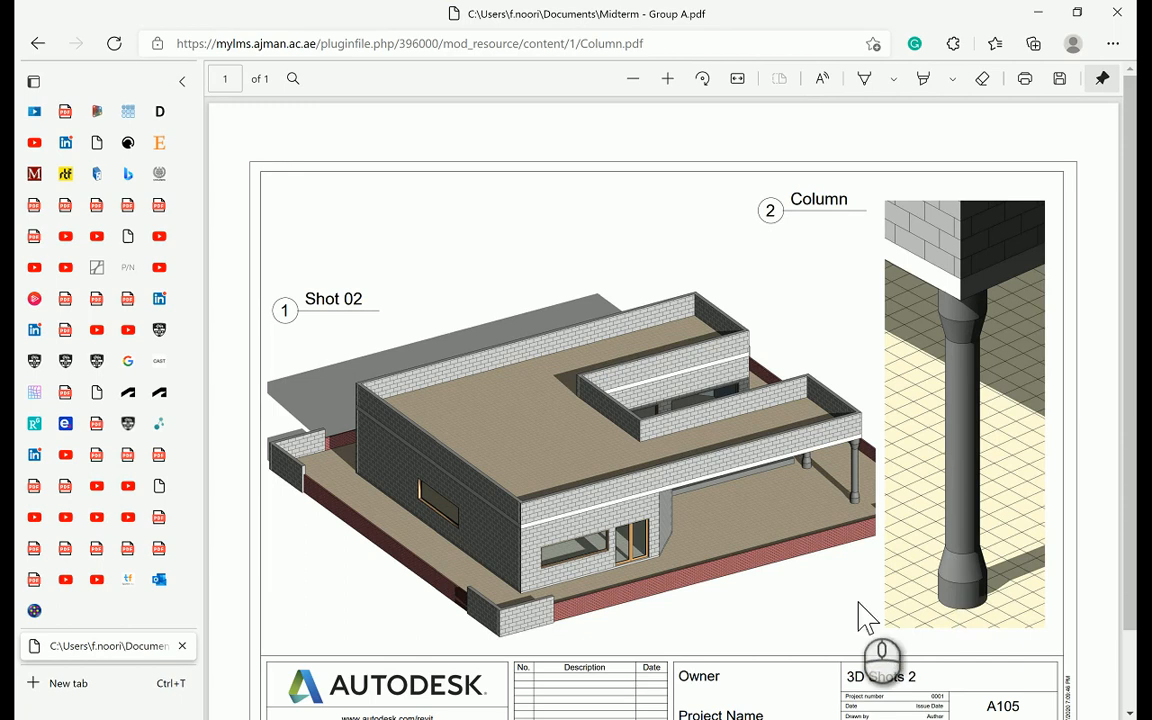
Switch back to 3ds Max and set the absolute world Z of the vertex next above the 300 mm high base vertex to 600 mm
left_click(814, 718)
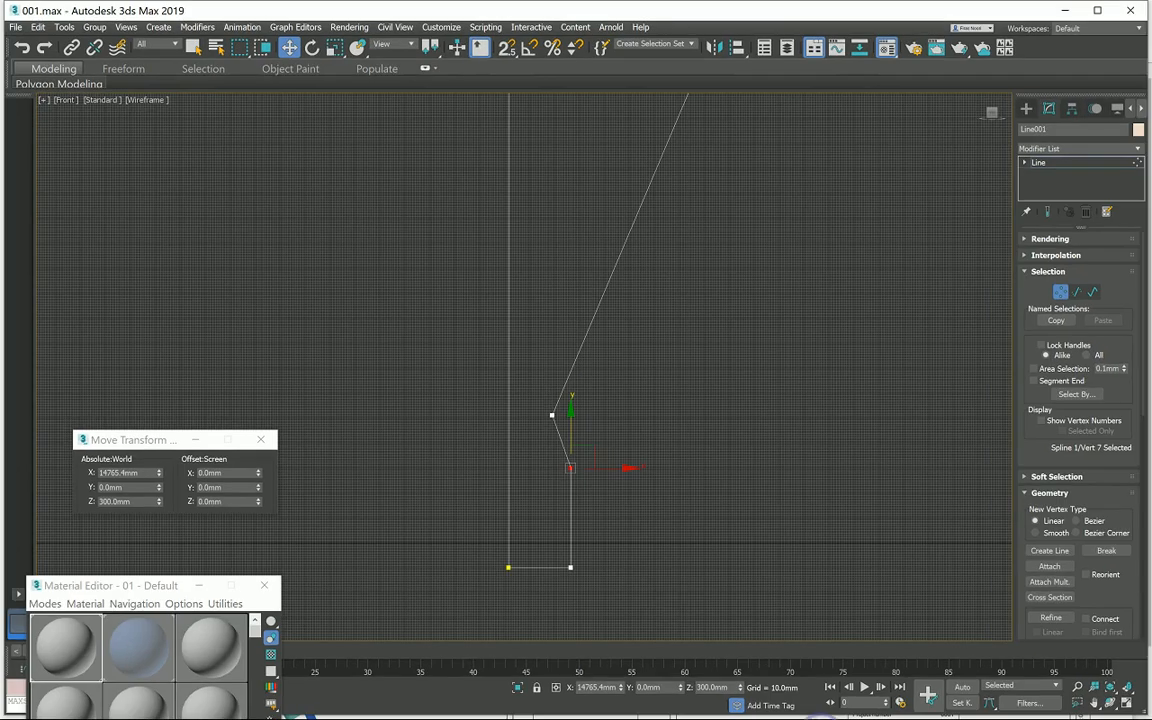
left_click(626, 528)
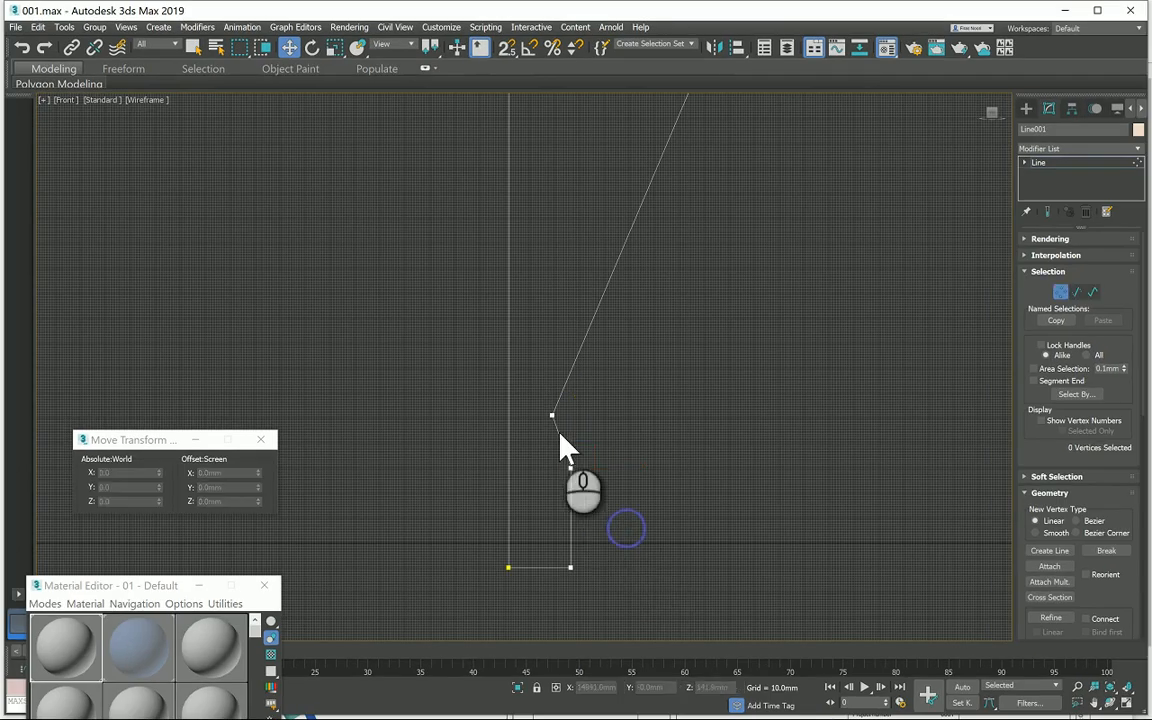
left_click_drag(539, 391, 560, 437)
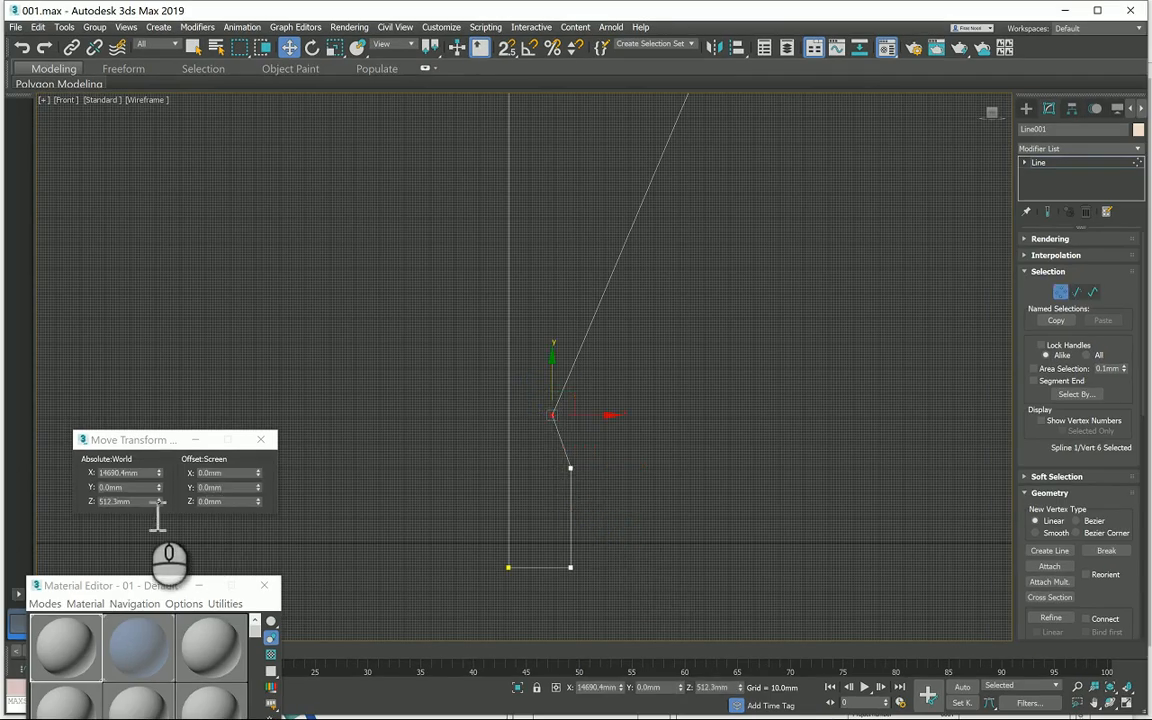
left_click_drag(135, 502, 110, 512)
type("600")
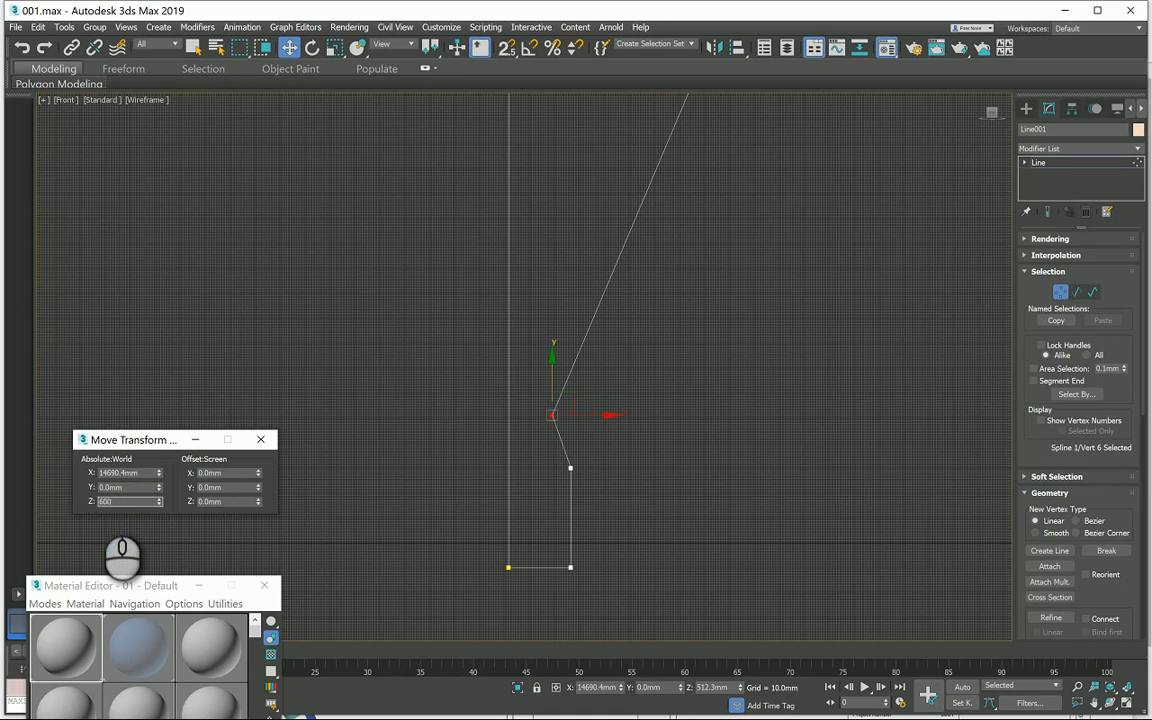
key("Return")
left_click(690, 445)
Copy the top-right vertex's X value, 14765.4 mm, to the next vertex below it on the profile
middle_click_drag(695, 433, 663, 509)
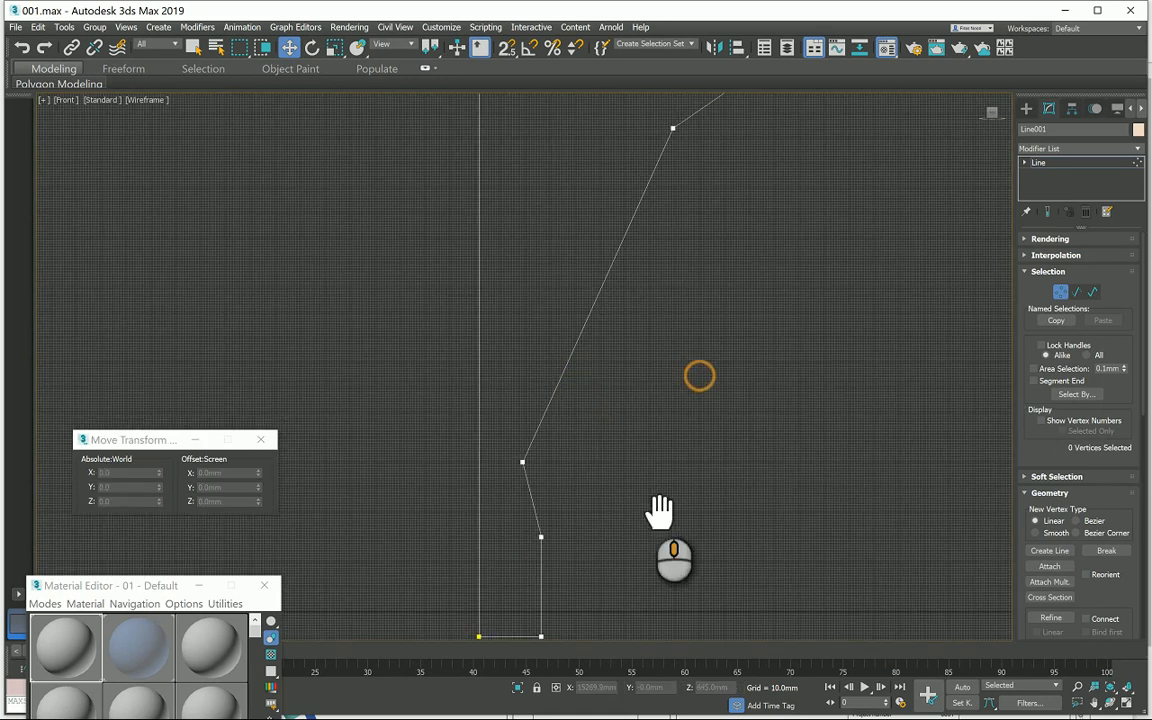
scroll(586, 540, "down", 2)
scroll(540, 313, "down", 1)
middle_click_drag(540, 313, 540, 355)
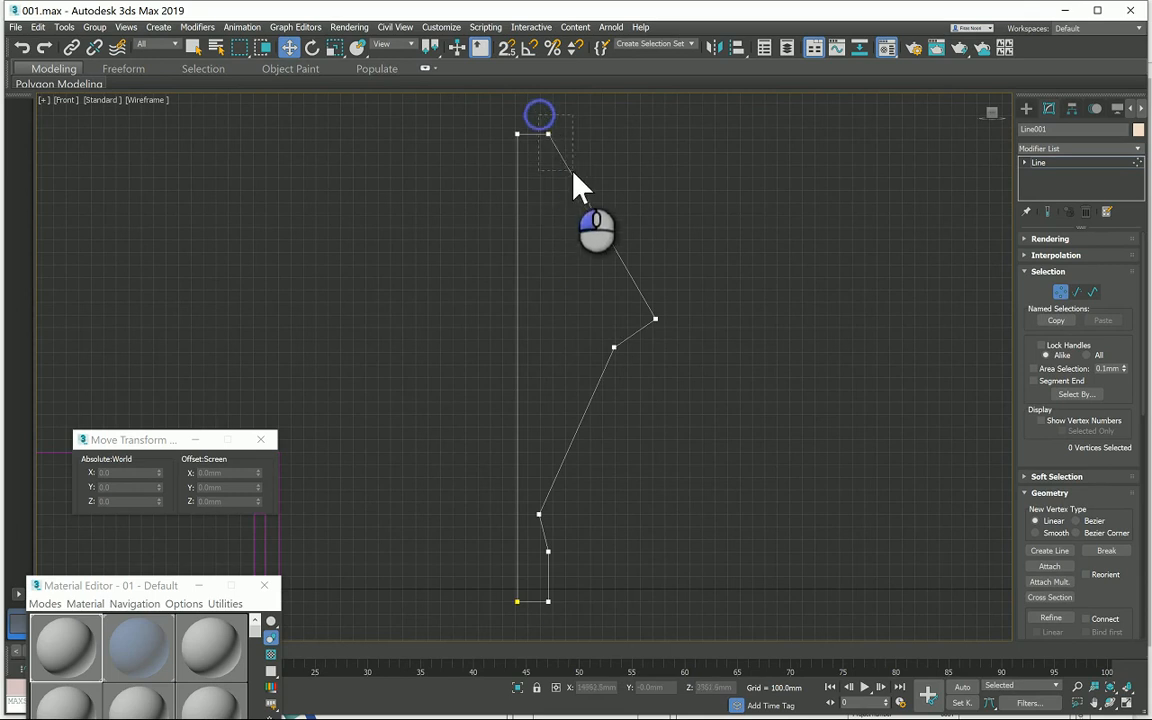
left_click_drag(574, 175, 574, 175)
left_click(130, 474)
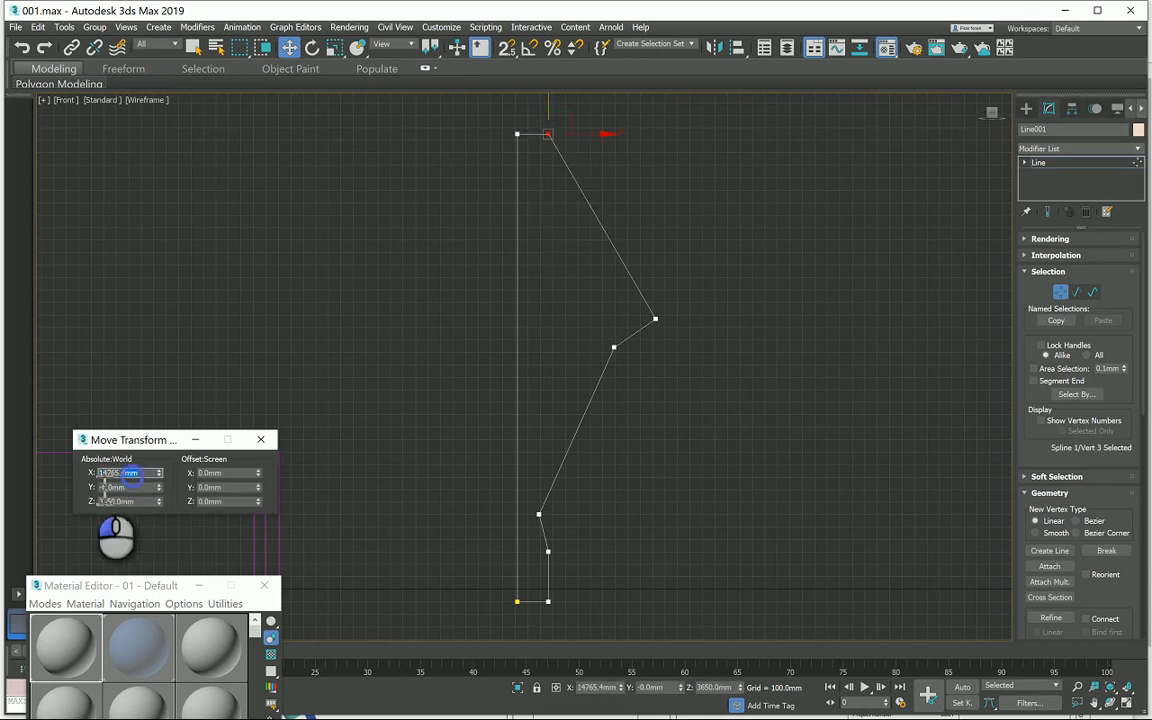
left_click_drag(104, 490, 97, 490)
left_click(736, 306)
left_click_drag(611, 297, 681, 338)
left_click_drag(139, 474, 98, 479)
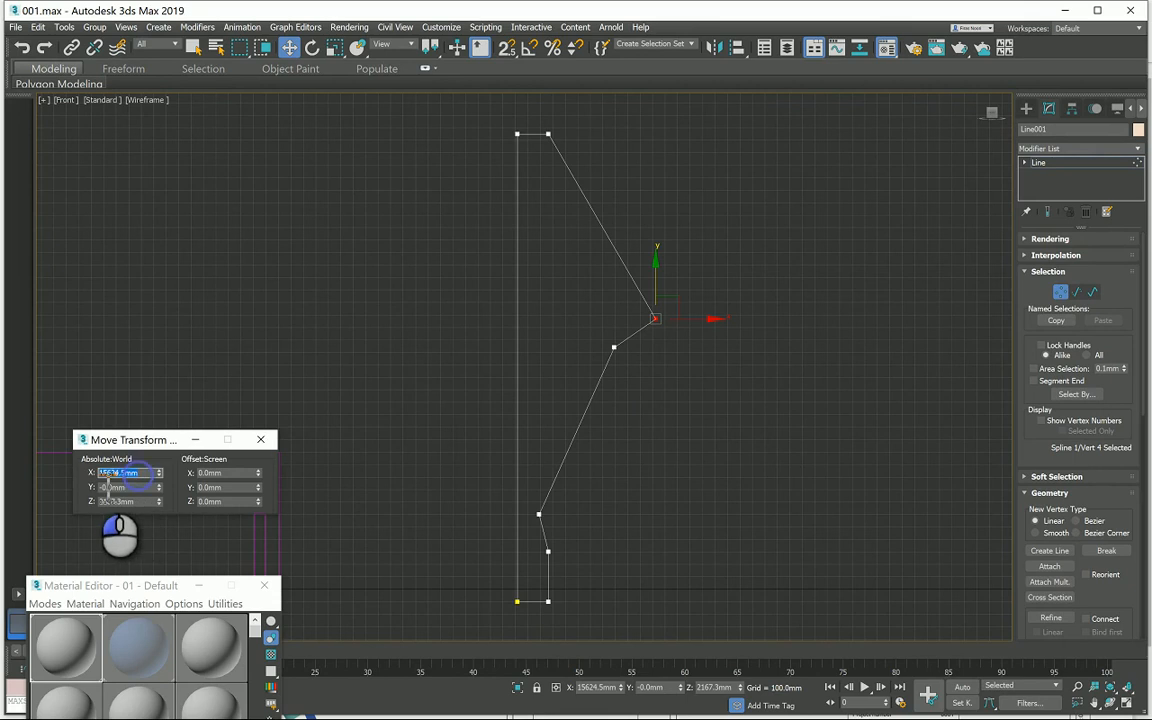
key("Return")
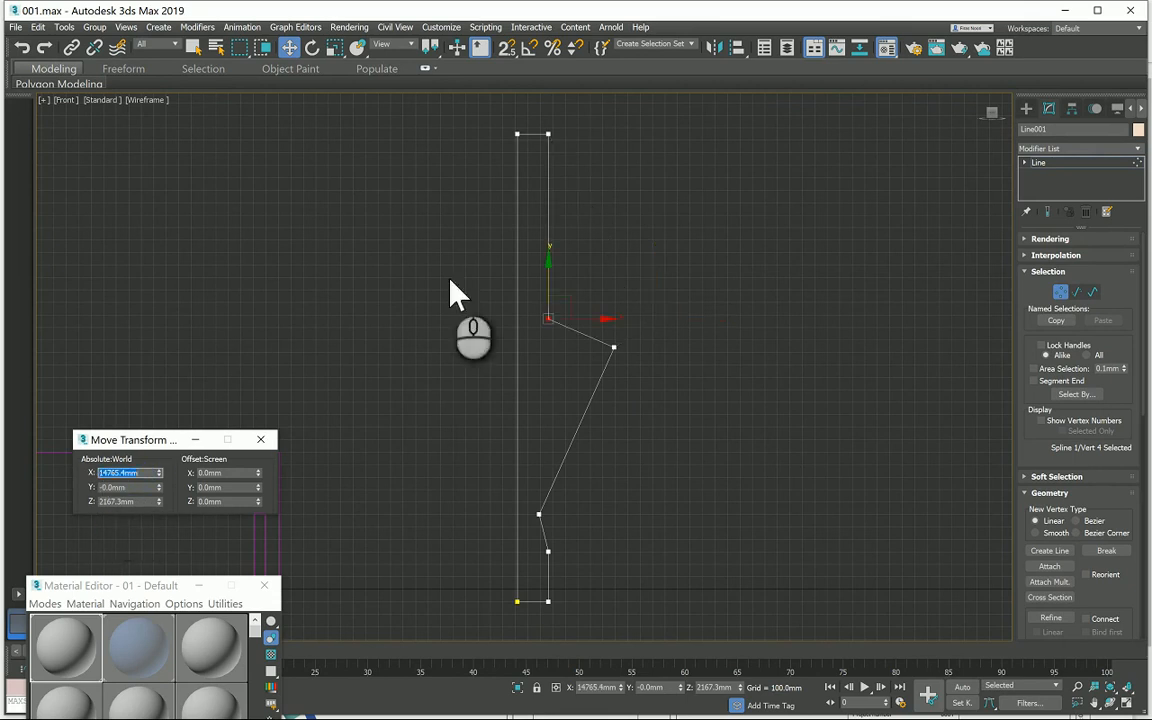
Set the absolute world Z of the vertex directly below the profile's top-right corner to 3250 mm
left_click(588, 184)
left_click_drag(537, 114, 562, 155)
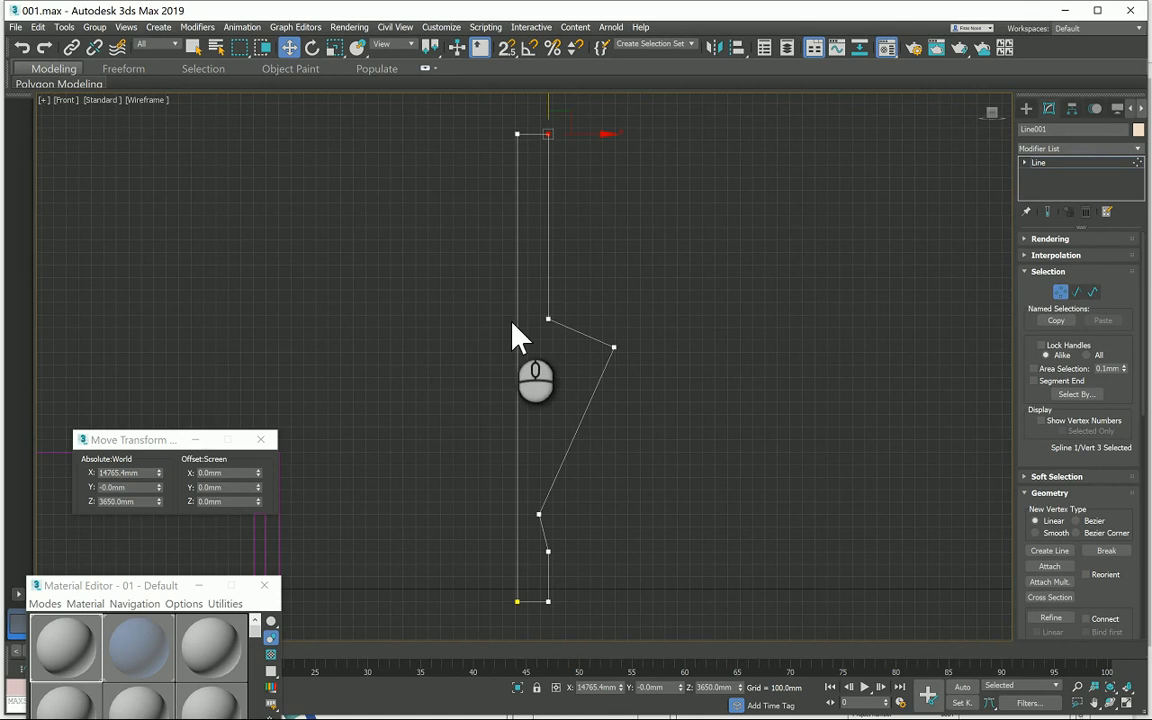
left_click_drag(532, 301, 553, 322)
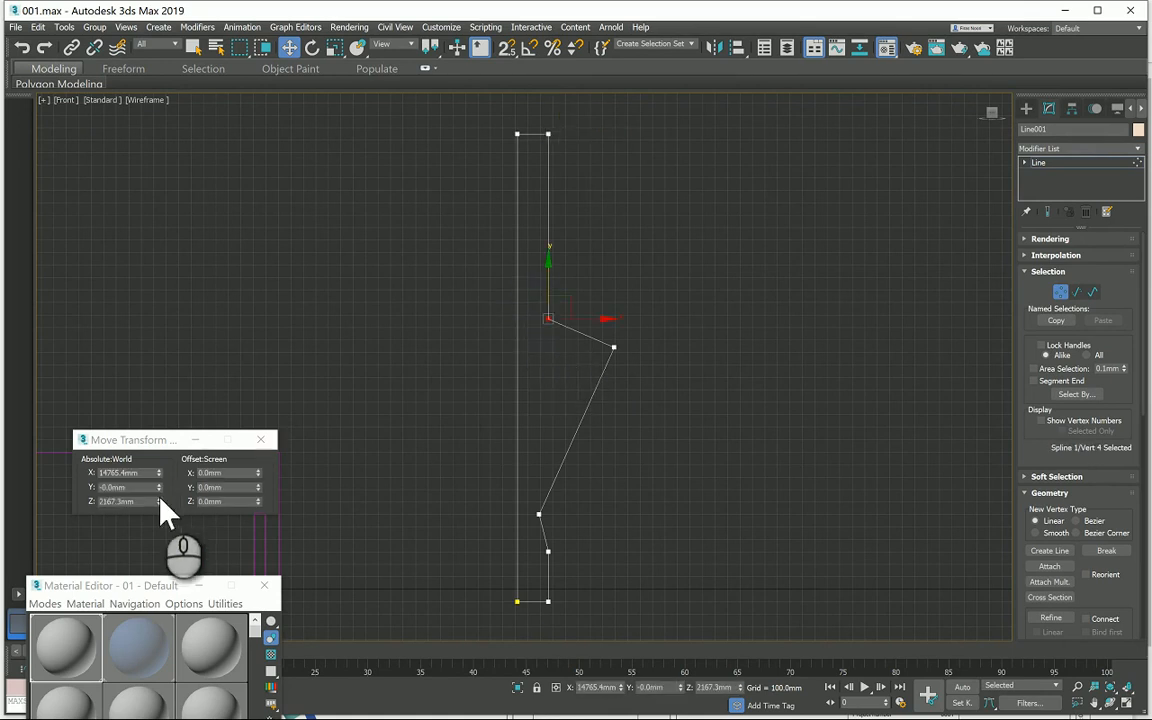
left_click_drag(150, 500, 91, 502)
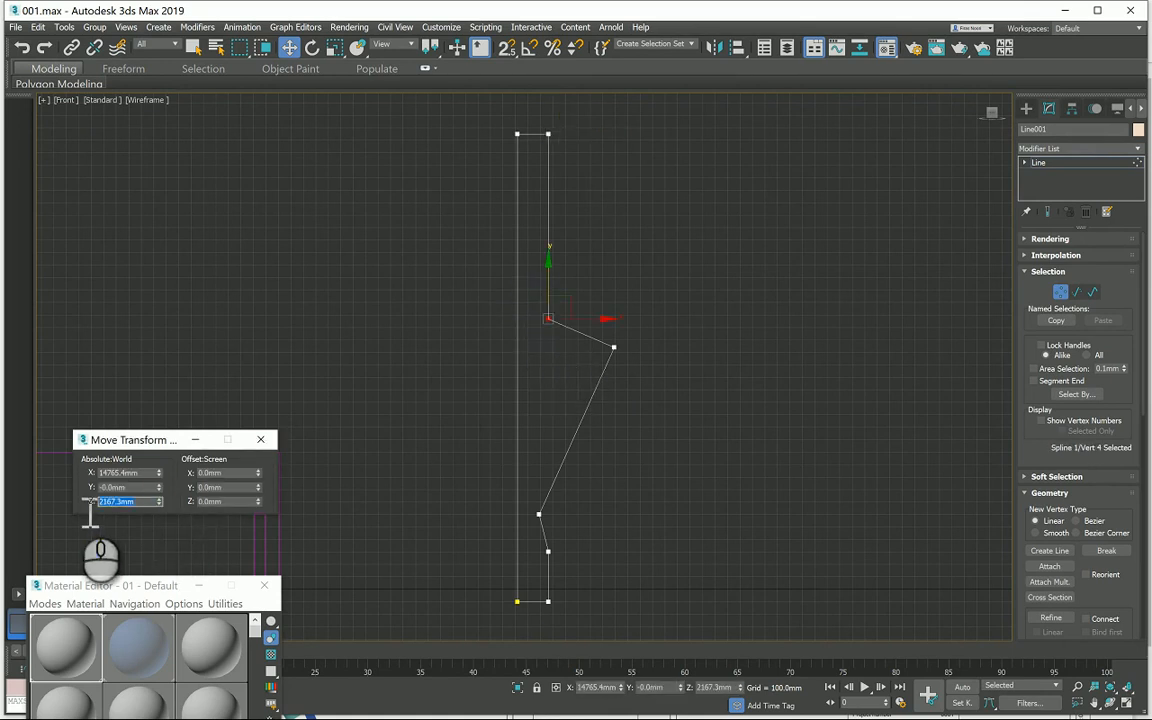
key("Return")
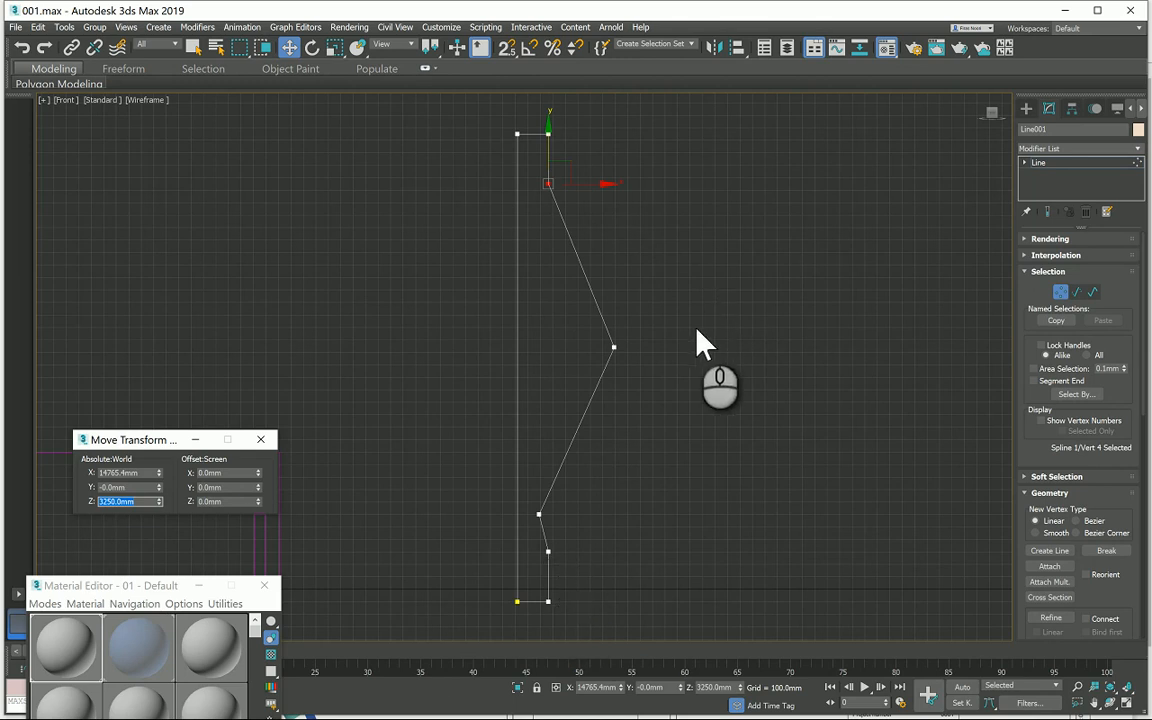
Set the absolute world Z of the vertex protruding farthest from the profile's right side to 3050 mm
left_click(539, 515)
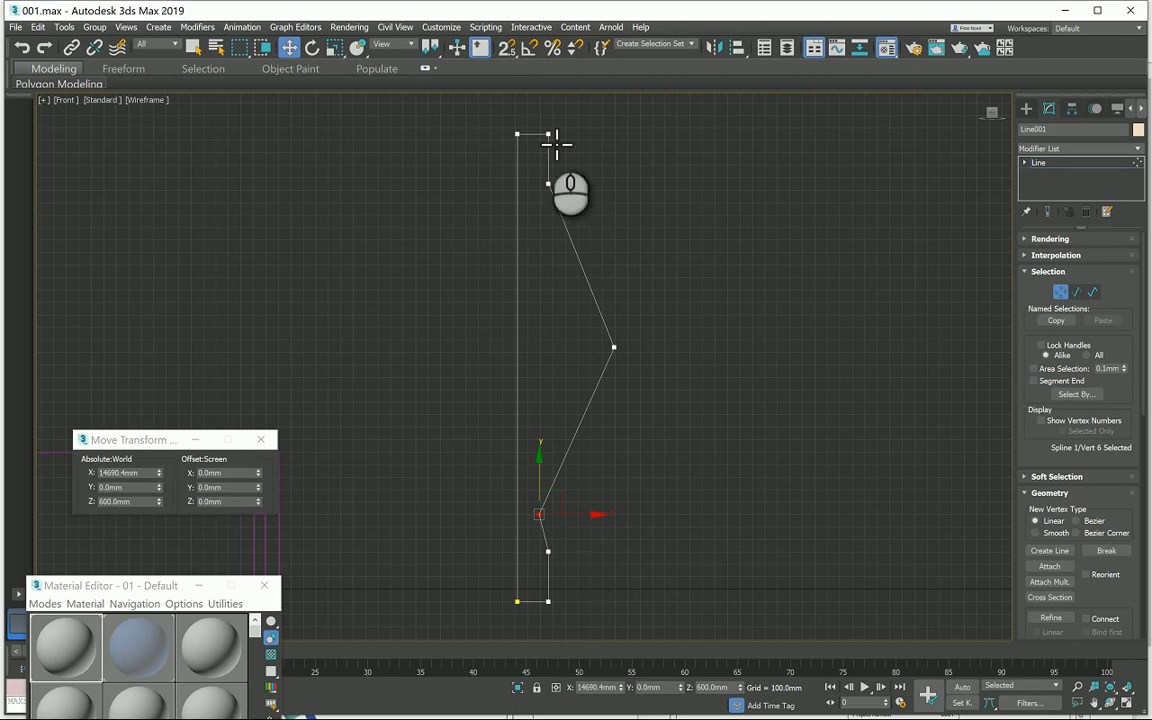
left_click(613, 347)
double_click(128, 501)
type("305")
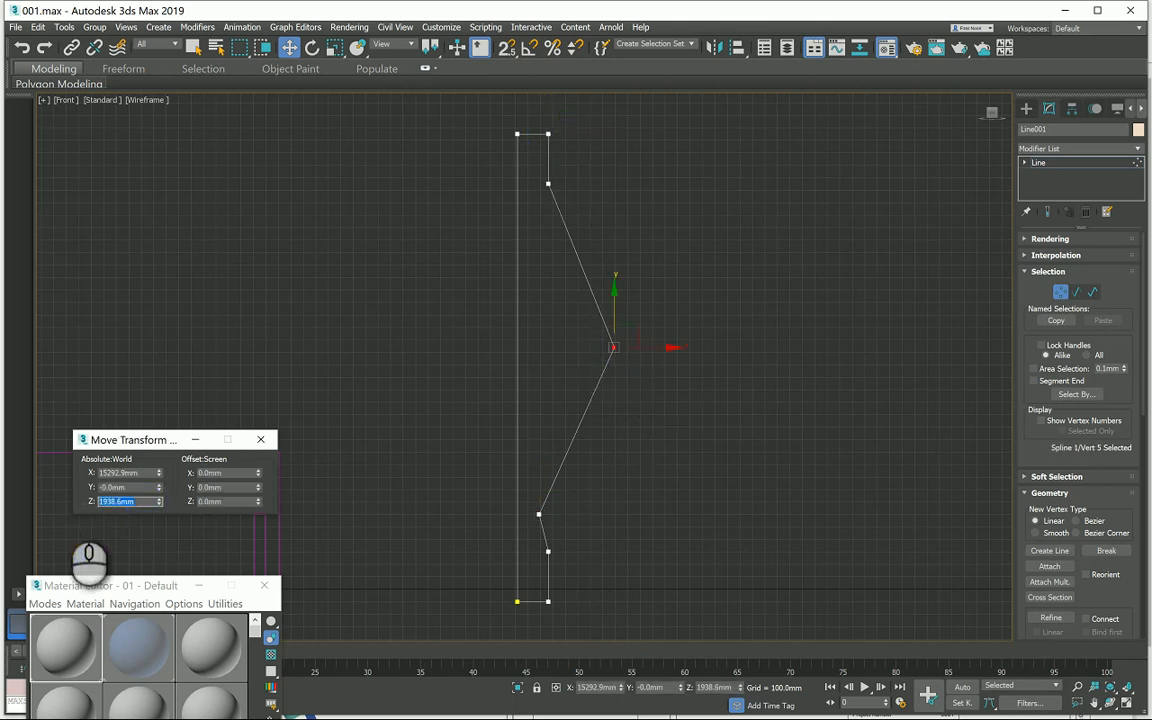
type("05")
key("Return")
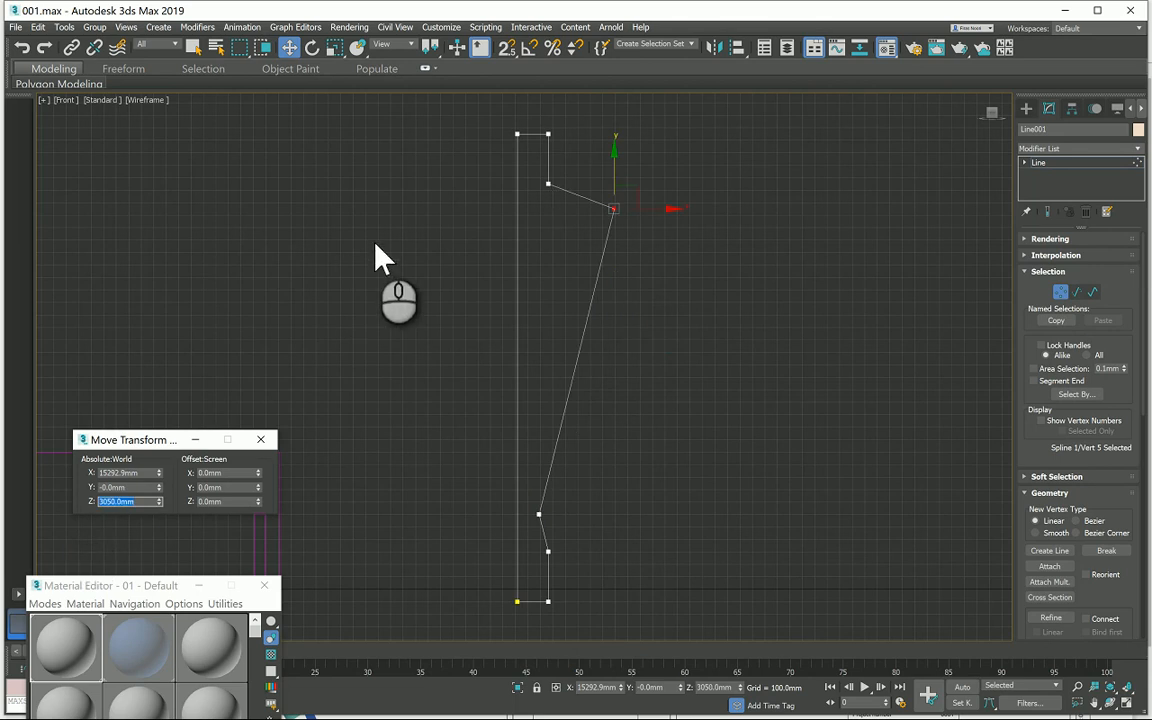
Make the shaft edge vertical by copying the 600 mm high vertex's X value, 14690.4 mm, to the 3050 mm high vertex
left_click(538, 514)
double_click(140, 473)
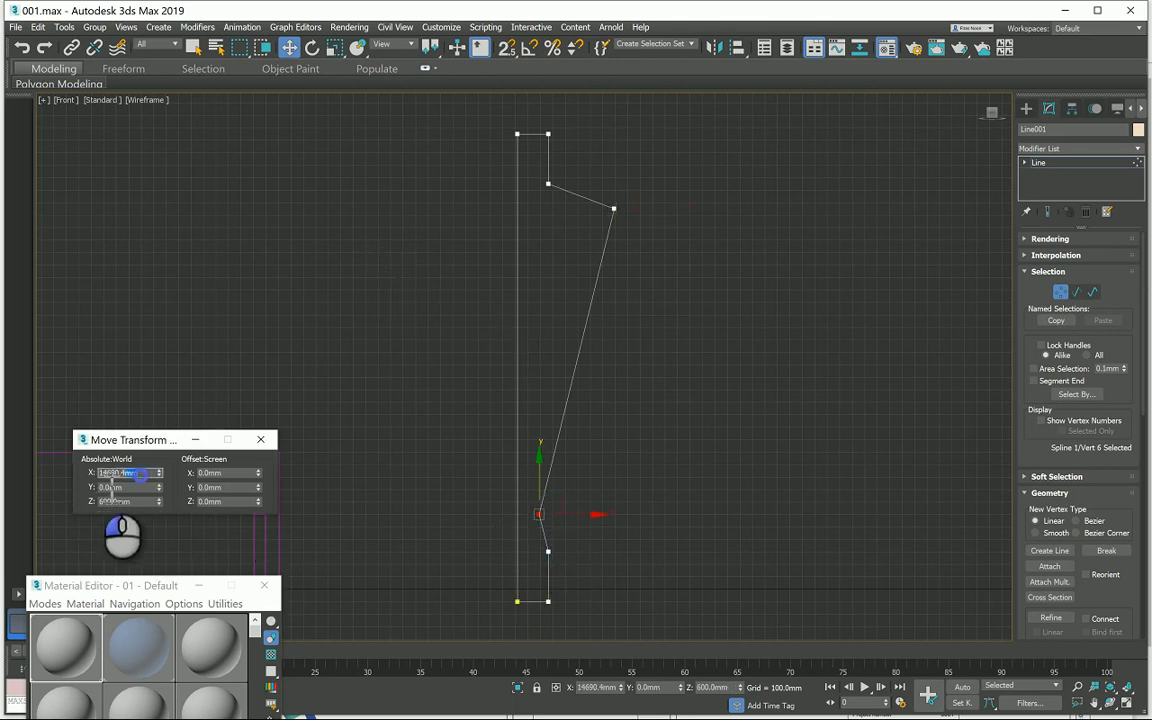
left_click(640, 170)
left_click_drag(596, 188, 632, 252)
double_click(140, 473)
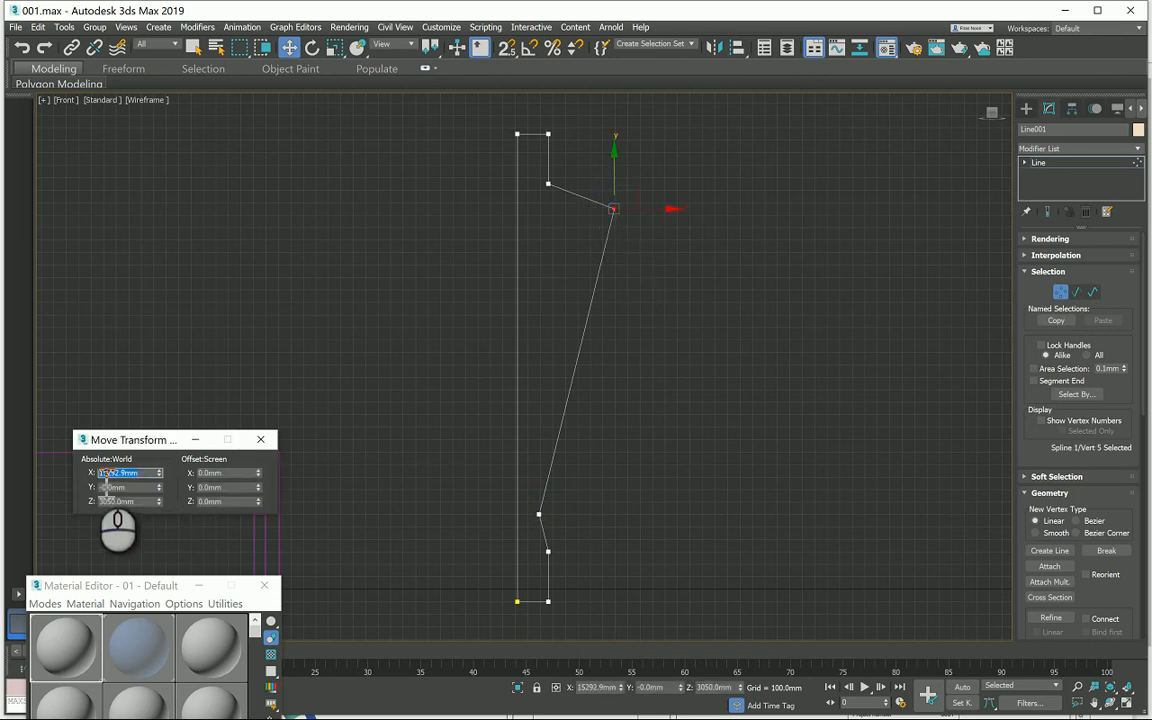
key("Return")
left_click(420, 280)
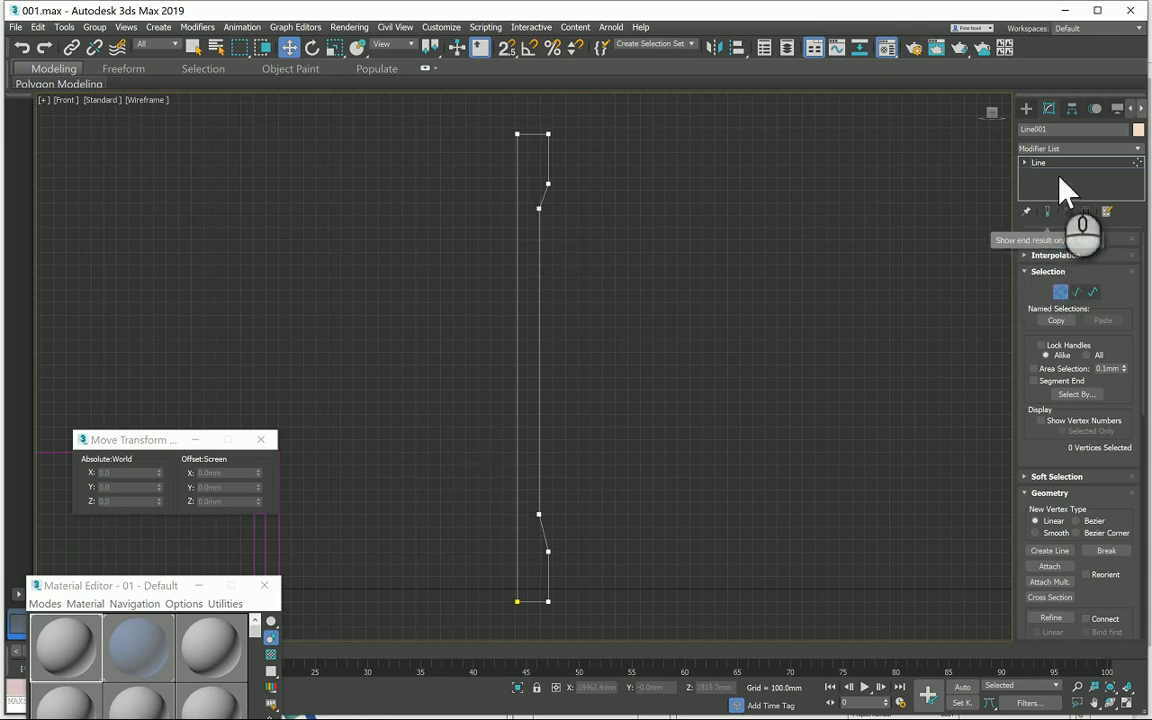
Leave vertex editing and apply a Lathe modifier to the column profile, aligning its axis to Min
left_click(1061, 291)
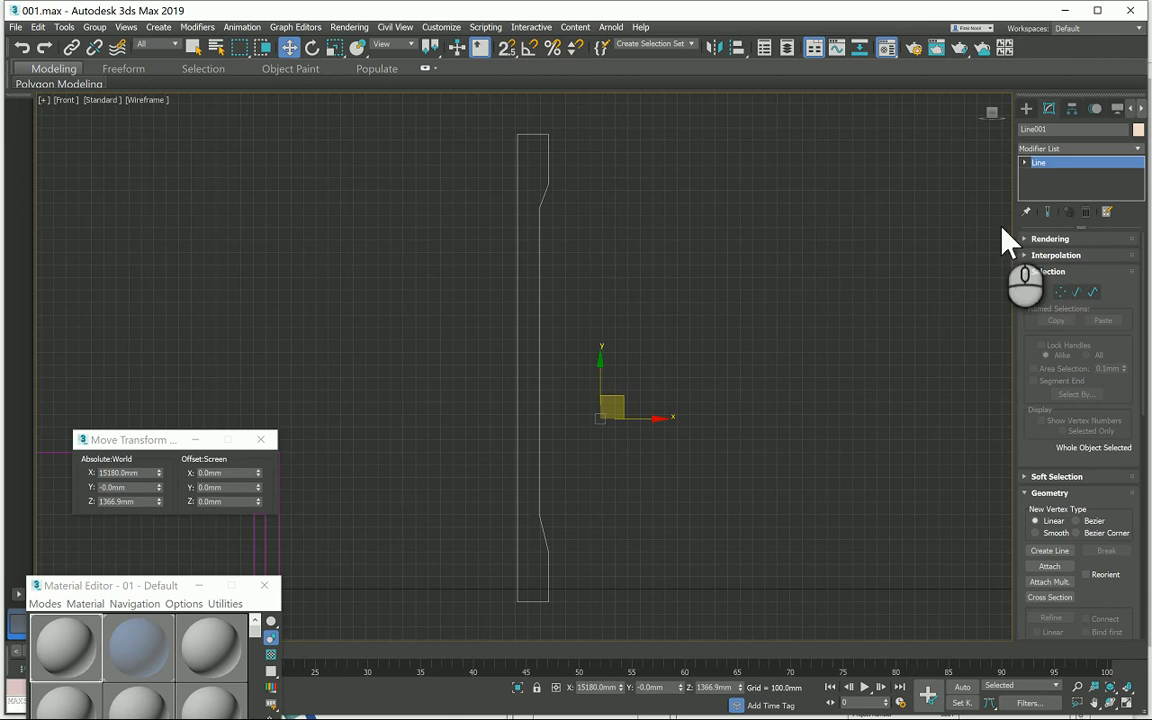
left_click(1080, 150)
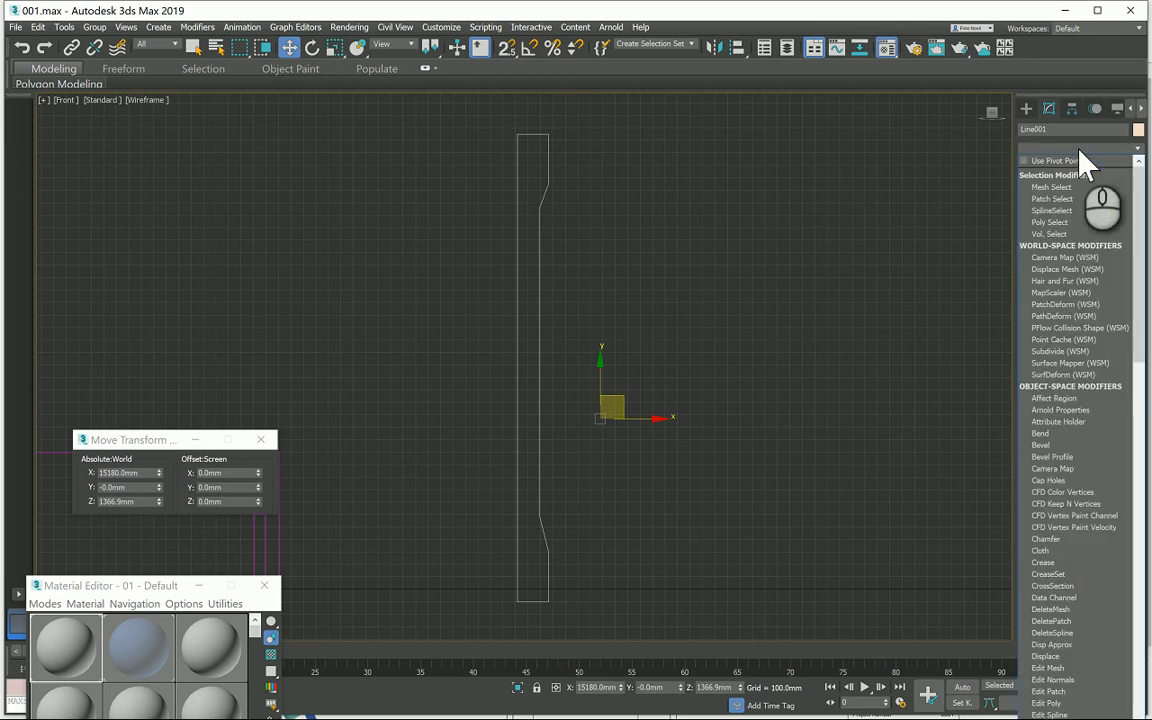
type("l")
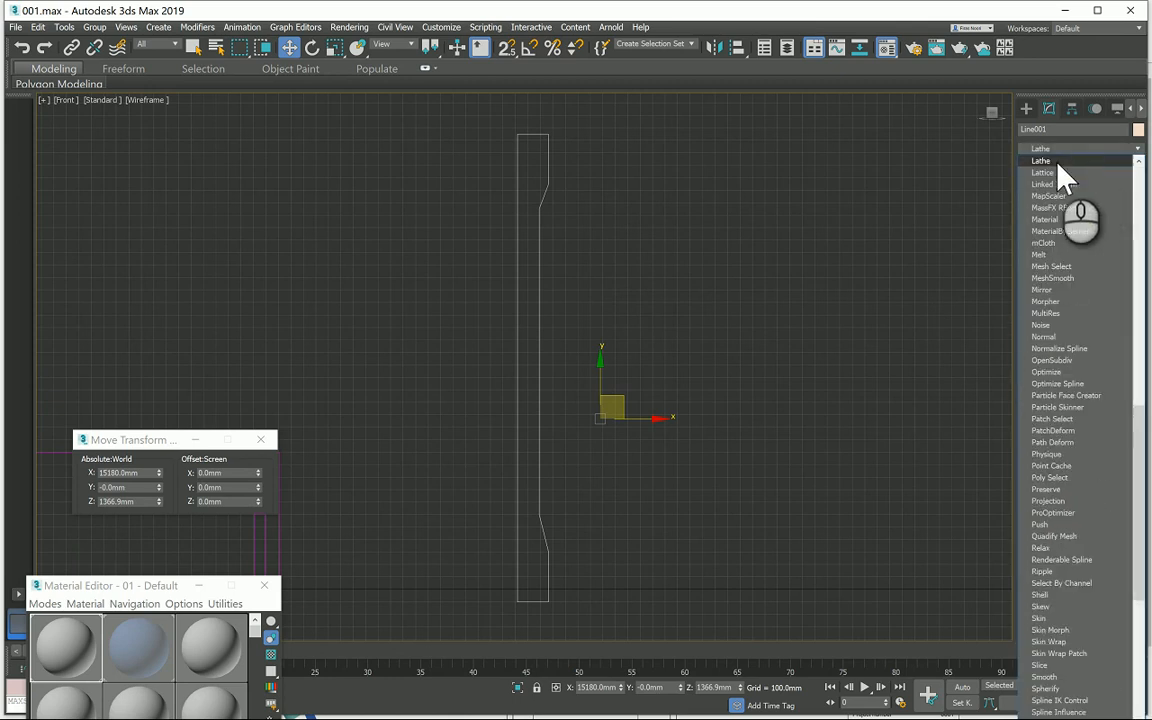
left_click(1058, 163)
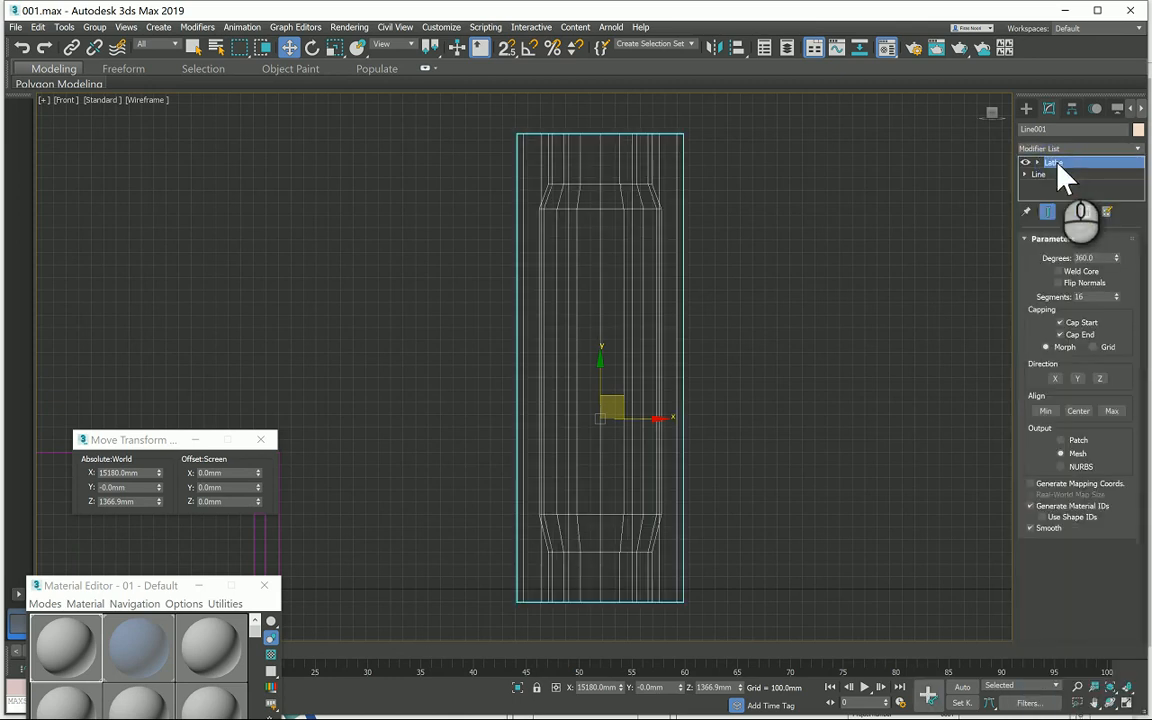
left_click(1046, 411)
left_click(660, 300)
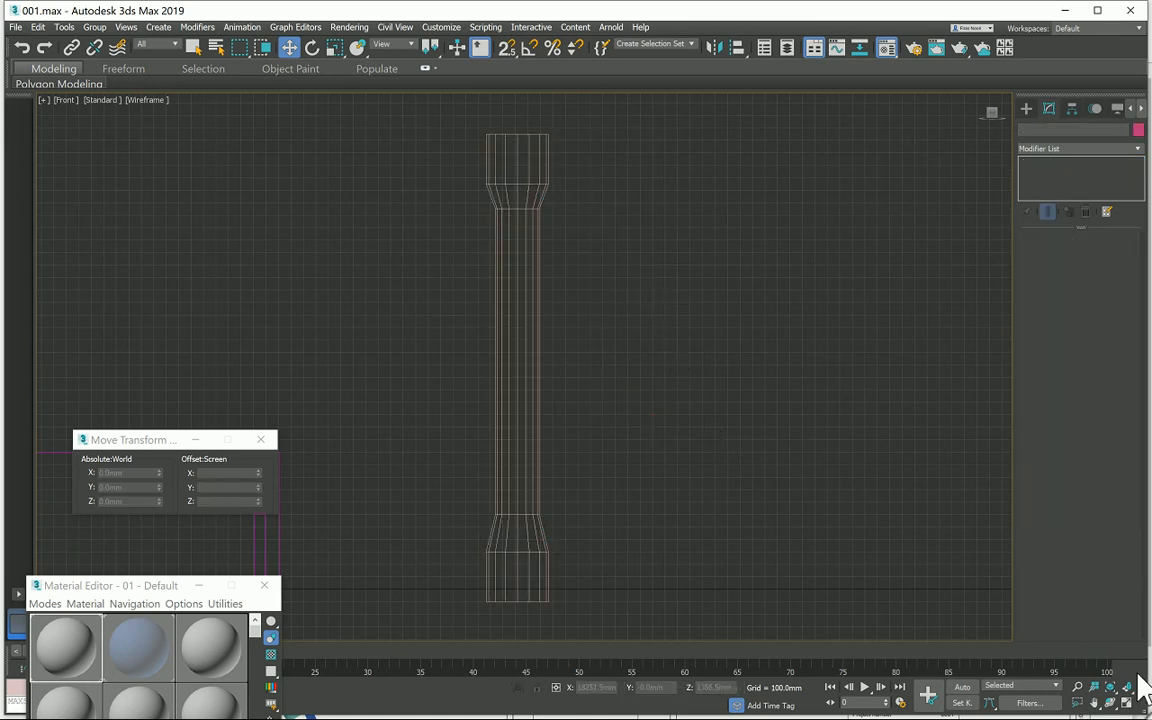
Restore the four-viewport layout and select the existing plain extruded column under the canopy corner to inspect it
left_click(1128, 703)
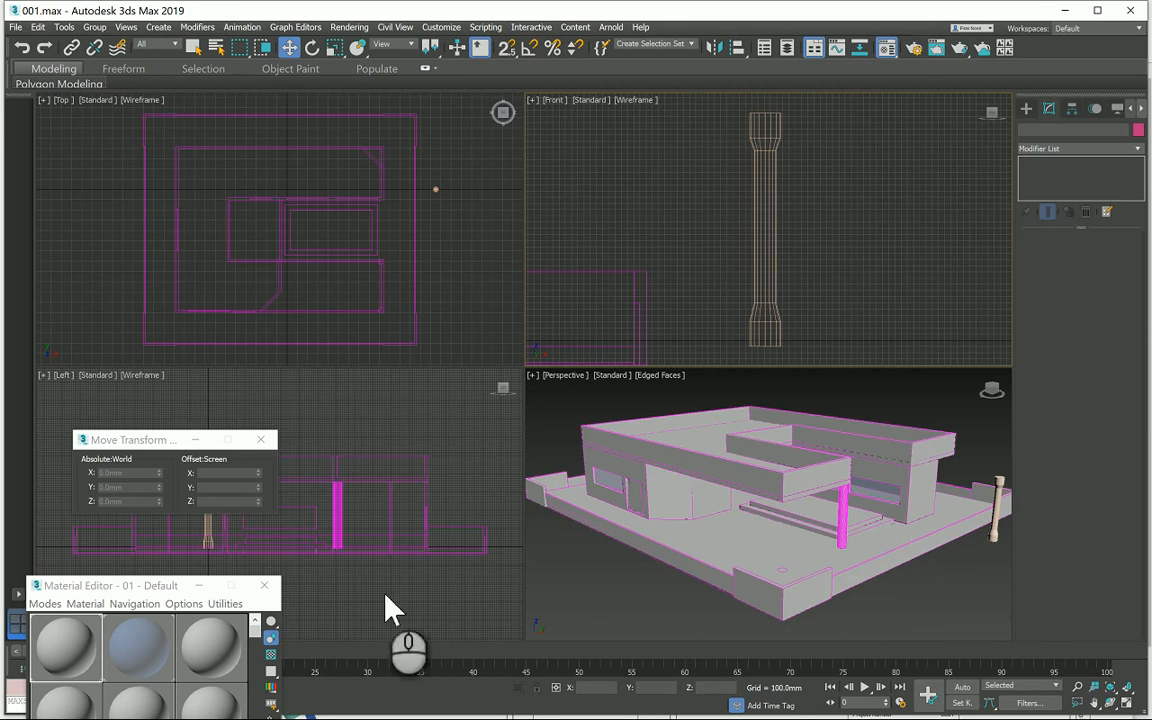
left_click_drag(41, 661, 993, 531)
left_click(974, 586)
left_click(848, 540)
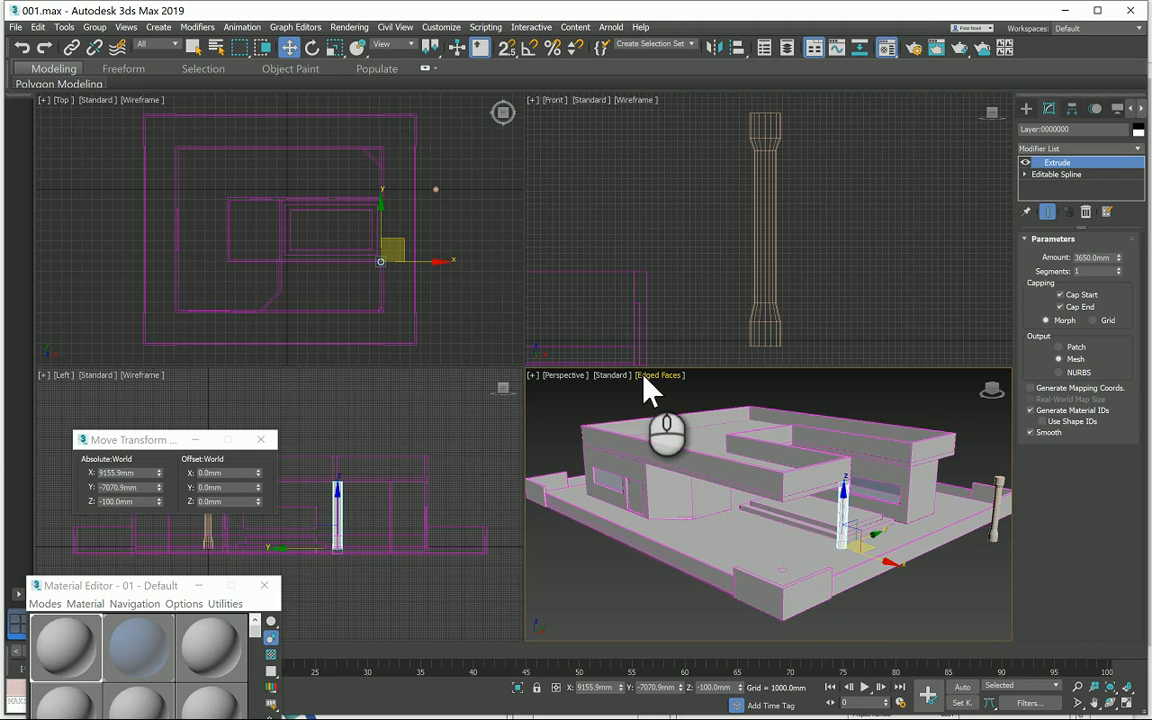
left_click(475, 183)
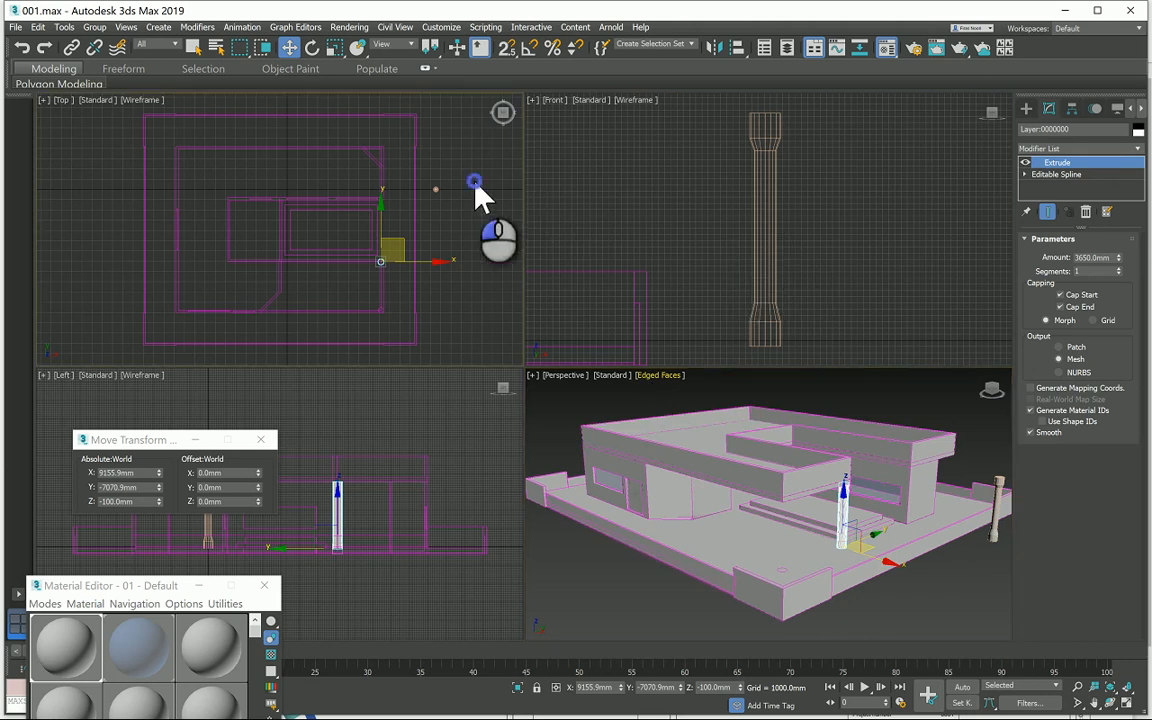
Group the lathed column on its own, keeping the default group name
left_click(438, 191)
scroll(430, 195, "up", 3)
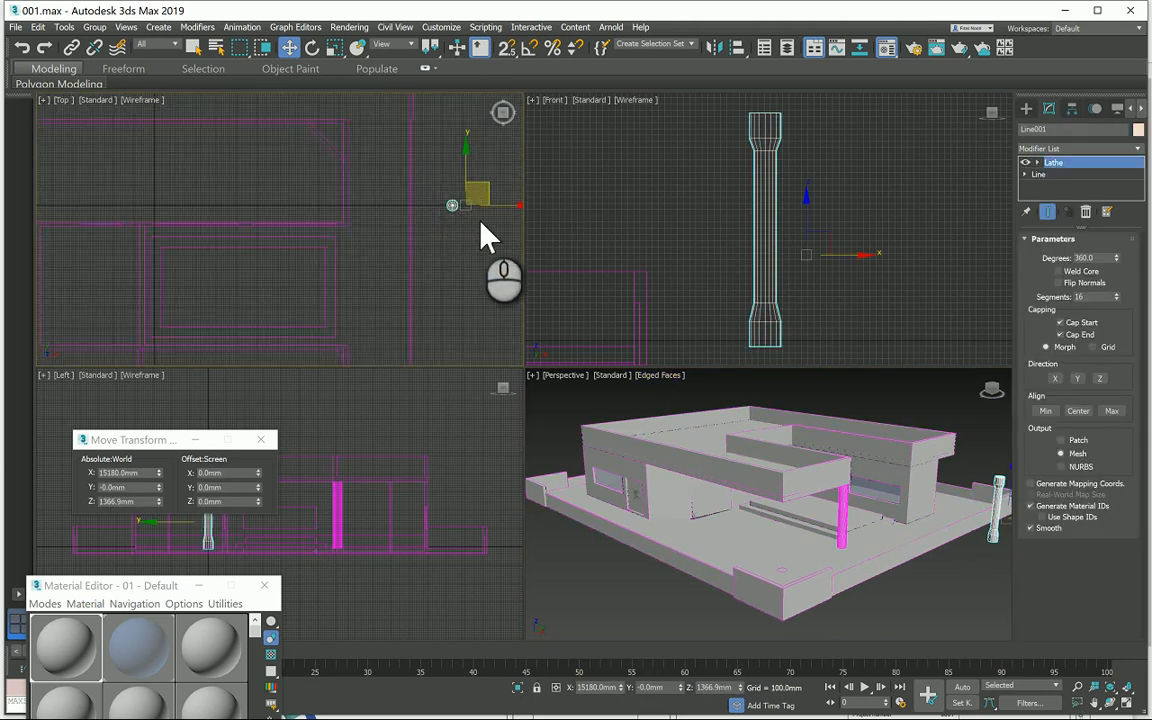
scroll(482, 228, "up", 2)
scroll(450, 195, "up", 1)
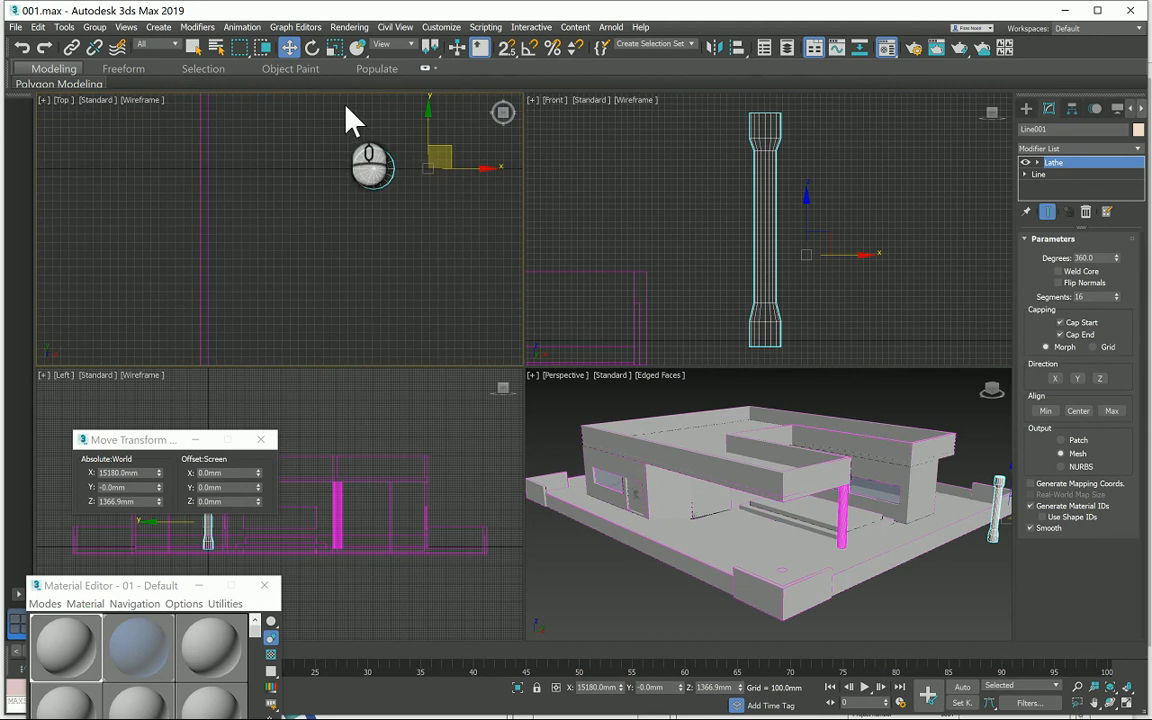
middle_click_drag(350, 120, 275, 180)
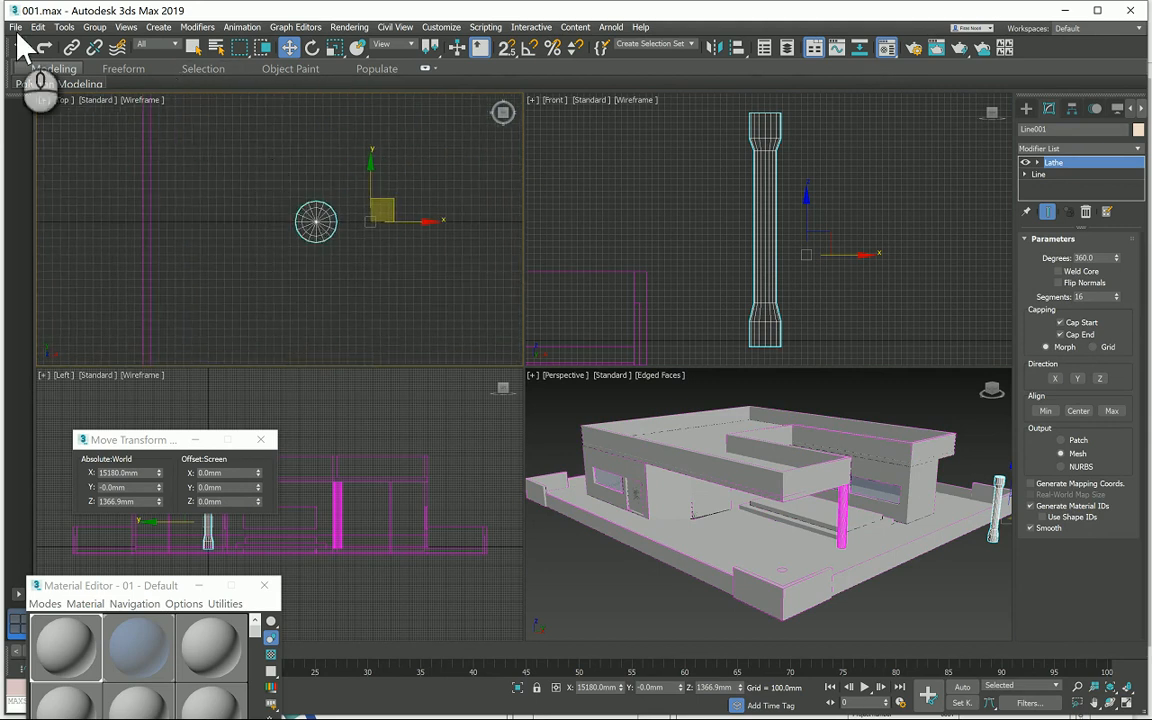
left_click(94, 27)
left_click(88, 42)
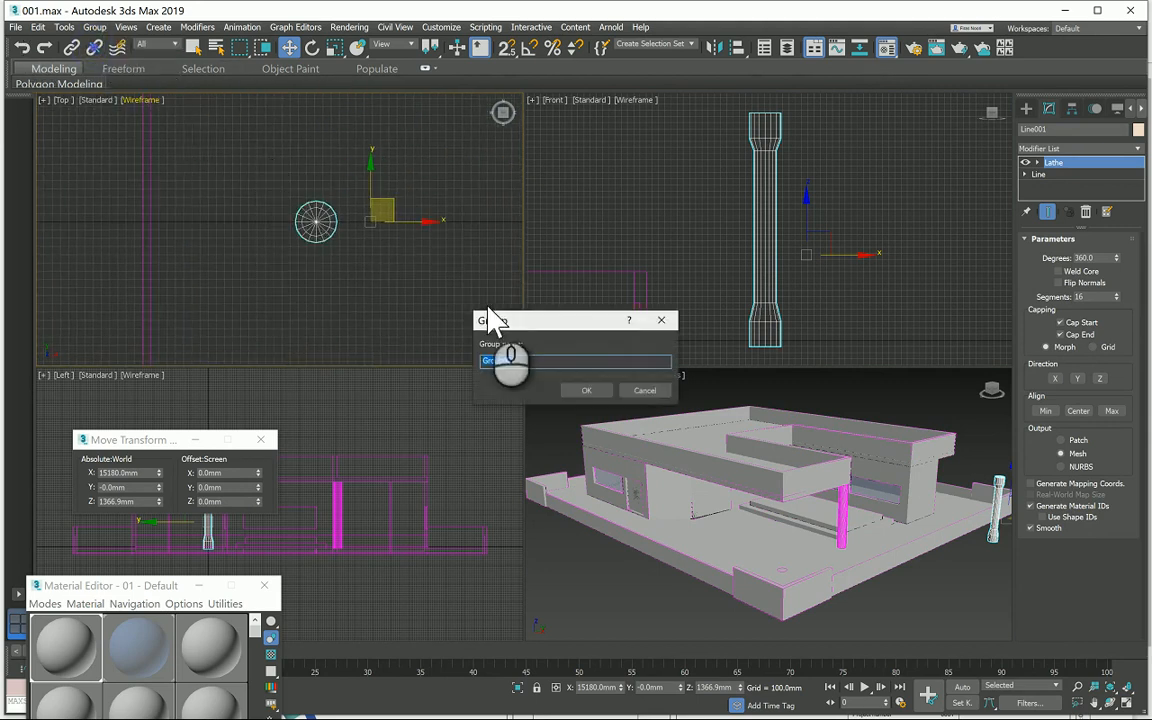
left_click(586, 390)
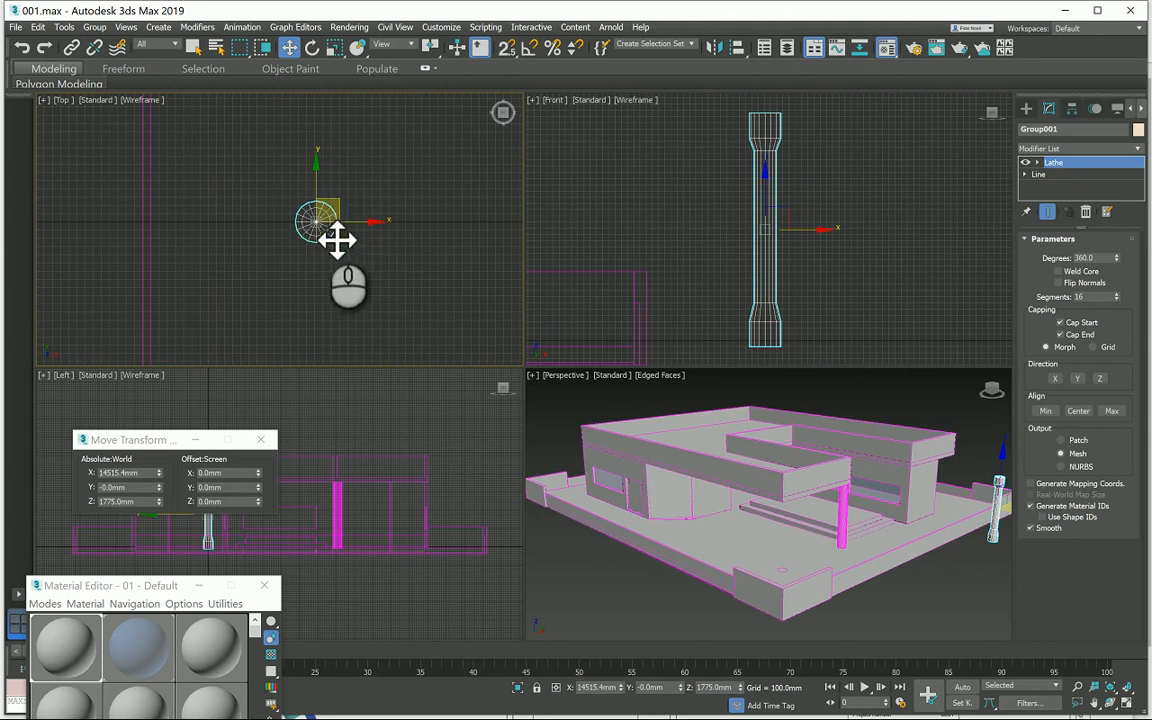
Move the column group in the Top view next to the canopy corner's existing round column, to about X 10284 mm, Y -6682 mm
scroll(430, 227, "down", 2)
scroll(345, 260, "down", 1)
middle_click_drag(345, 260, 383, 217)
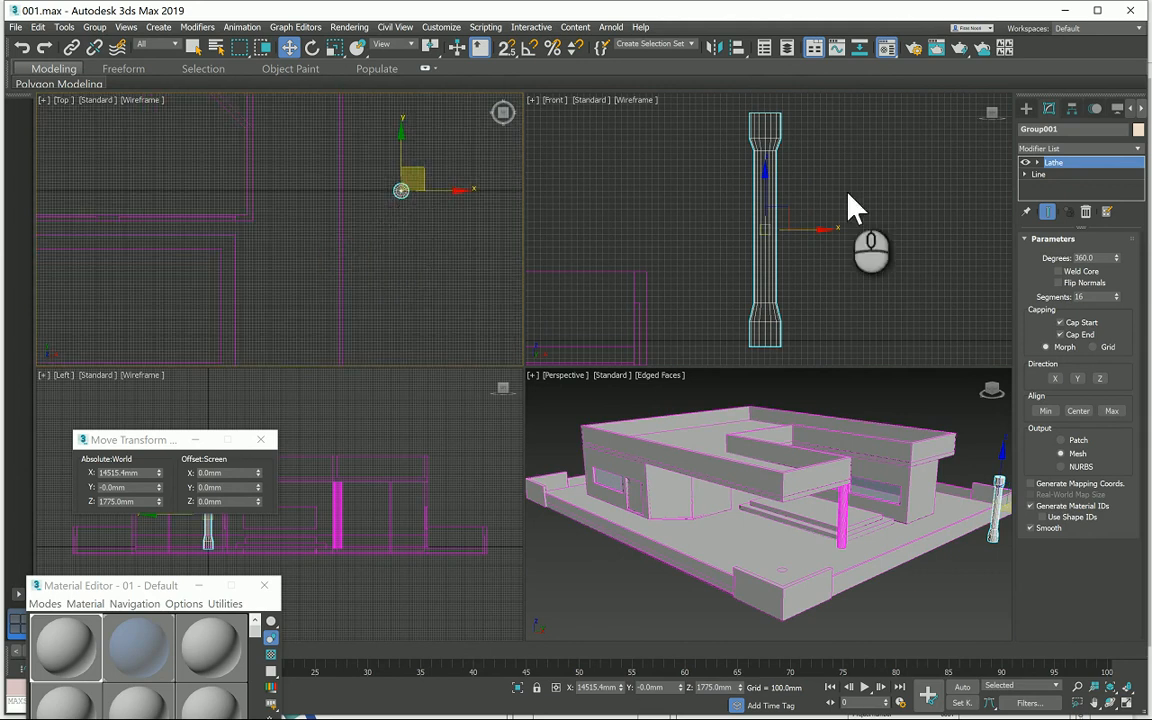
scroll(420, 235, "down", 2)
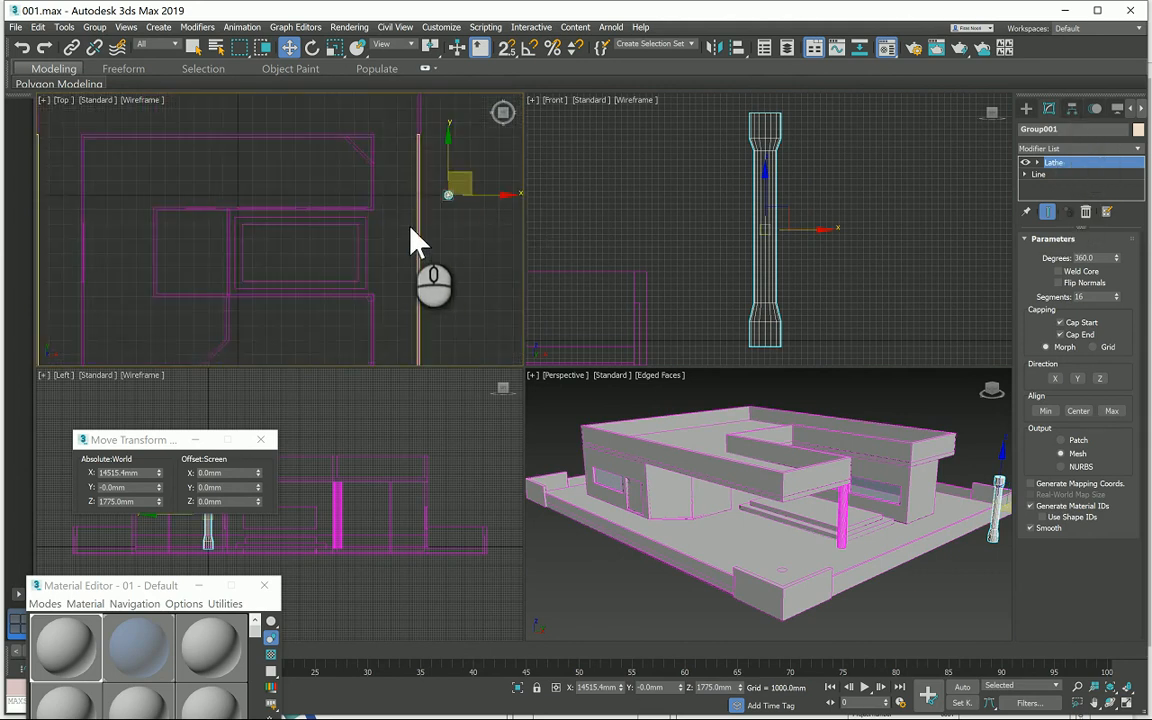
scroll(418, 240, "up", 2)
scroll(455, 145, "up", 2)
left_click_drag(468, 141, 342, 342)
middle_click_drag(281, 342, 308, 249)
scroll(308, 249, "up", 3)
scroll(314, 299, "up", 1)
left_click(405, 294)
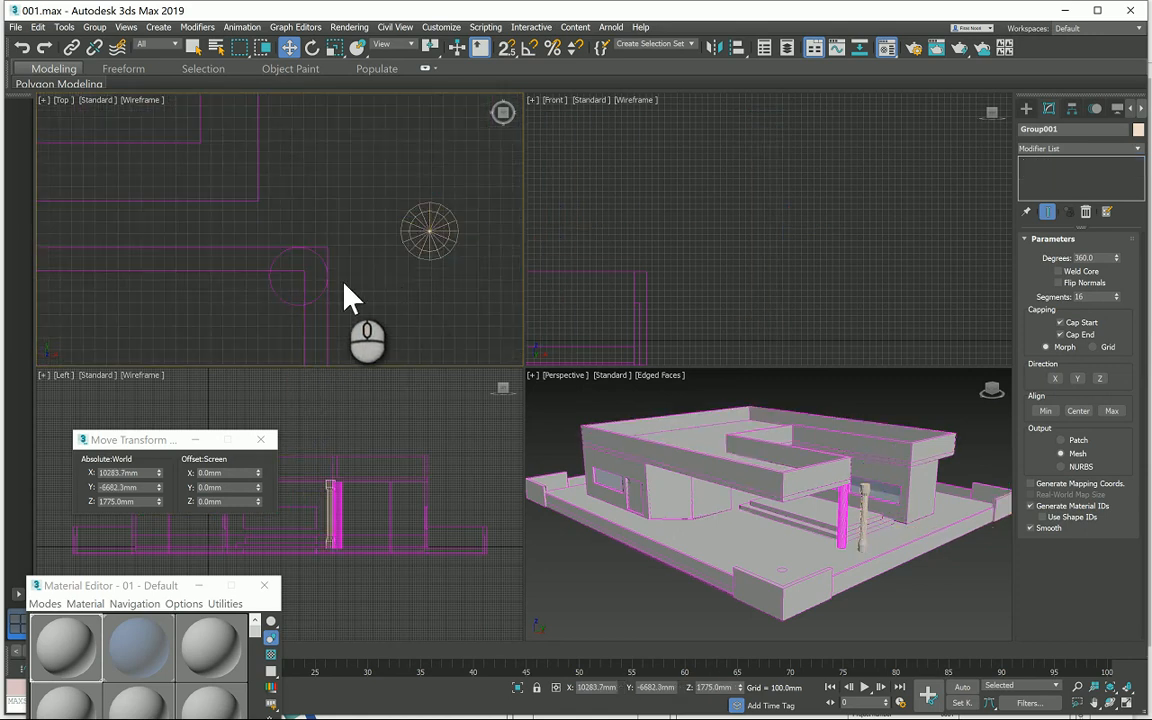
Set the lathed column group's absolute X position to 9155.9 mm, matching the plain round column at the canopy corner
left_click(326, 262)
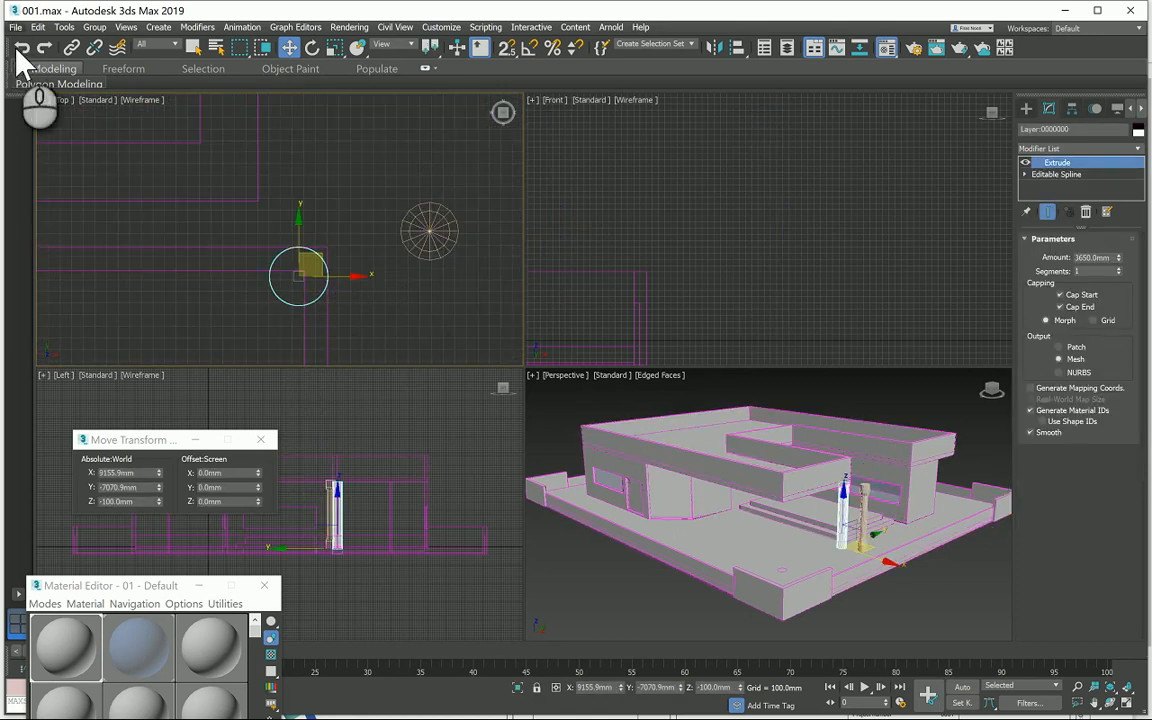
left_click_drag(145, 439, 163, 105)
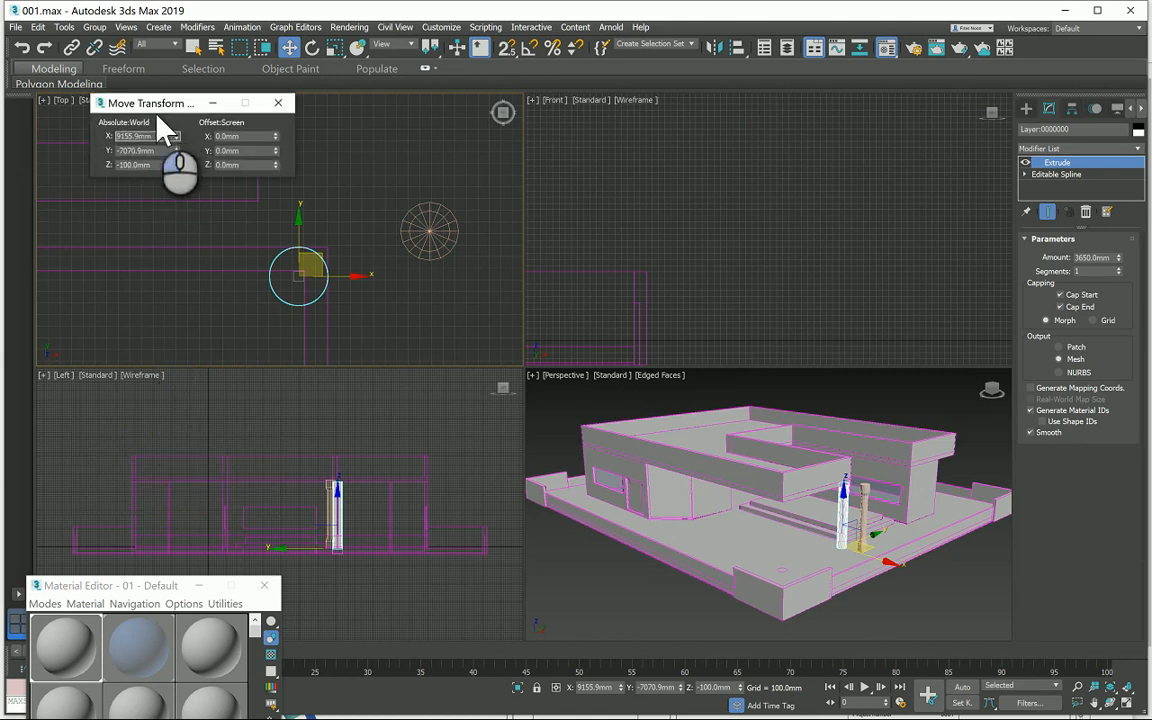
left_click(432, 230)
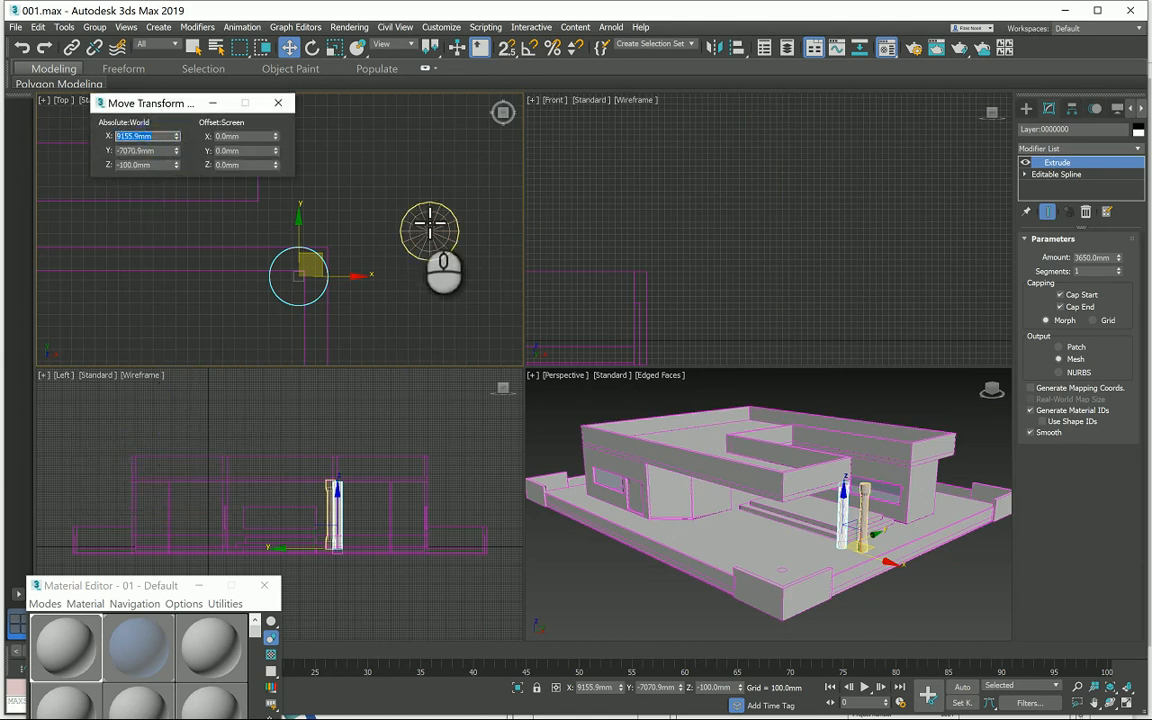
left_click(155, 137)
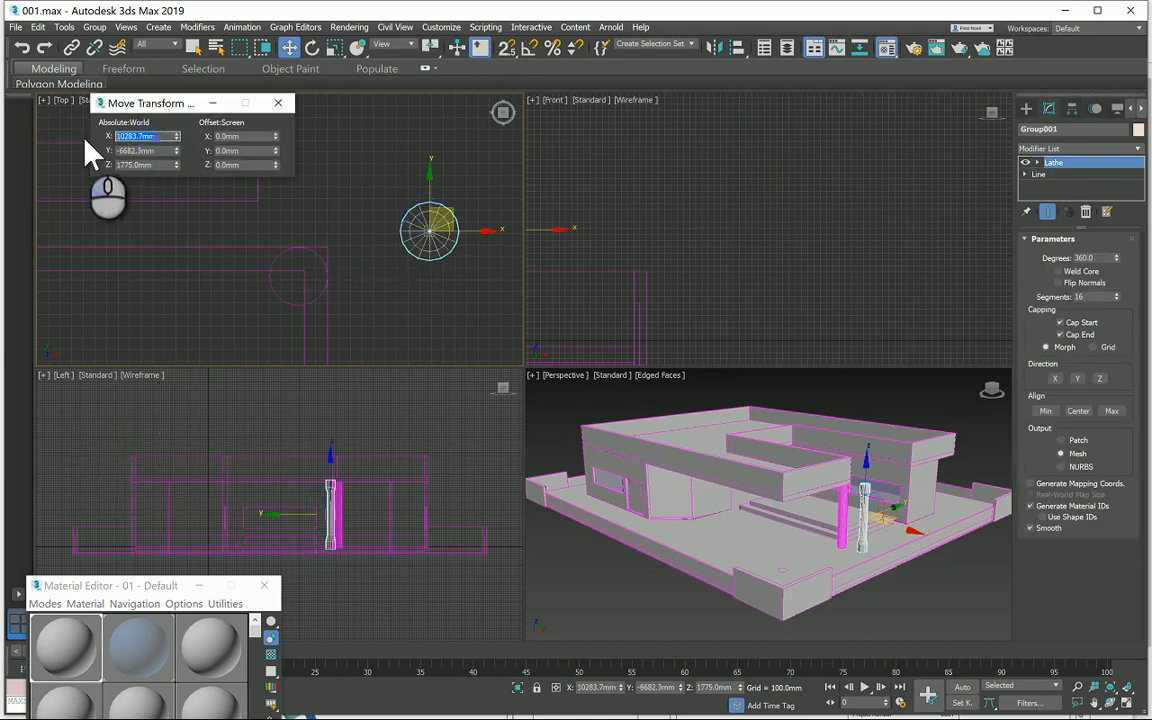
type("9155.9")
key("Return")
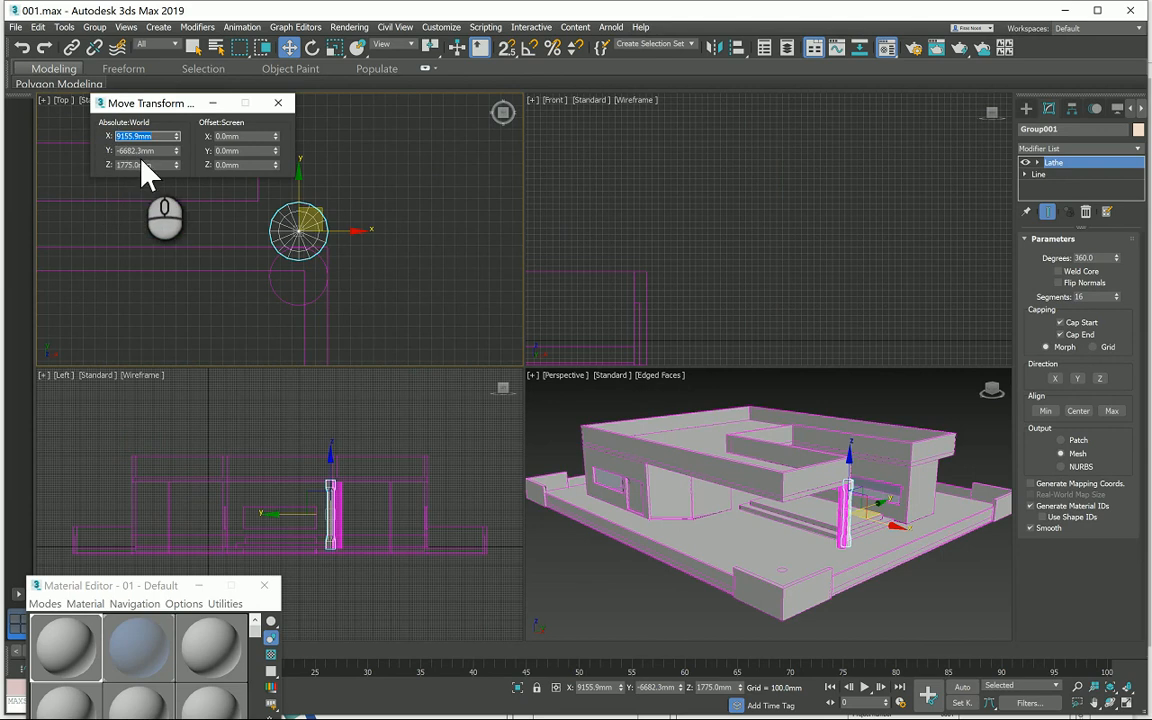
Set the lathed column group's absolute Y position to -7070.9 mm, matching the plain round column
left_click(272, 285)
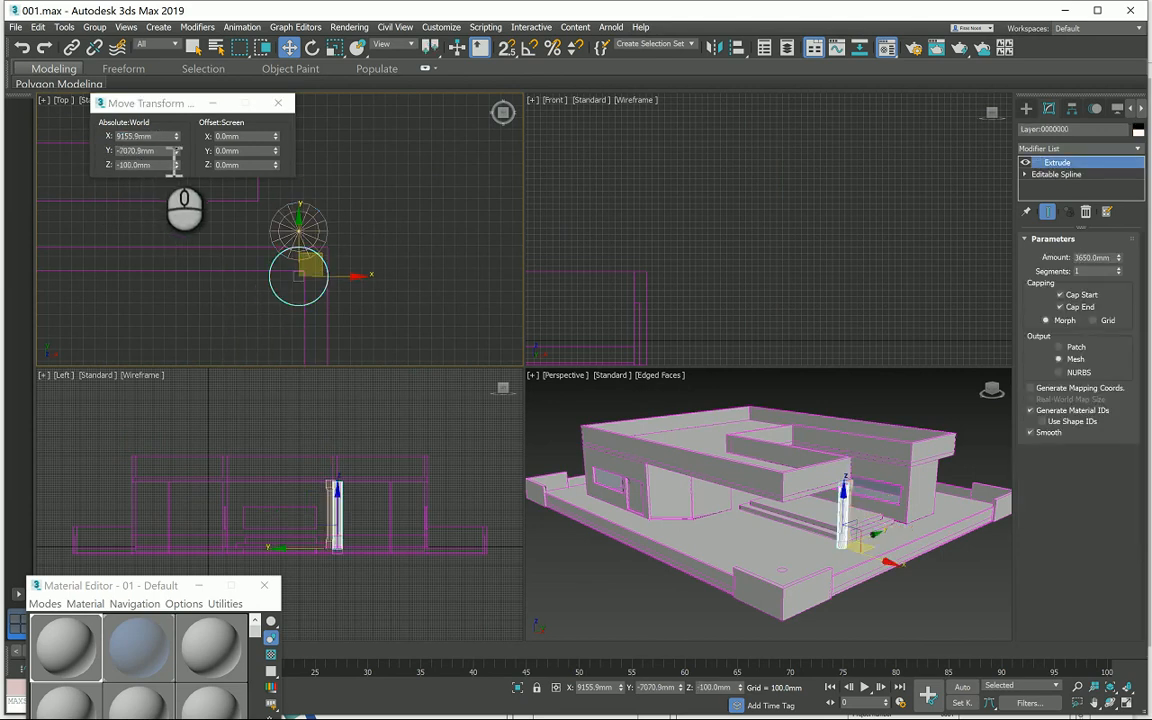
left_click(398, 223)
left_click(328, 225)
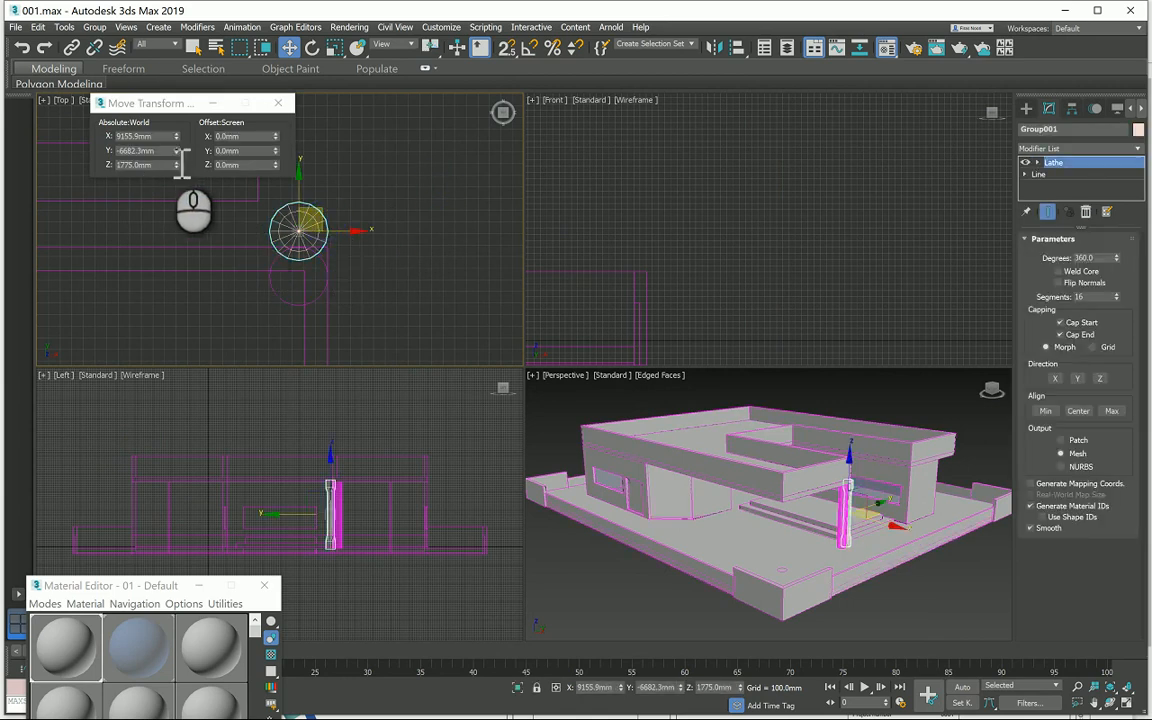
left_click_drag(150, 150, 119, 152)
key("Return")
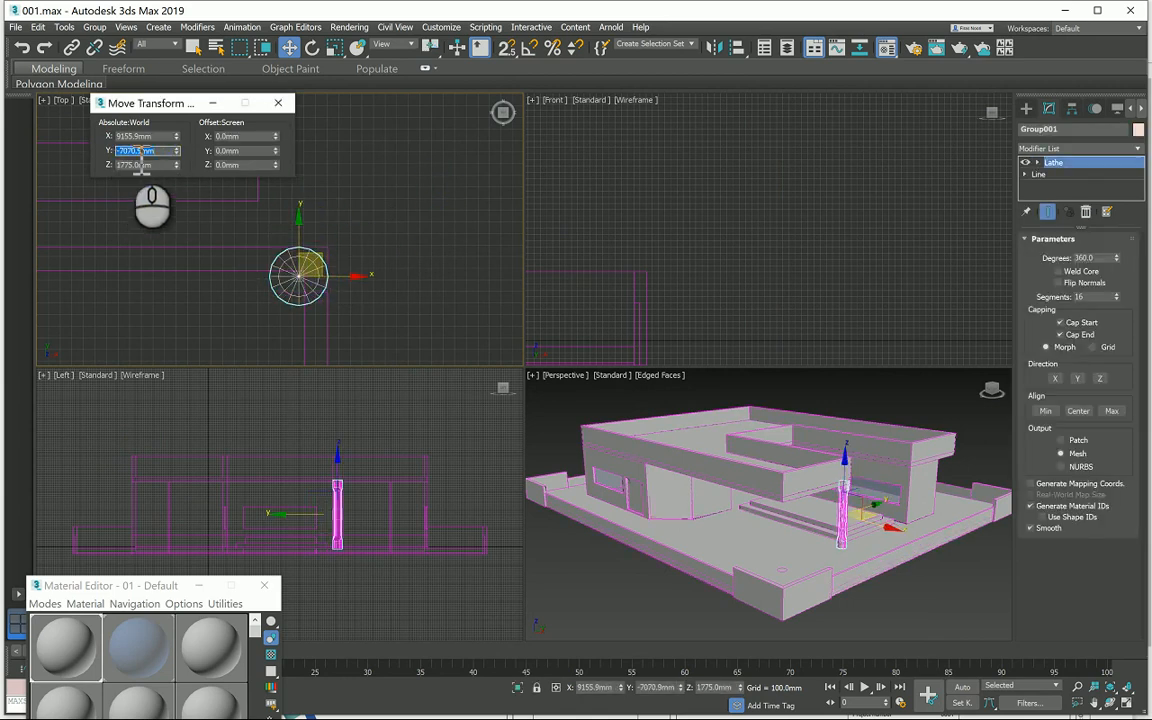
Delete the plain extruded round column that overlaps the lathed column
left_click(397, 160)
scroll(847, 538, "up", 3)
scroll(847, 538, "up", 5)
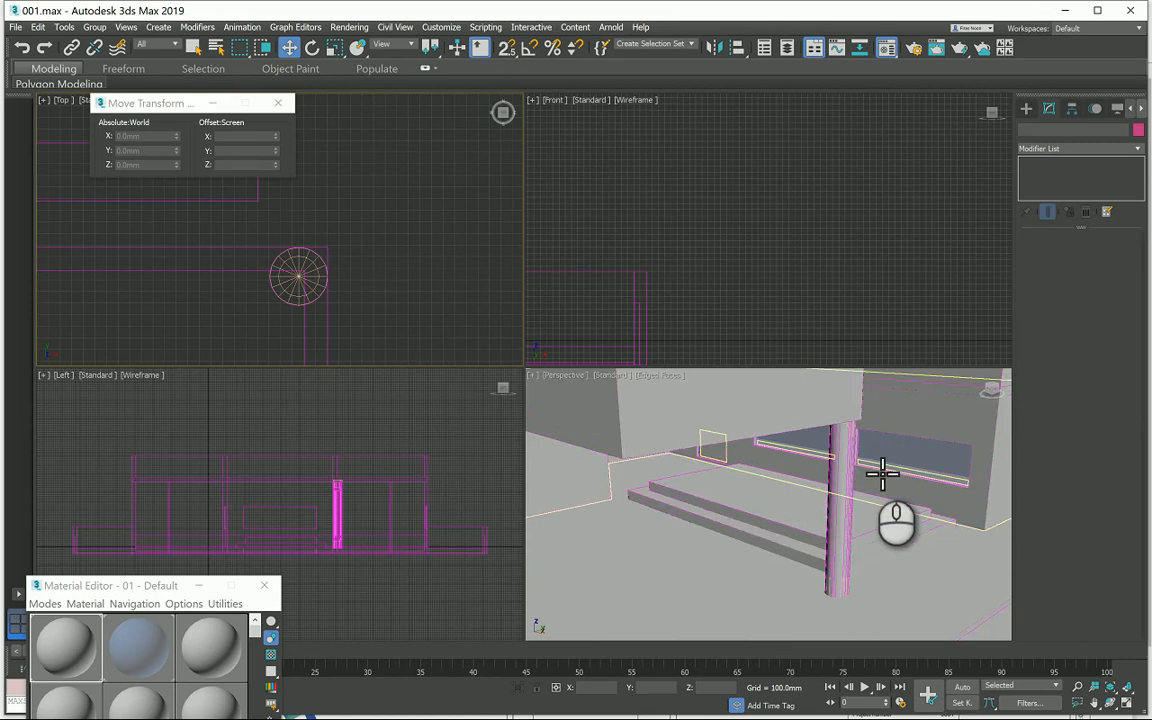
scroll(764, 470, "down", 2)
left_click(740, 463)
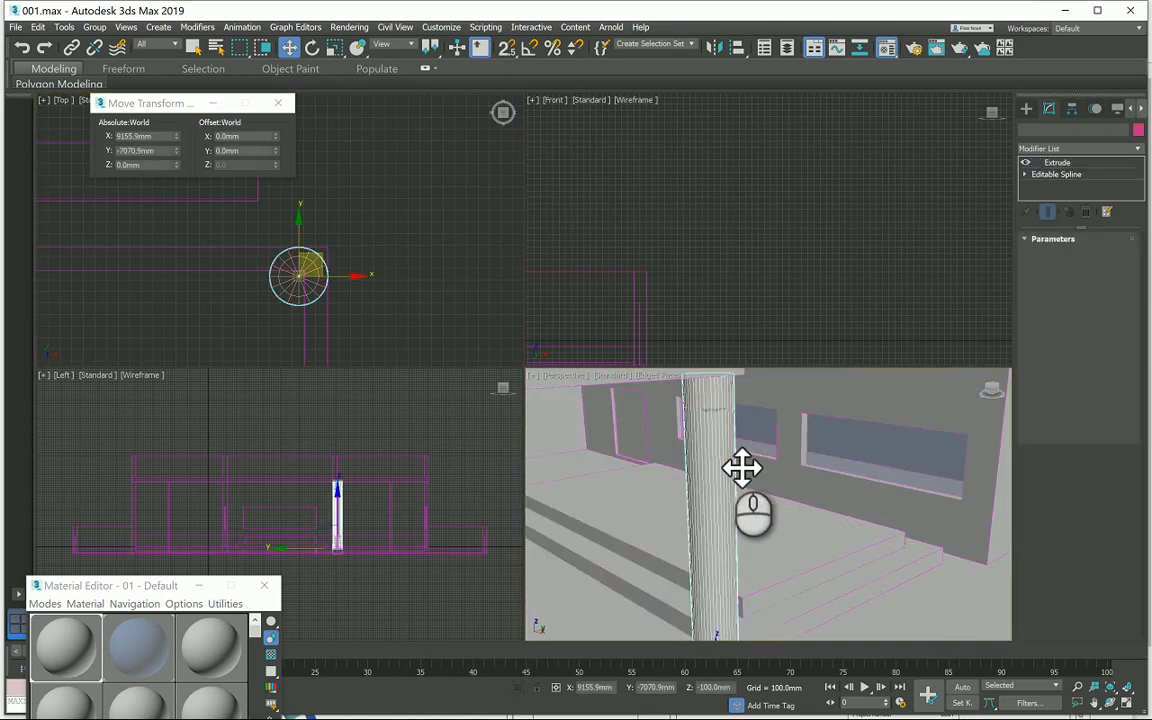
key("Delete")
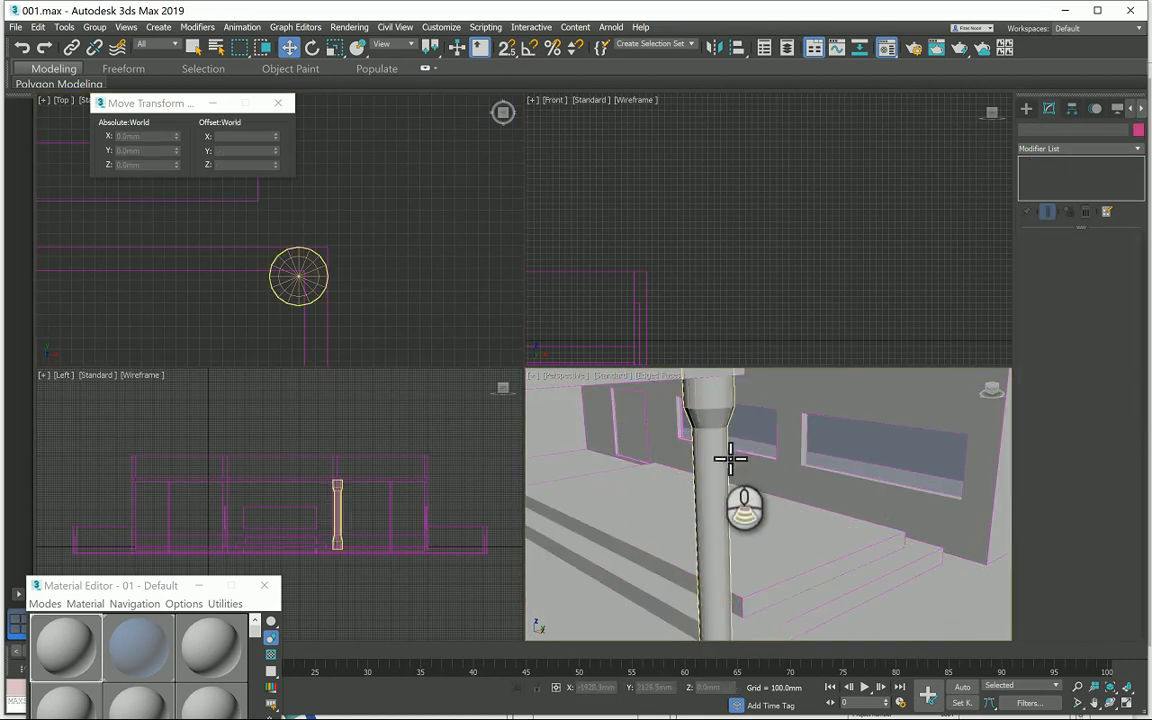
Clone the lathed column group as one Copy along Y toward the canopy's other corner, to about Y -11248 mm, keeping the default name
scroll(733, 459, "down", 5)
middle_click_drag(655, 556, 709, 502)
left_click(321, 262)
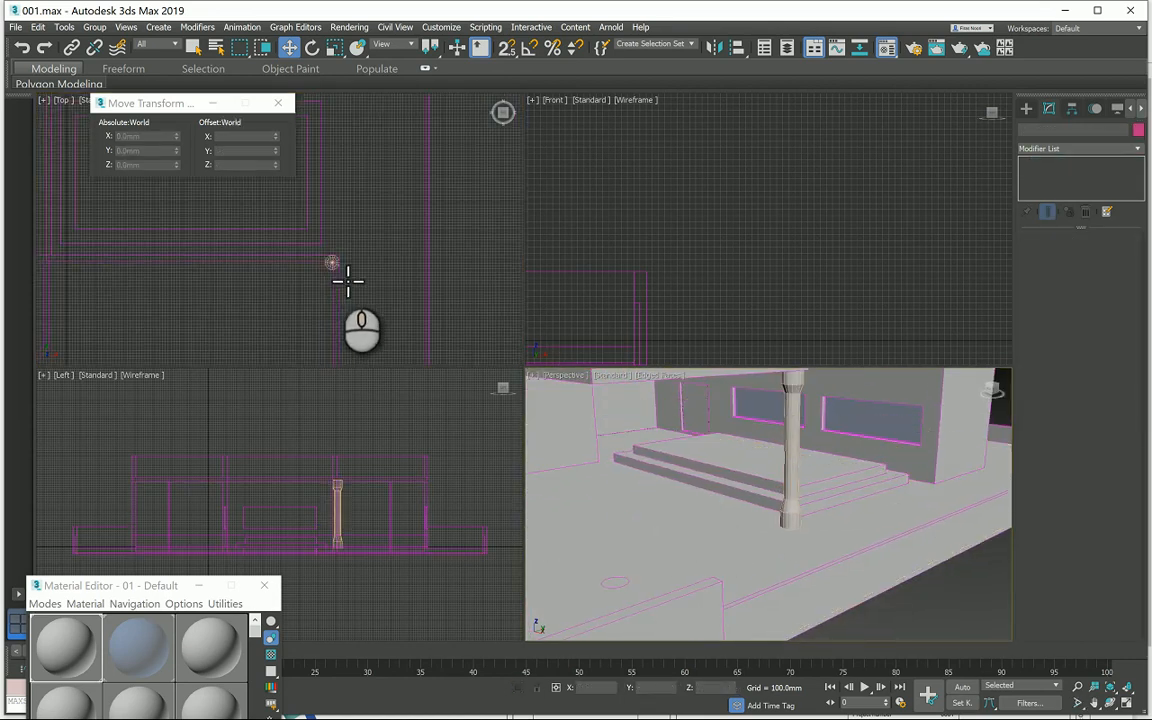
left_click(337, 263)
left_click(337, 265)
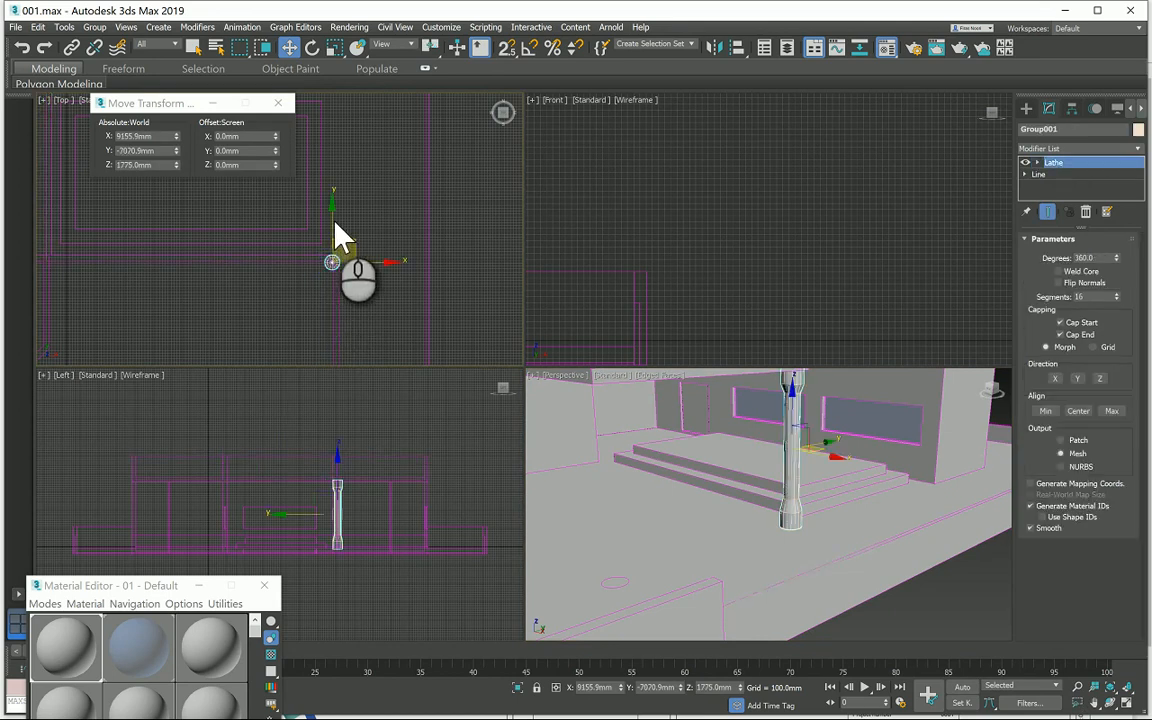
mouse_move(332, 226)
left_mouse_down("shift")
mouse_move(337, 316)
mouse_move(321, 347)
left_mouse_up("shift")
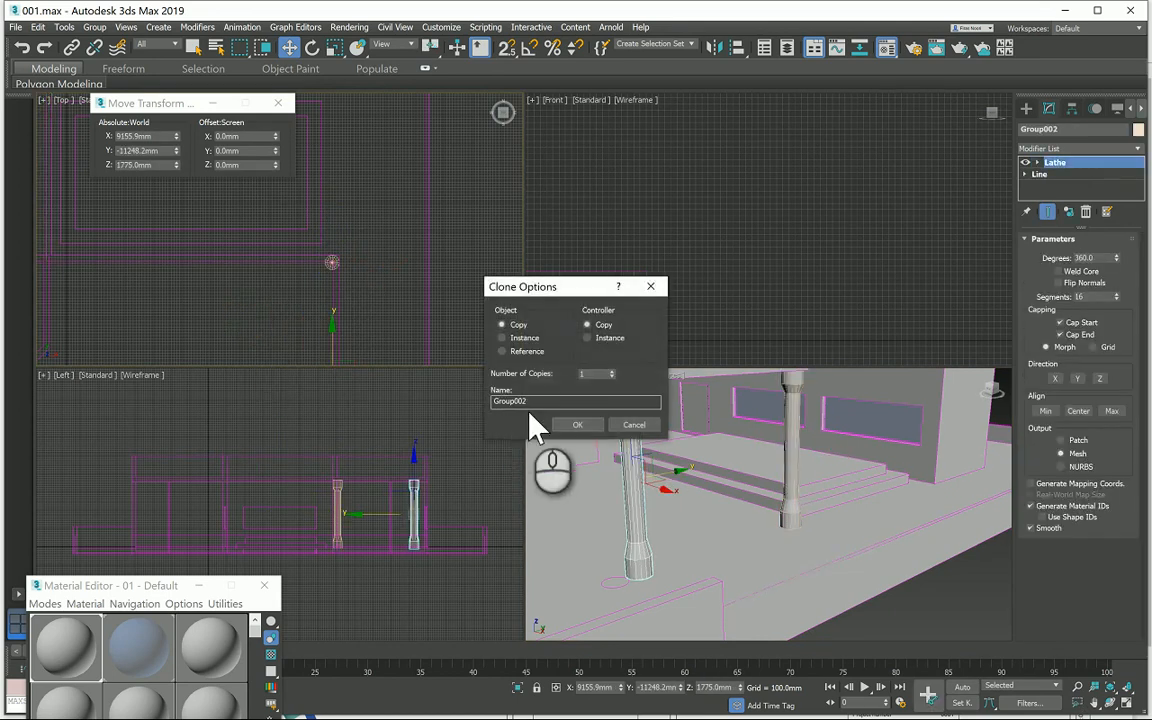
left_click(578, 422)
Set the copied column's absolute Y position to -11770.9 mm, taking the value from the reference circle at the canopy's outer corner
scroll(345, 310, "up", 5)
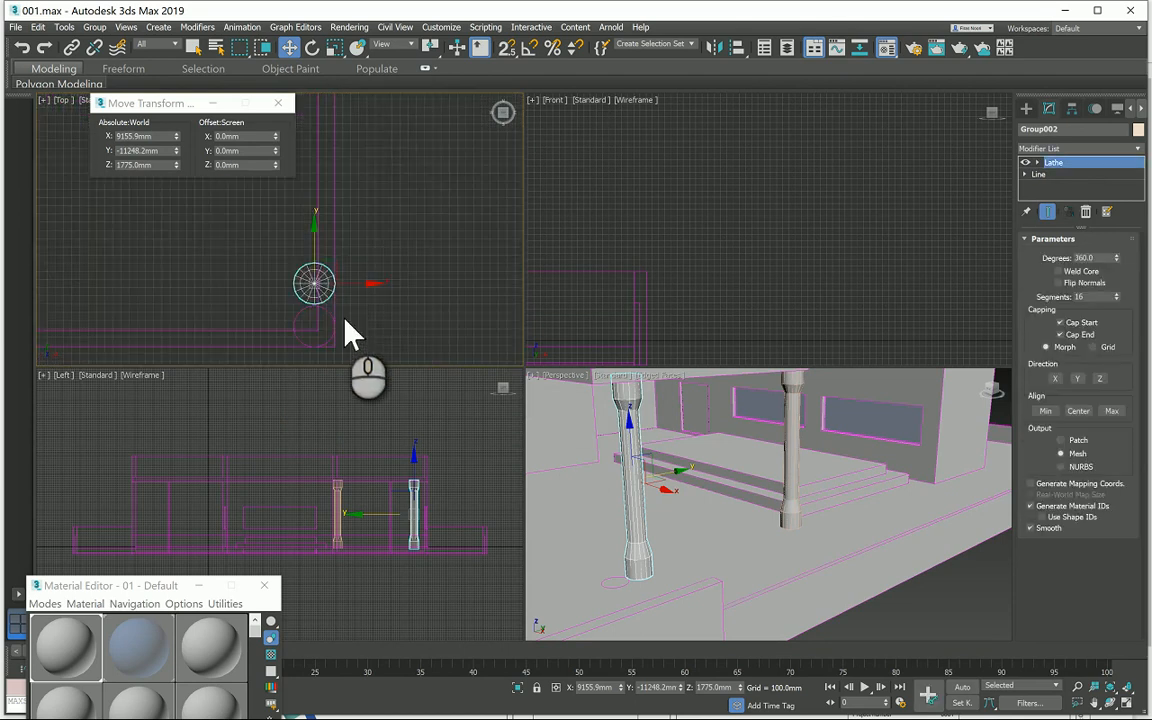
left_click(328, 328)
left_click(300, 354)
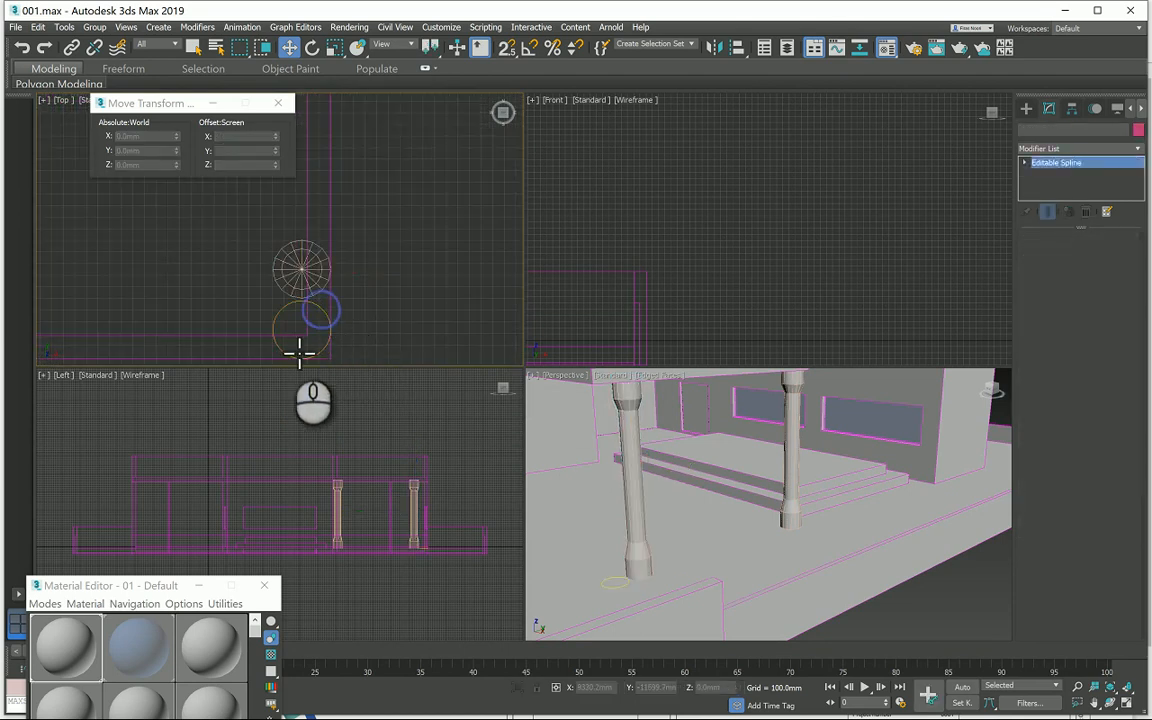
left_click_drag(165, 136, 140, 180)
key("ctrl+c")
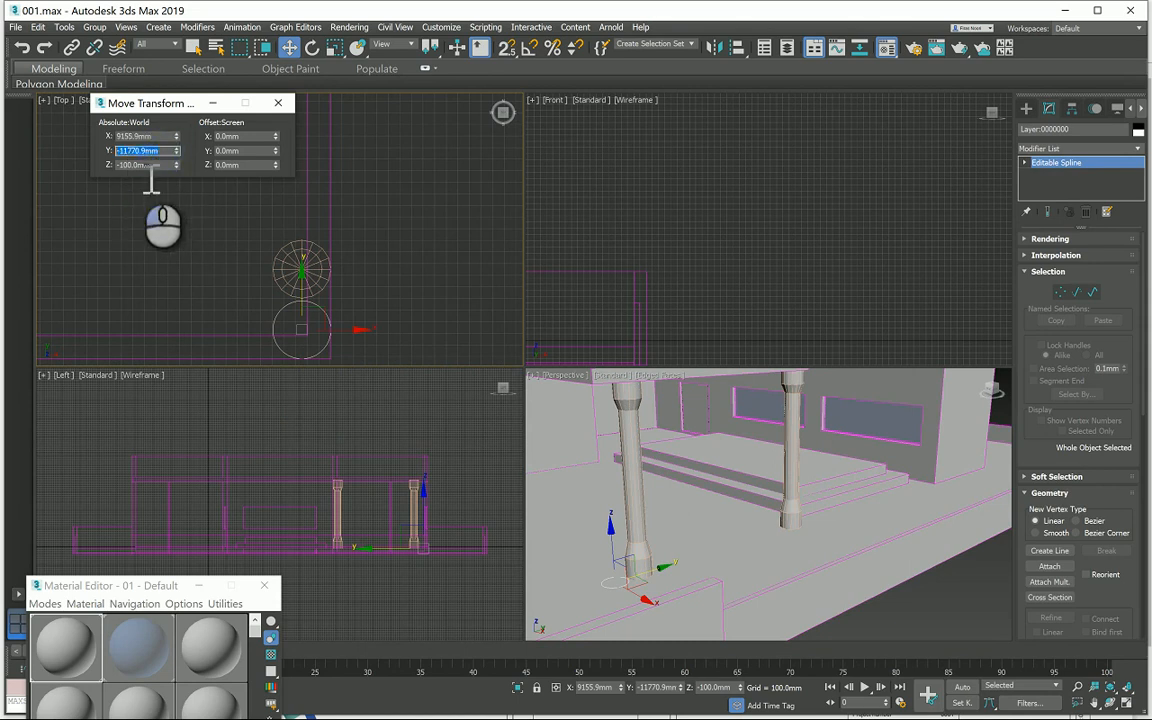
left_click(298, 266)
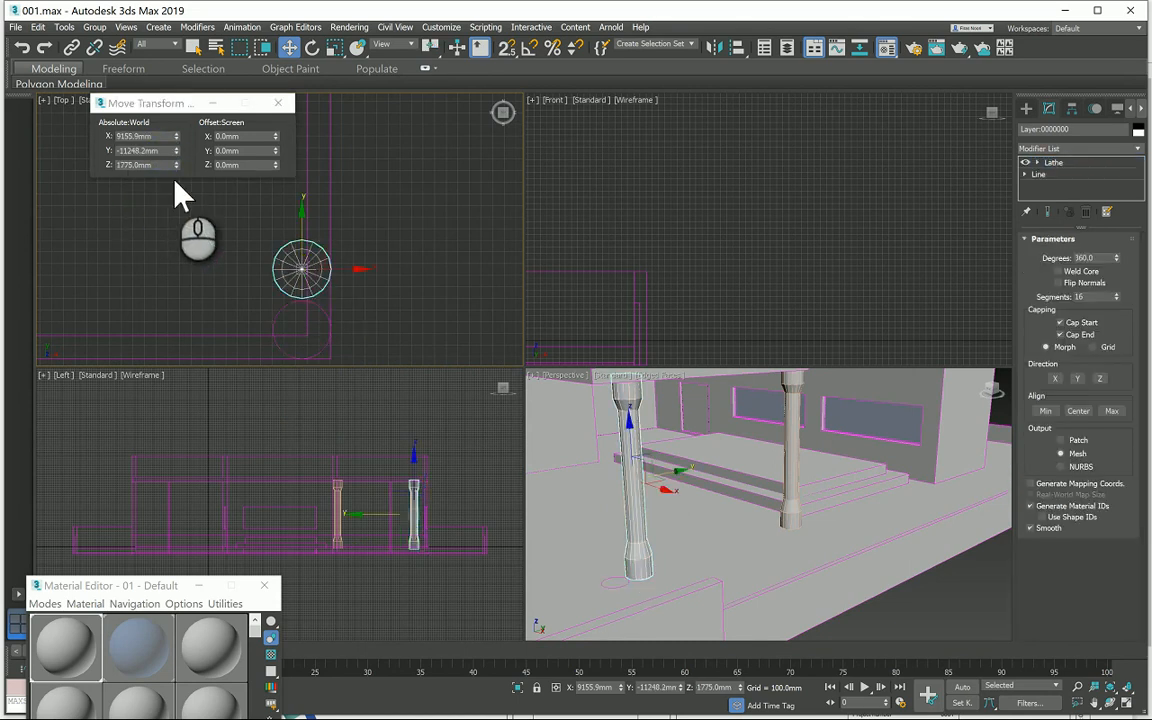
left_click_drag(160, 152, 70, 151)
key("ctrl+v")
key("Return")
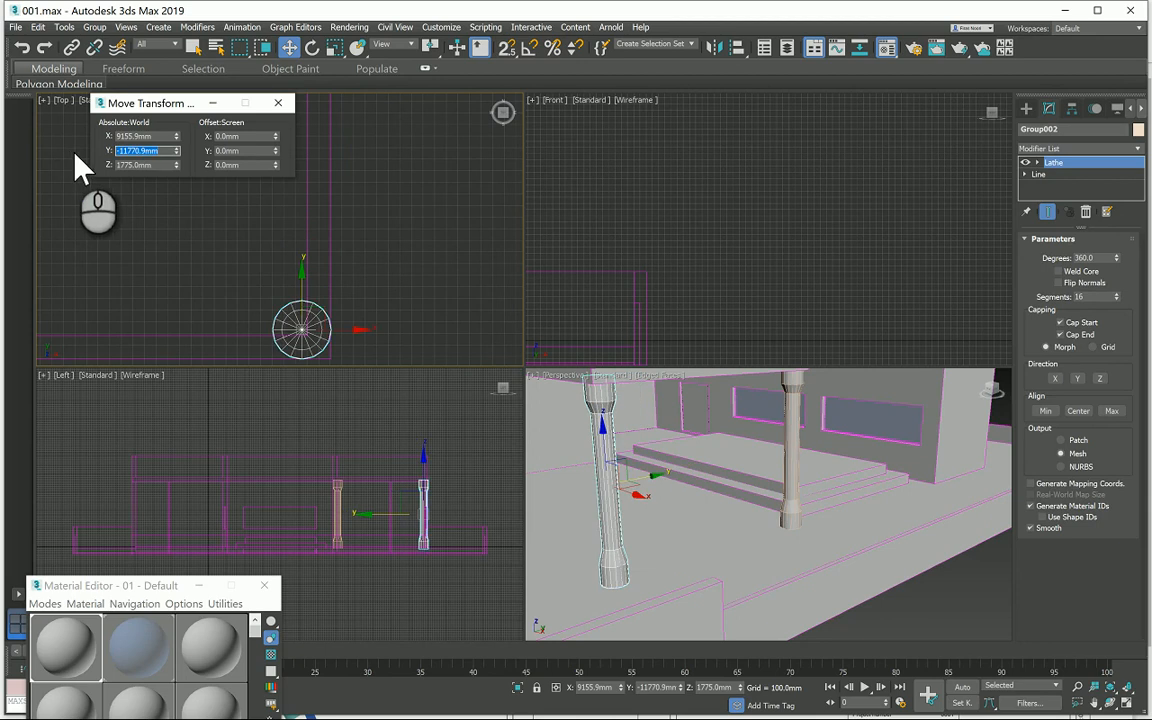
Check the copied column's position against its reference circle by selecting each at the column's base
left_click(398, 288)
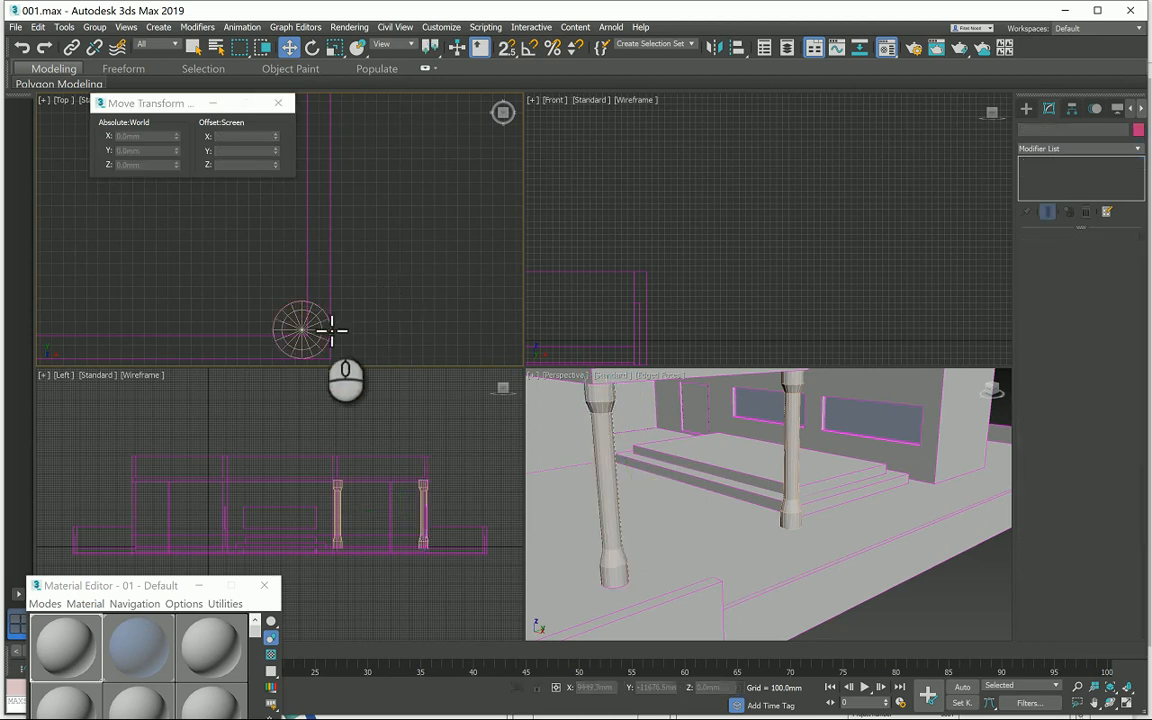
left_click(622, 588)
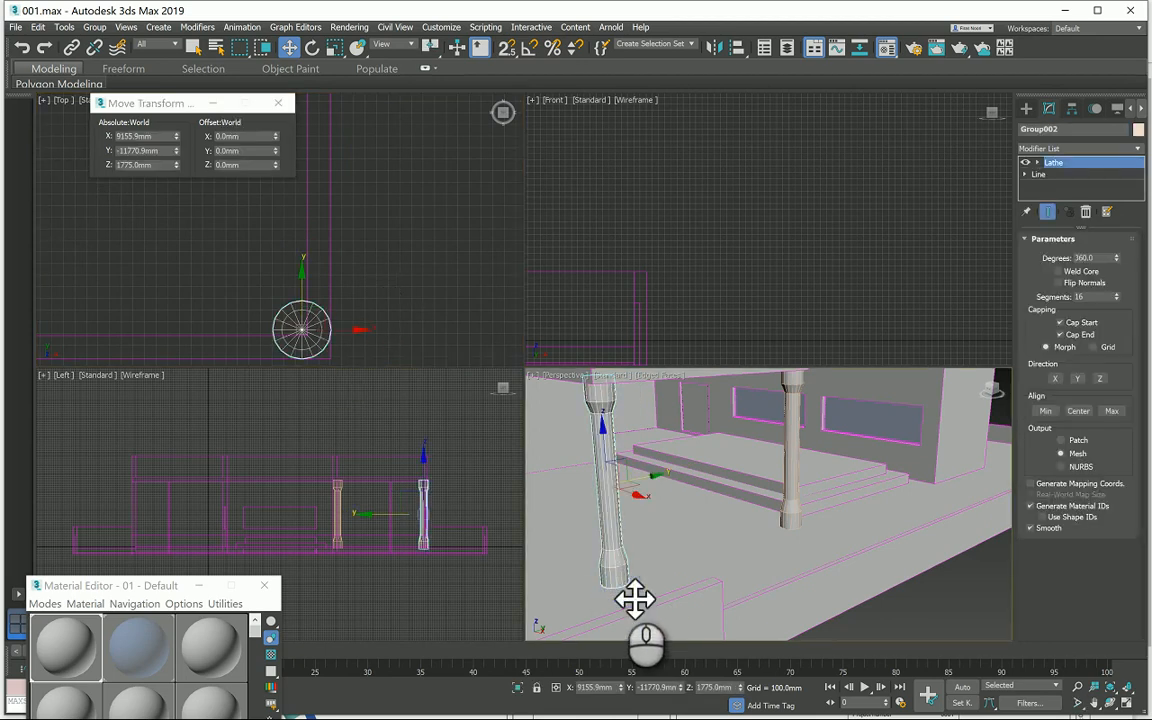
left_click(635, 598)
left_click(635, 598)
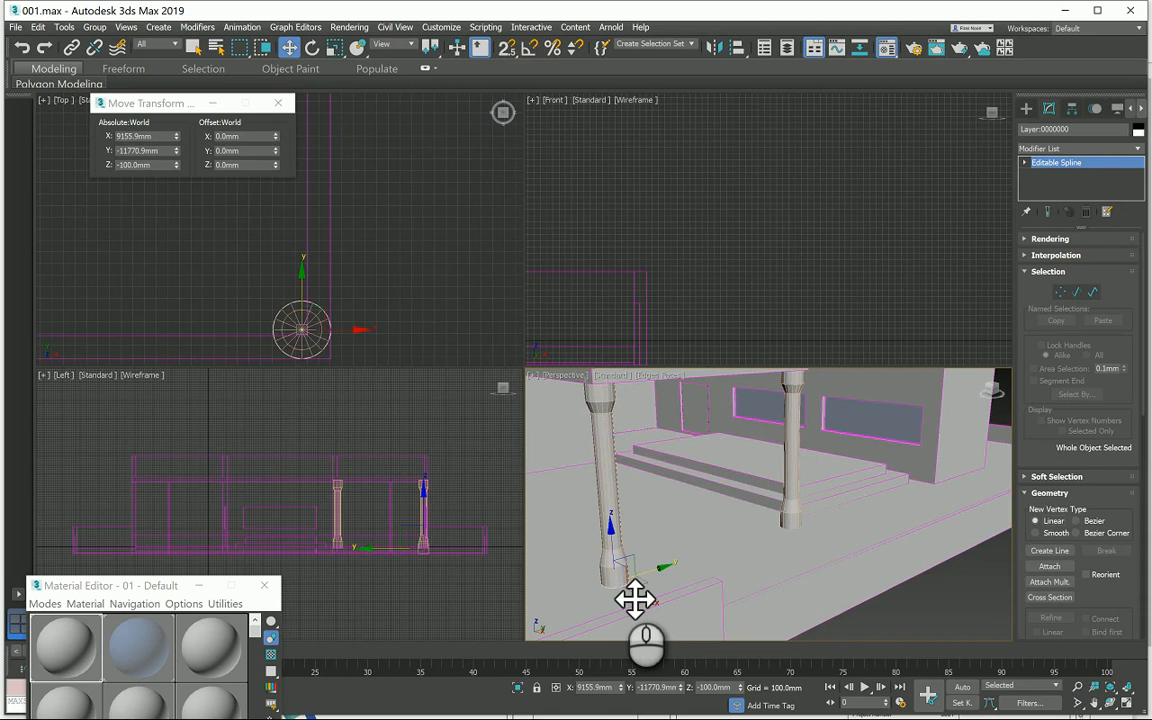
Assign the first grey sample material to the copied column at the canopy's outer corner
scroll(704, 504, "down", 5)
left_click(797, 605)
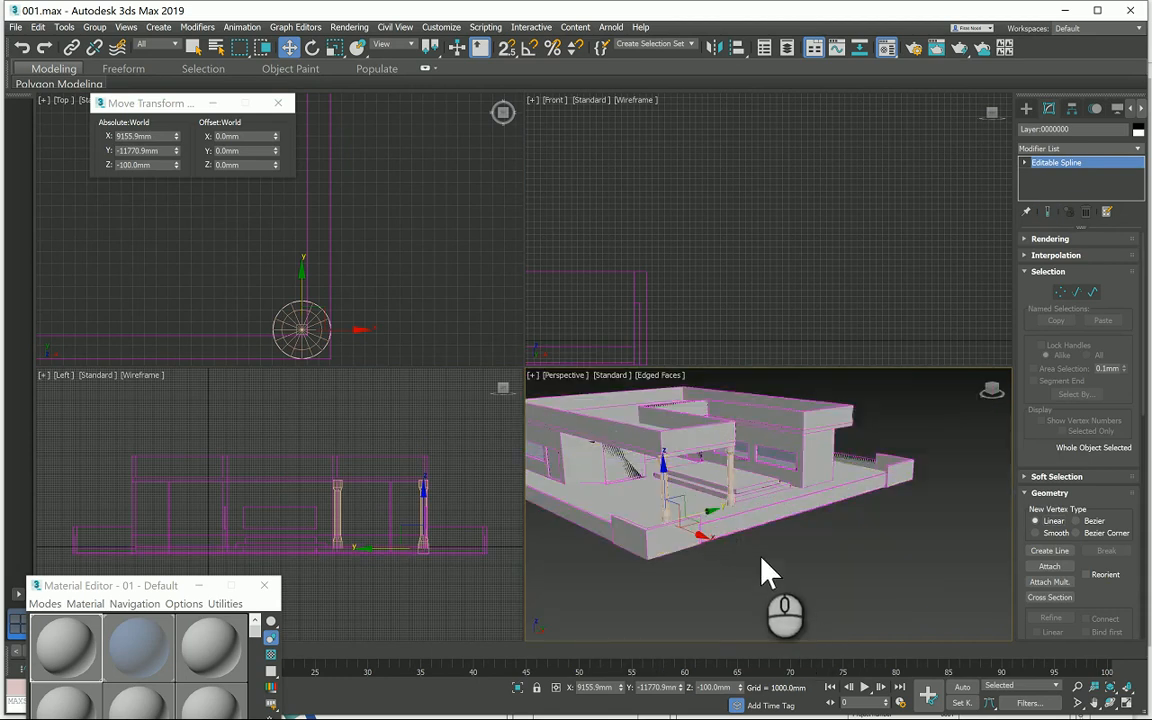
middle_click_drag(787, 525, 360, 586, "alt")
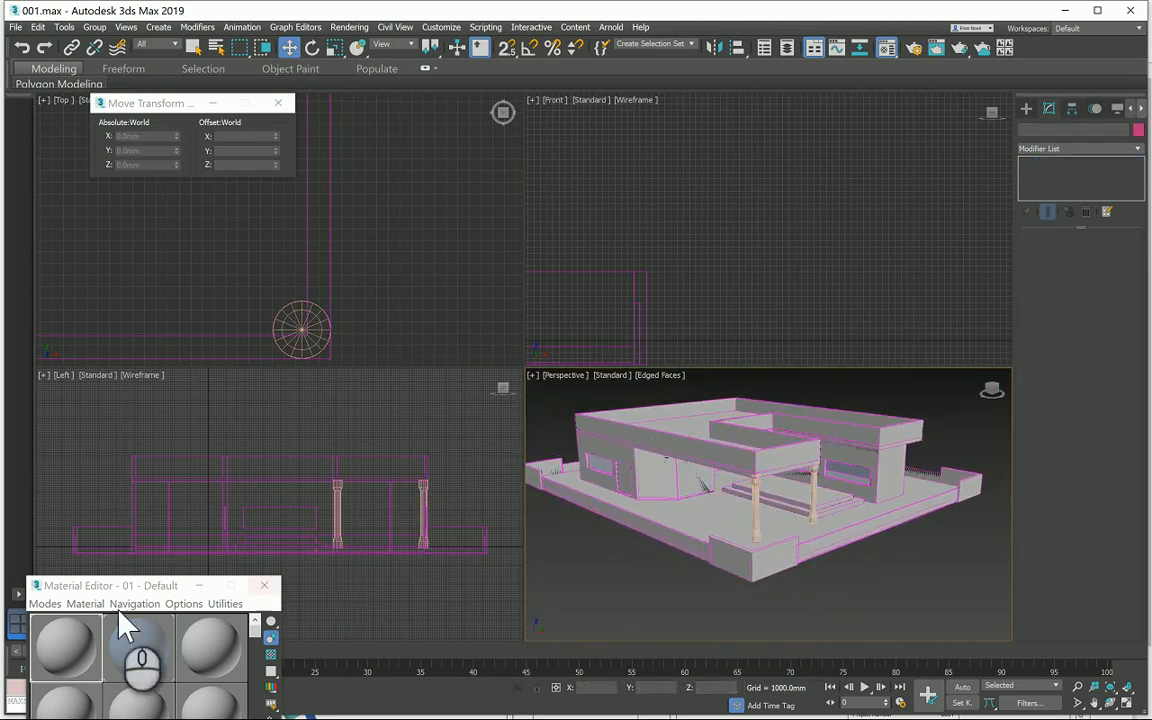
left_click_drag(60, 643, 758, 500)
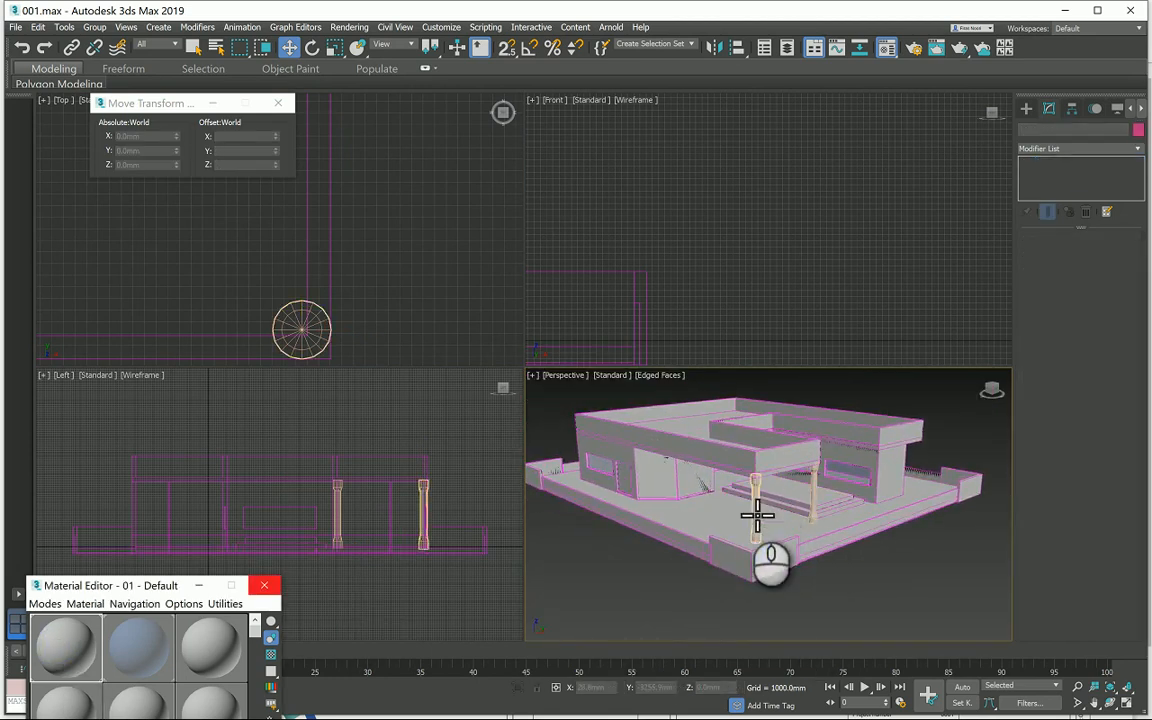
left_click(626, 512)
Maximize the Perspective view and examine both columns, the canopy and the roof parapet up close and from above
middle_click_drag(686, 487, 706, 502)
left_click(1127, 703)
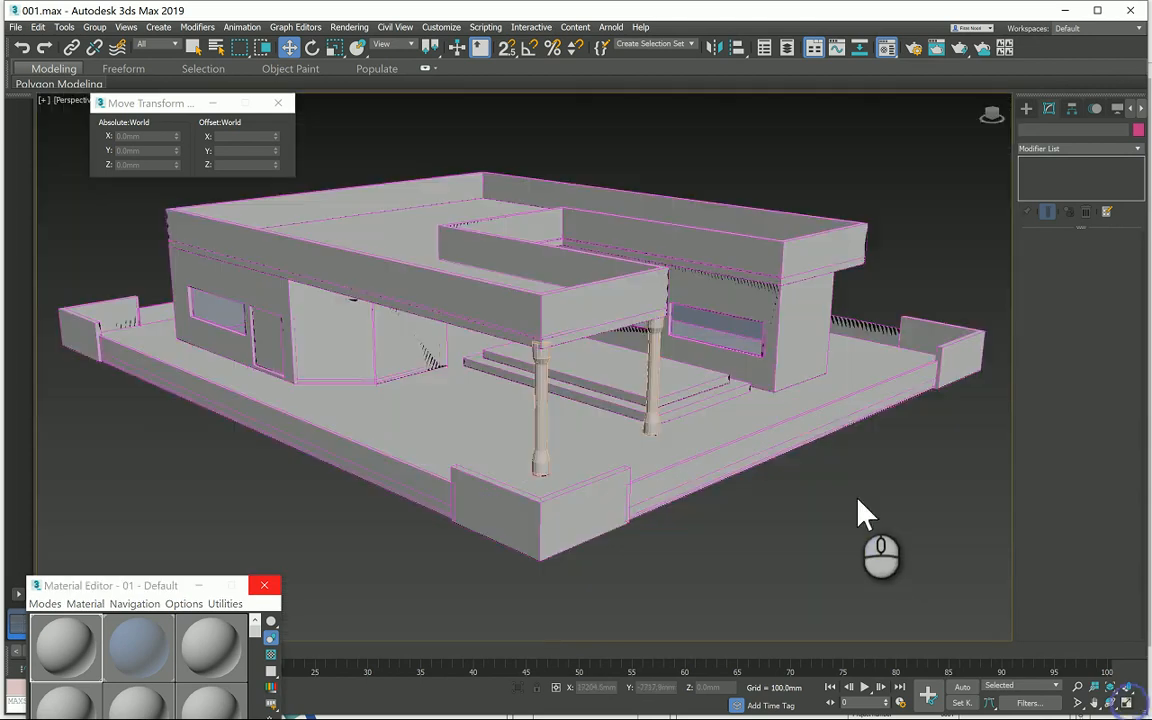
middle_click_drag(591, 360, 592, 362)
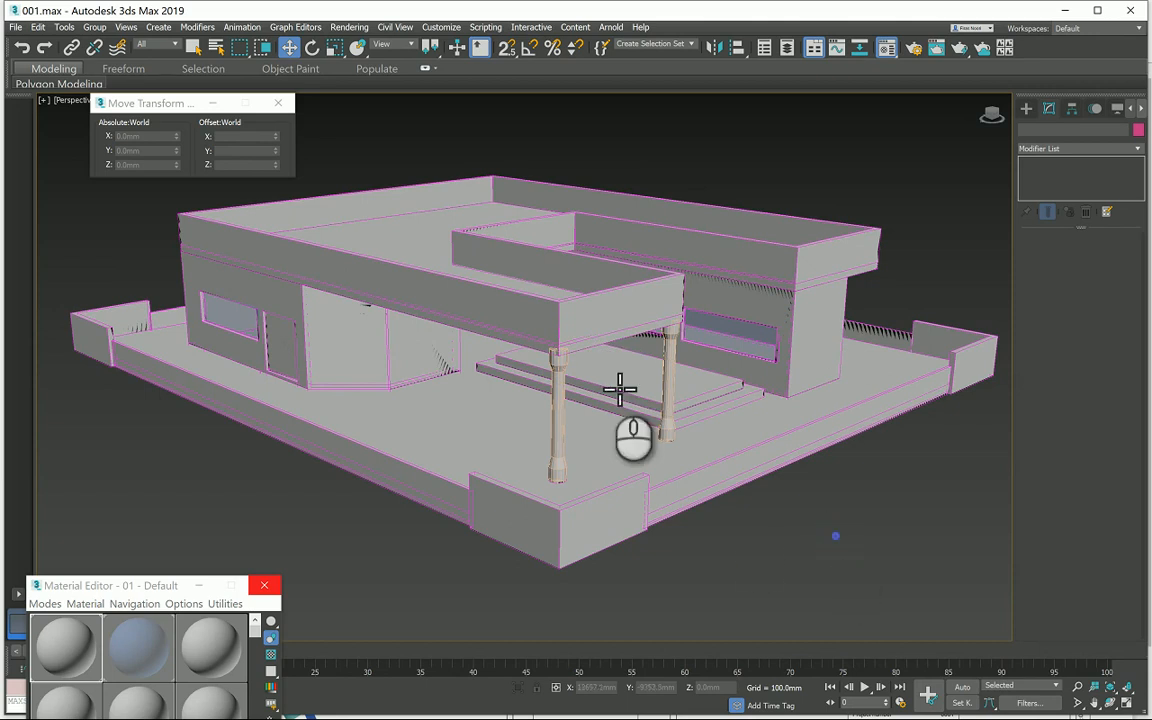
scroll(604, 361, "up", 6)
scroll(607, 357, "down", 5)
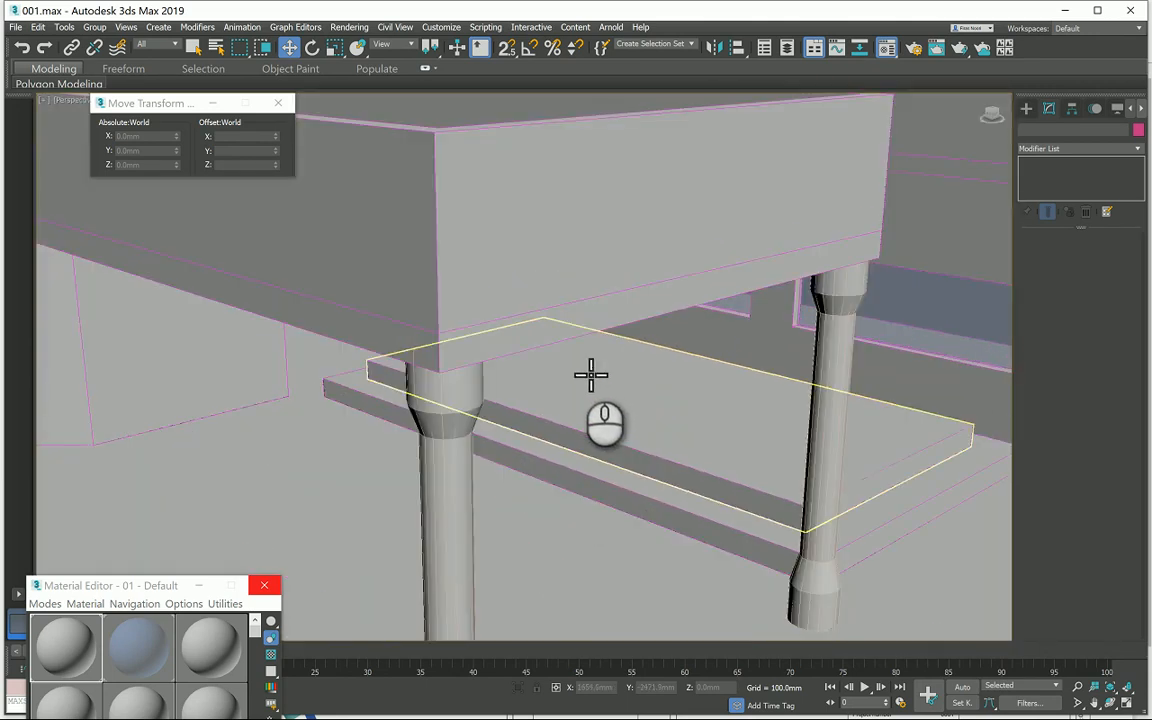
scroll(590, 375, "down", 6)
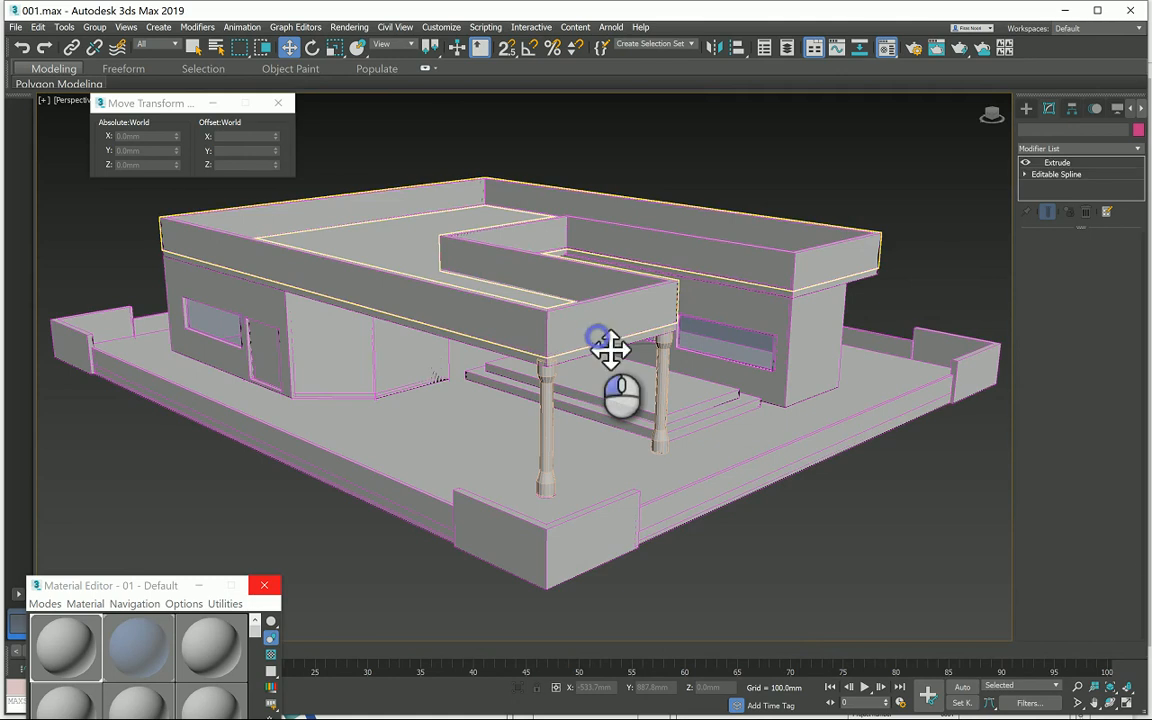
left_click(607, 345)
left_click(1112, 702)
mouse_move(599, 386)
left_mouse_down()
mouse_move(524, 398)
mouse_move(720, 399)
mouse_move(587, 401)
mouse_move(597, 404)
mouse_move(607, 365)
mouse_move(604, 385)
left_mouse_up()
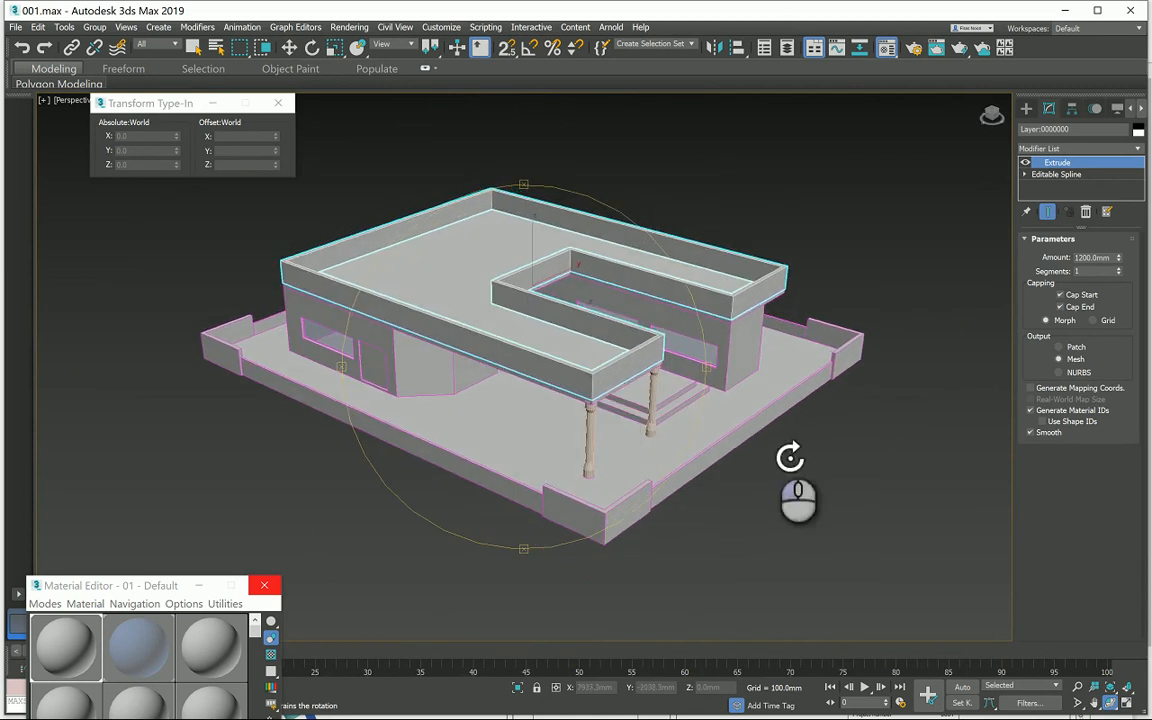
key("w")
left_click(822, 484)
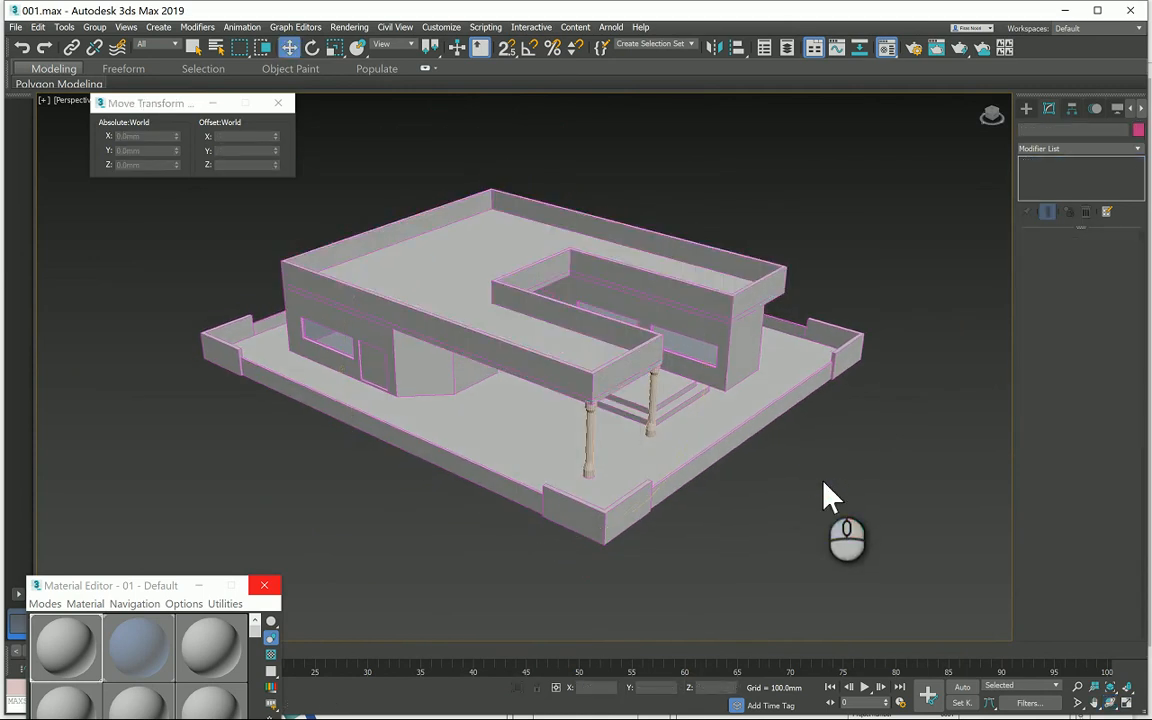
scroll(737, 458, "up", 5)
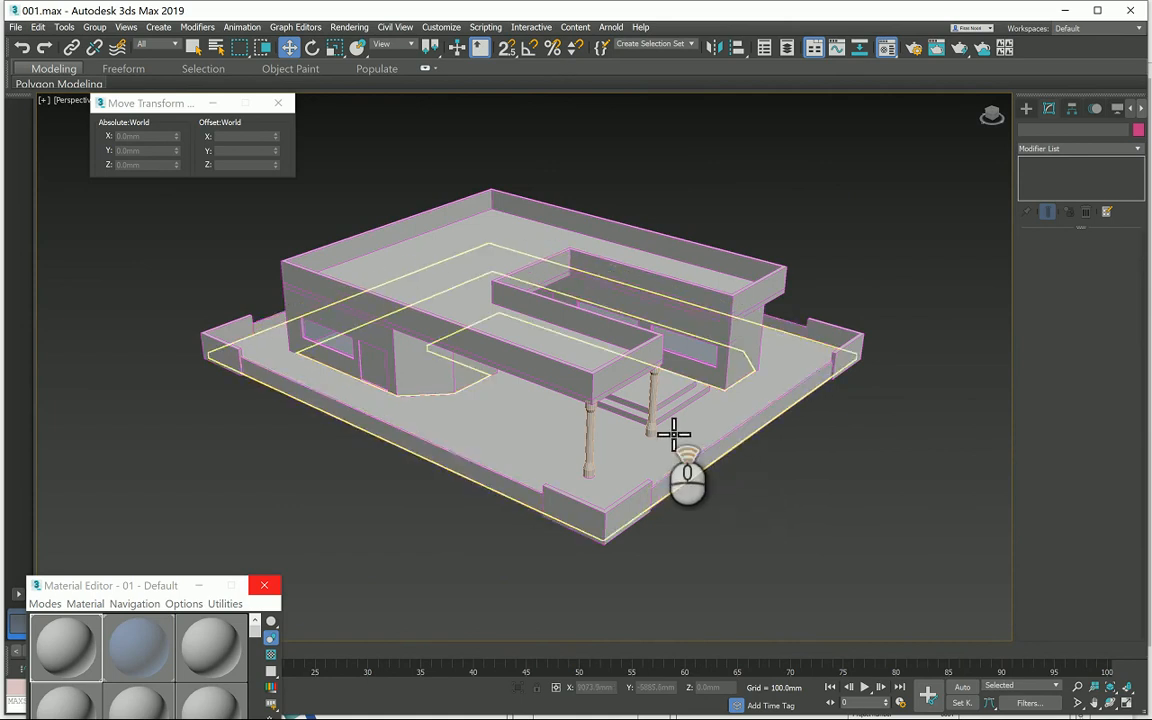